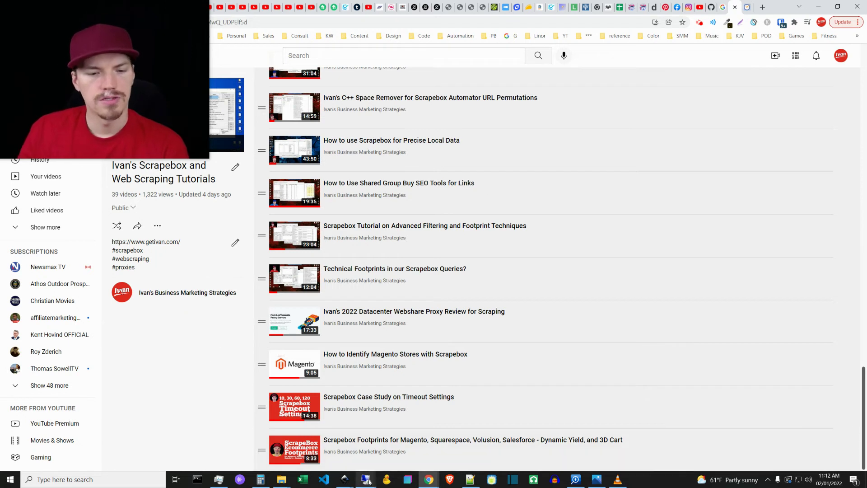
Step: Switch to the blue-server remote desktop session and display it full screen
mouse_move(366, 478)
left_click(369, 435)
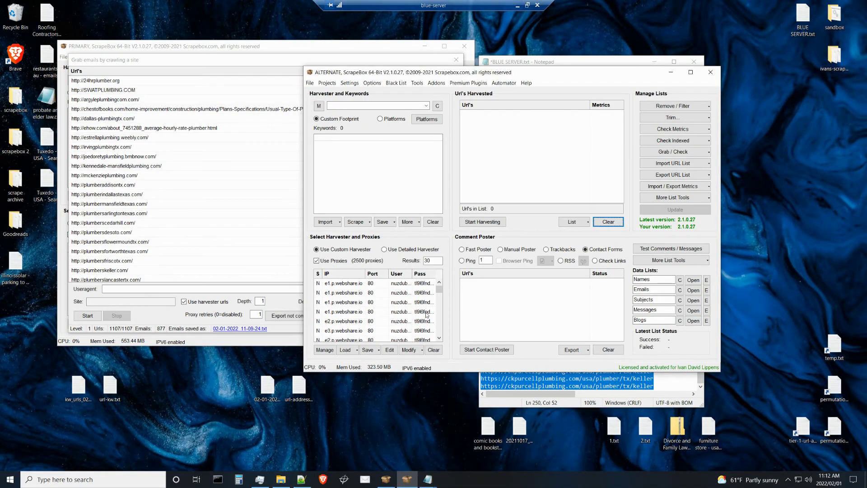
left_click(527, 5)
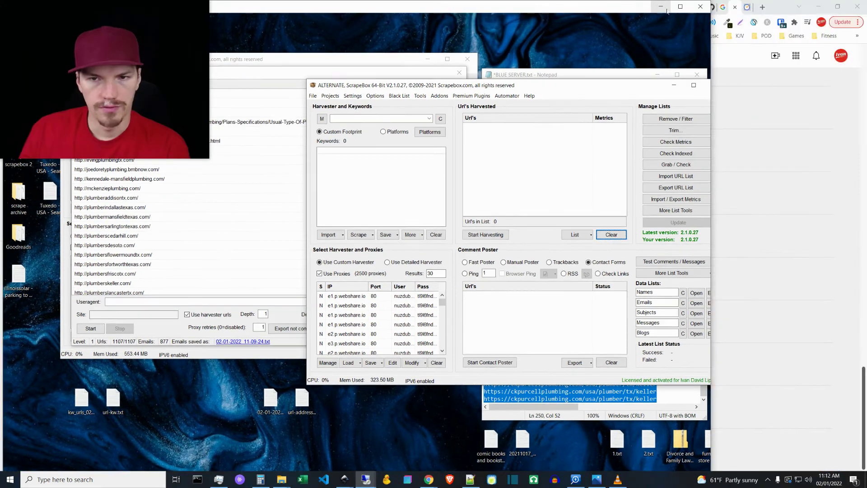
left_click(681, 7)
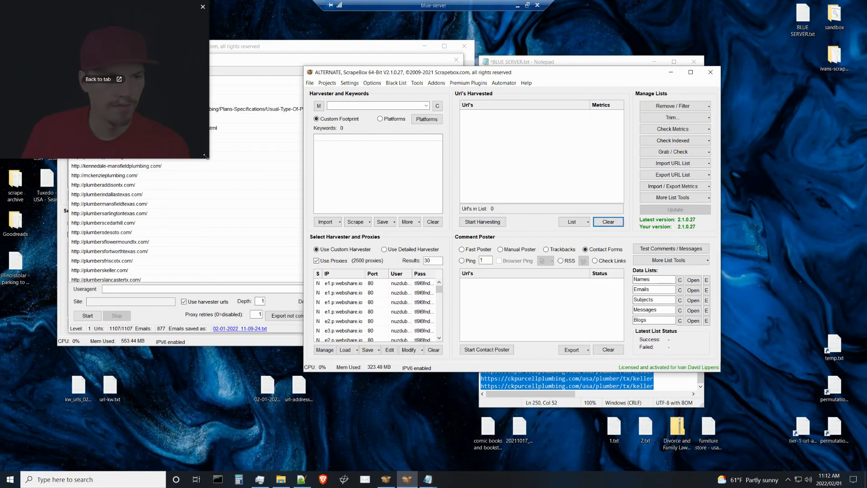
left_click_drag(206, 156, 136, 102)
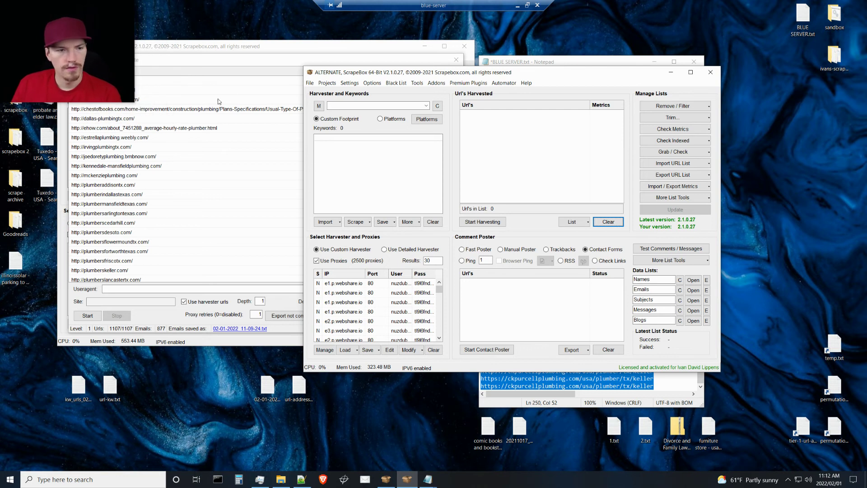
Step: Open the email grabber's data folder and move the grabbed emails file 02-01-2022_11-09-24.txt to the desktop
left_click(250, 72)
left_click(343, 316)
right_click(171, 91)
key("Escape")
left_click_drag(168, 93, 206, 388)
Step: Delete the leftover all_with_dupes.txt file from the Grabbed Emails folder, and close the folder and the email grabber
left_click(231, 80)
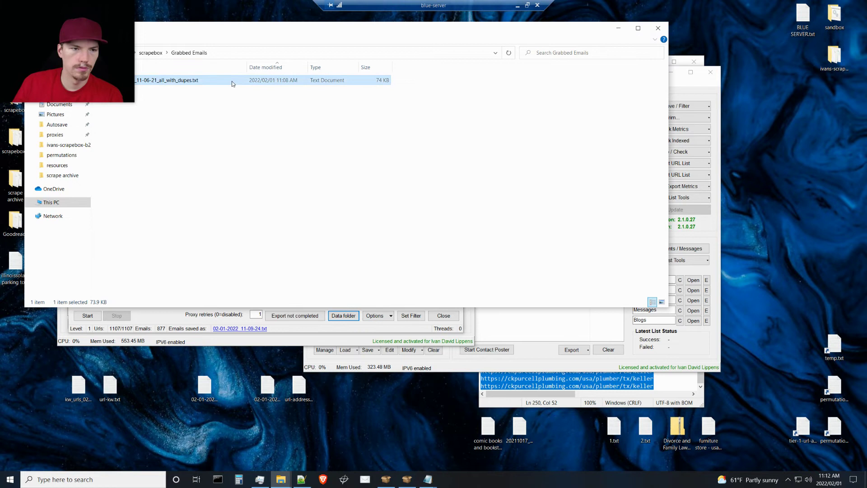
key("Delete")
left_click(658, 28)
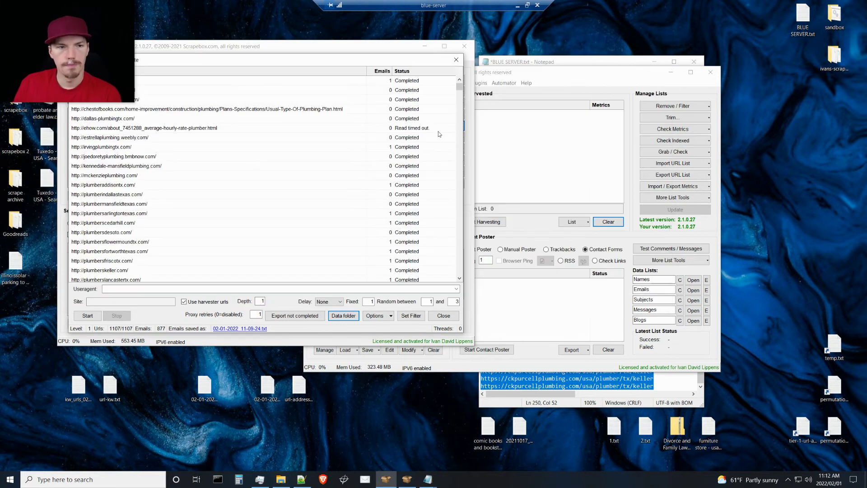
left_click(445, 317)
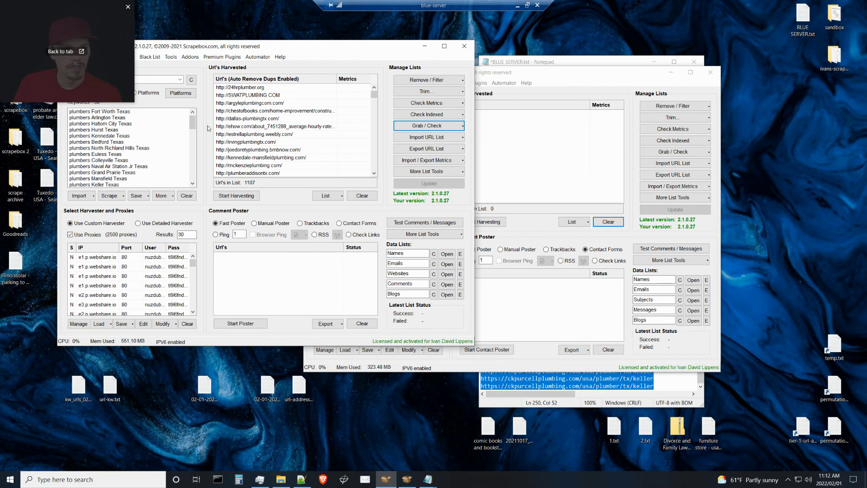
left_click(180, 28)
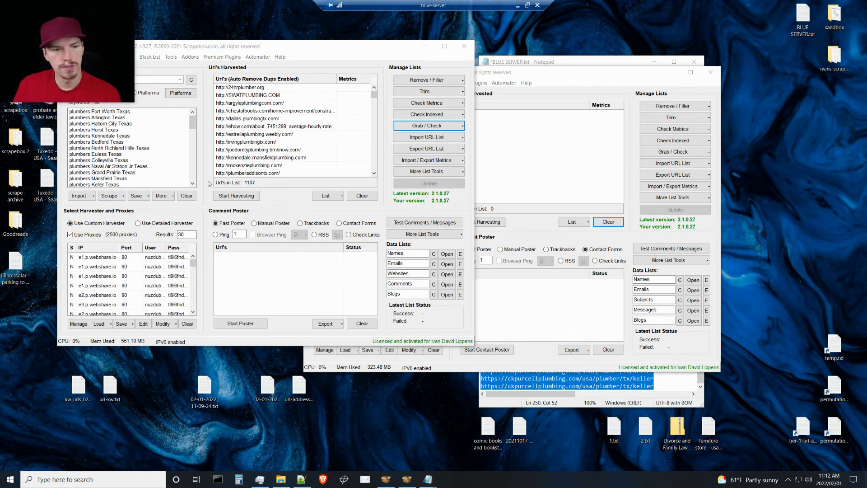
left_click_drag(135, 101, 122, 92)
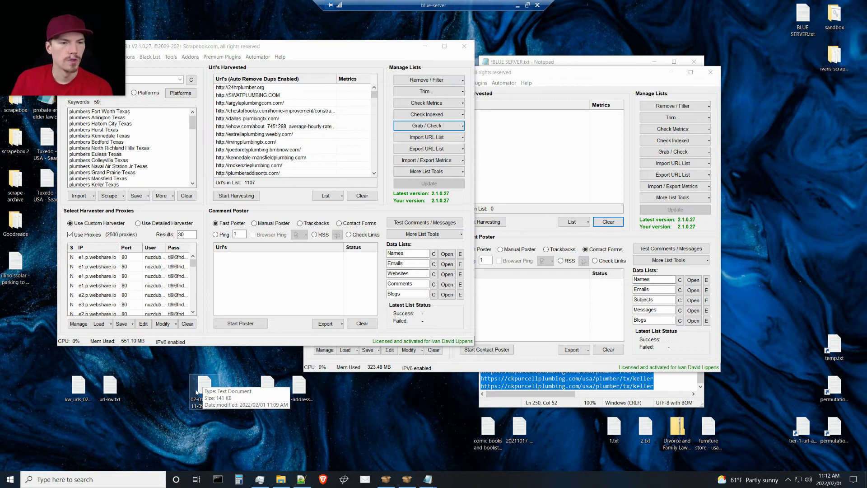
left_click_drag(79, 48, 80, 145)
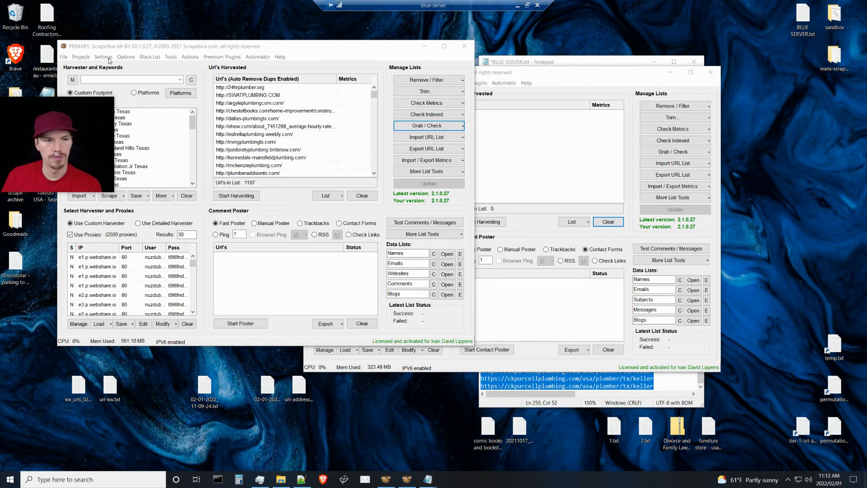
Step: Review the option that saves keywords with URLs among the More Harvester Settings of the primary ScrapeBox, keeping the settings as they are
left_click(110, 59)
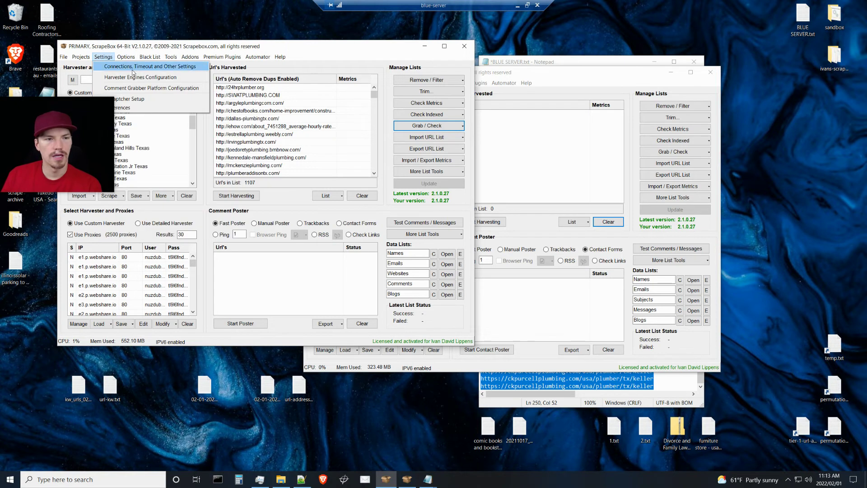
left_click(149, 67)
left_click(266, 68)
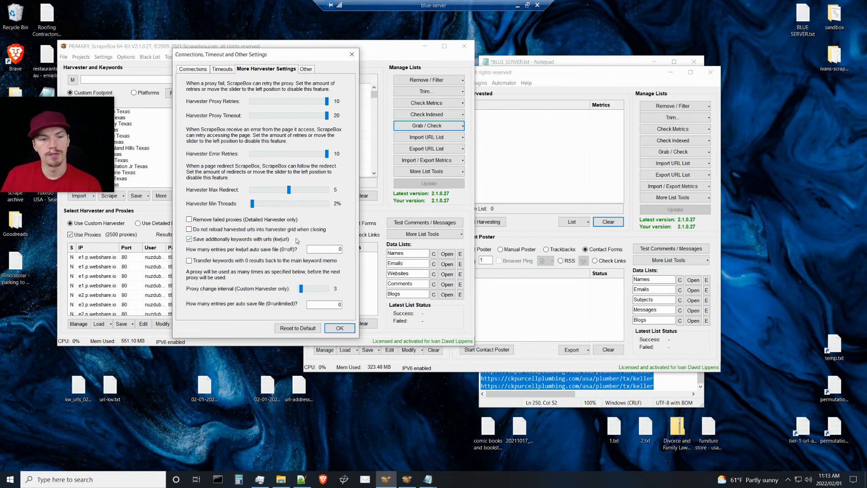
left_click(340, 329)
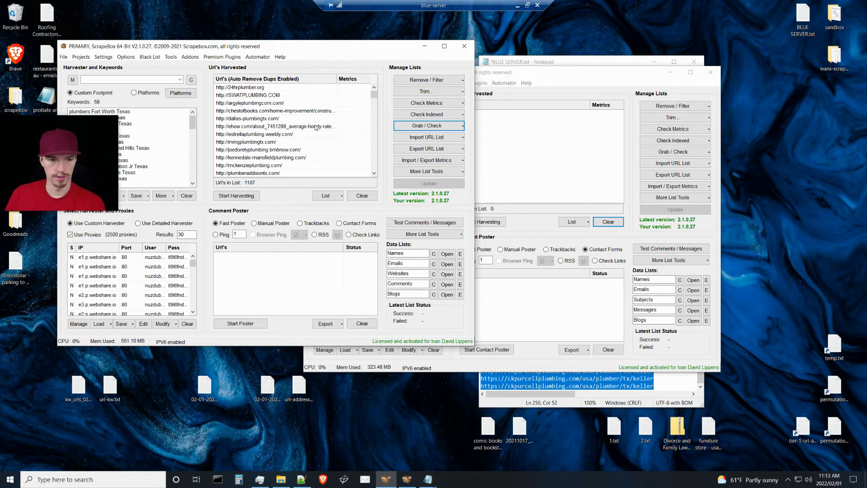
Step: Clear the primary ScrapeBox's harvested URL list and check the Harvester_Sessions folder inside the scrapebox folder for saved session files
left_click(362, 195)
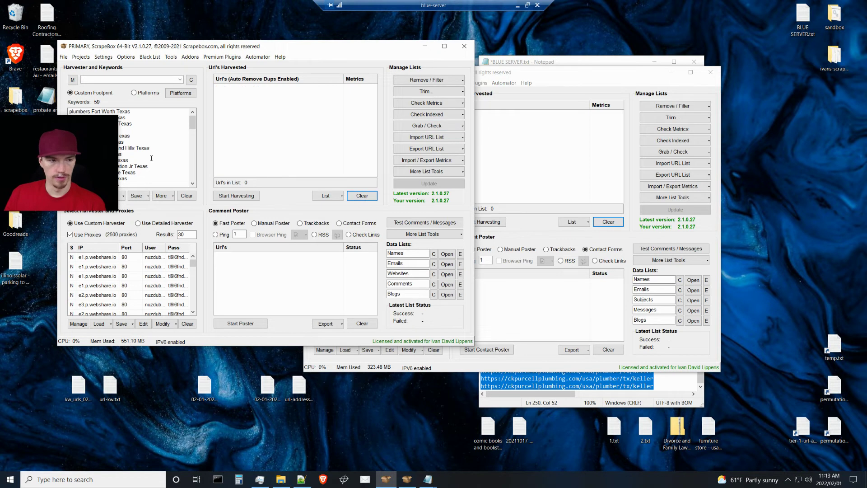
double_click(16, 97)
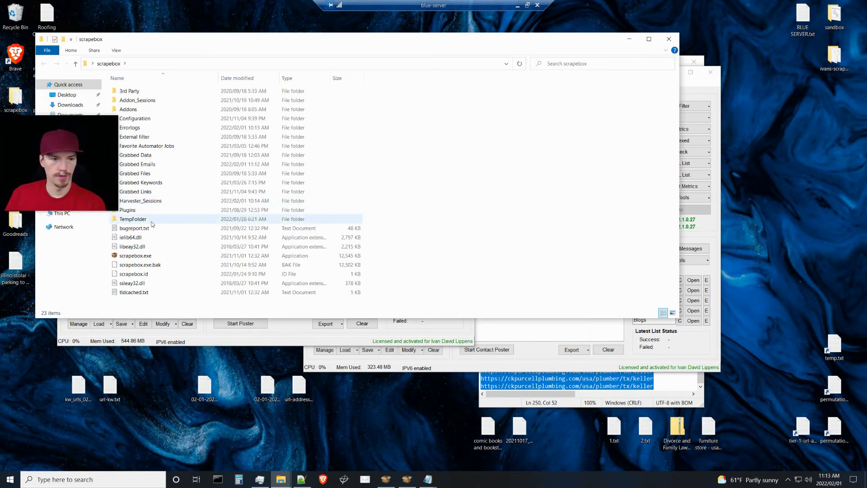
double_click(150, 201)
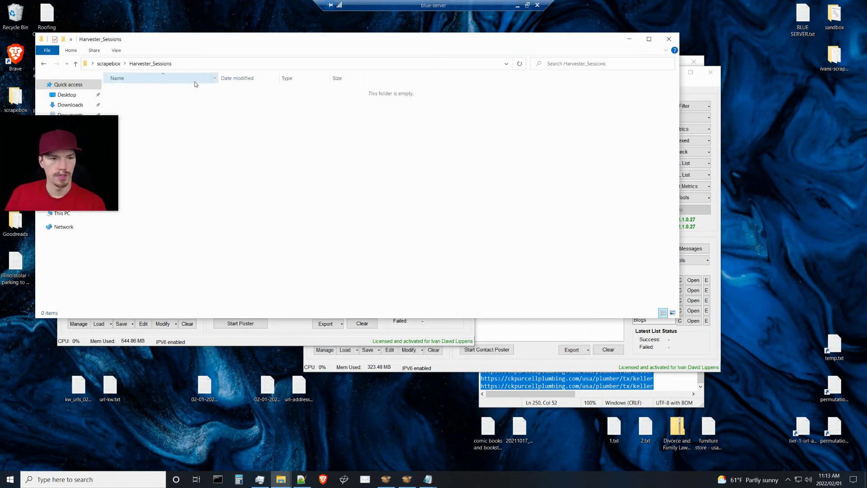
left_click(77, 390)
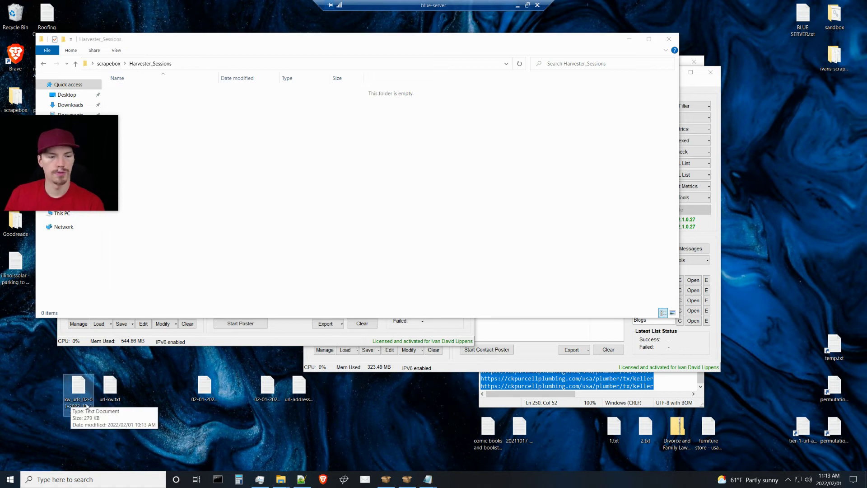
left_click(577, 84)
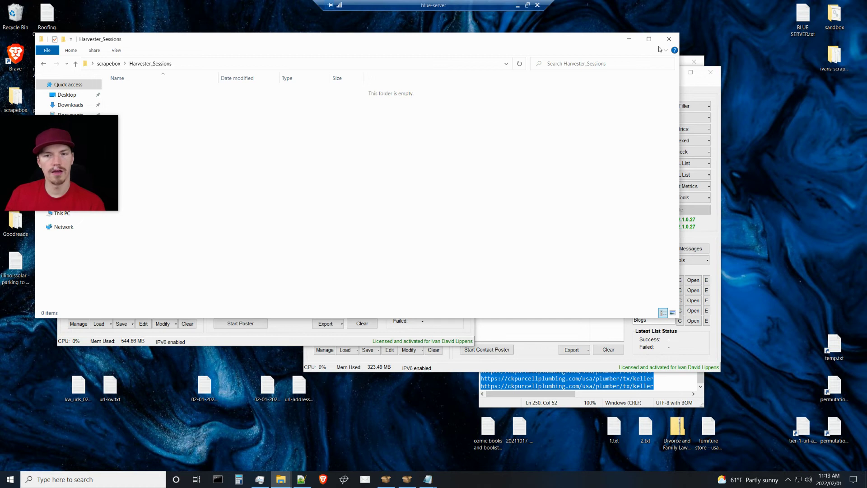
left_click(671, 40)
Step: Open kw_urls_02-01-2022_10-13-30.txt from the desktop and examine its keyword and URL pairs, including the repeated Granbury URLs
double_click(78, 389)
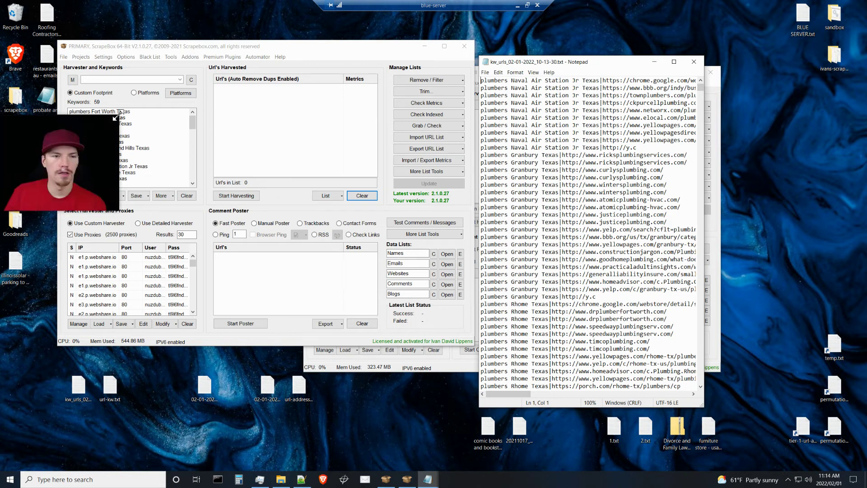
left_click(390, 49)
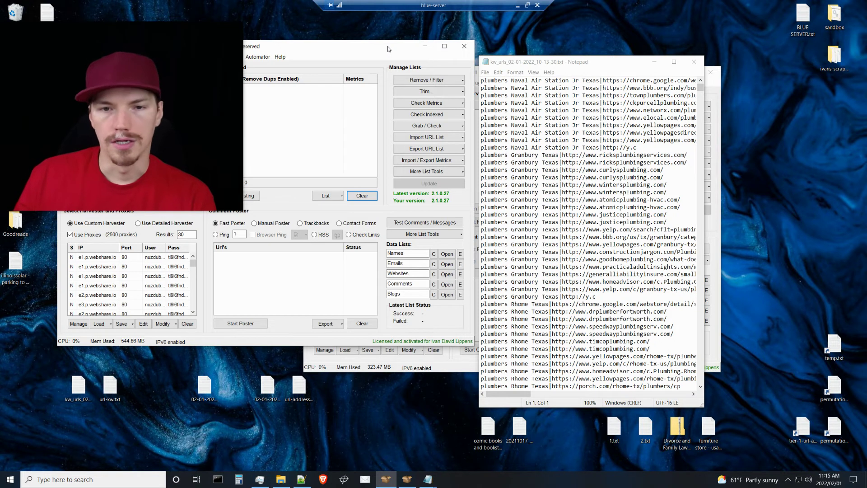
left_click(589, 60)
mouse_move(225, 36)
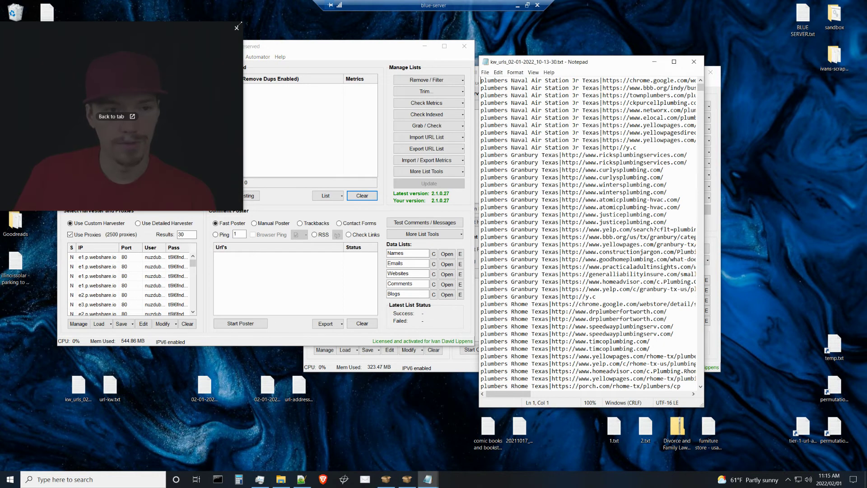
left_click_drag(238, 28, 180, 69)
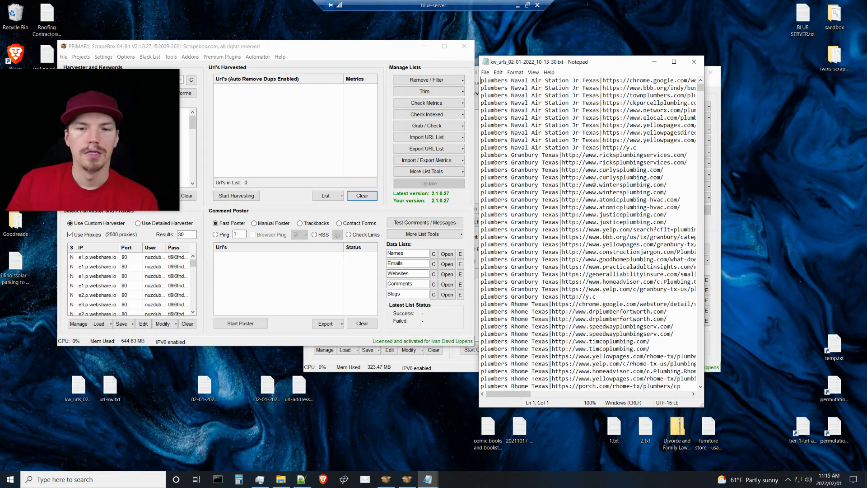
left_click_drag(668, 193, 452, 171)
left_click(615, 192, "shift")
left_click(610, 192)
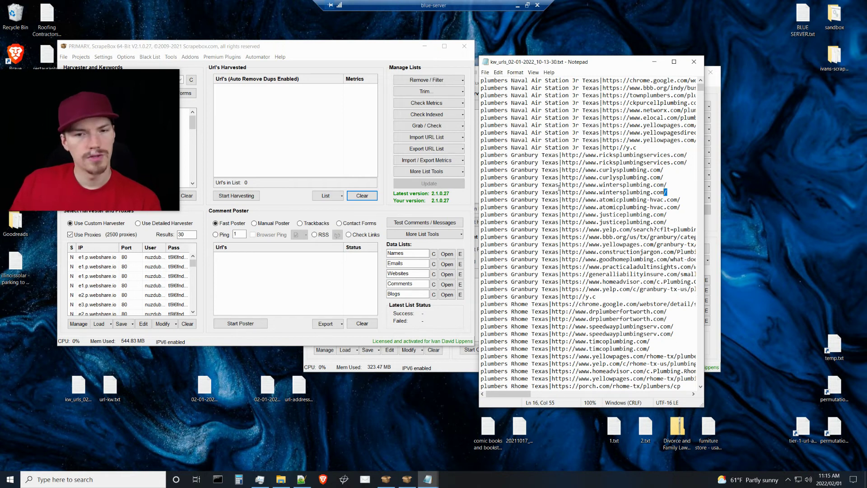
left_click(670, 187)
mouse_move(669, 194)
left_mouse_down()
mouse_move(576, 193)
mouse_move(482, 171)
mouse_move(479, 157)
mouse_move(558, 185)
mouse_move(672, 189)
left_mouse_up()
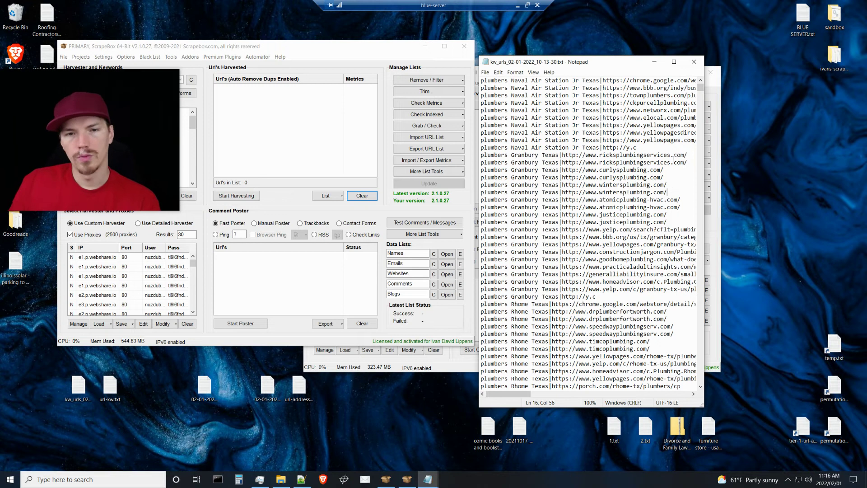
Step: Look over the primary ScrapeBox's Remove / Filter options, recheck the Granbury URL entries in the keyword file, and close the file
left_click(414, 81)
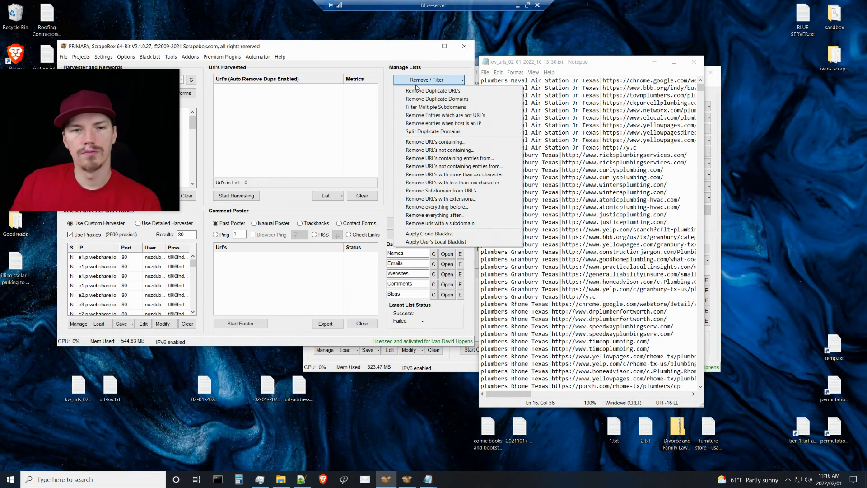
left_click(435, 80)
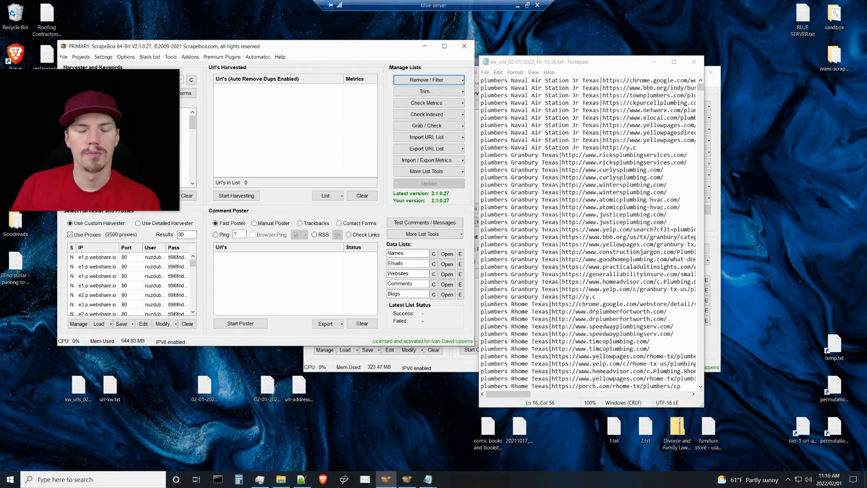
left_click(674, 217)
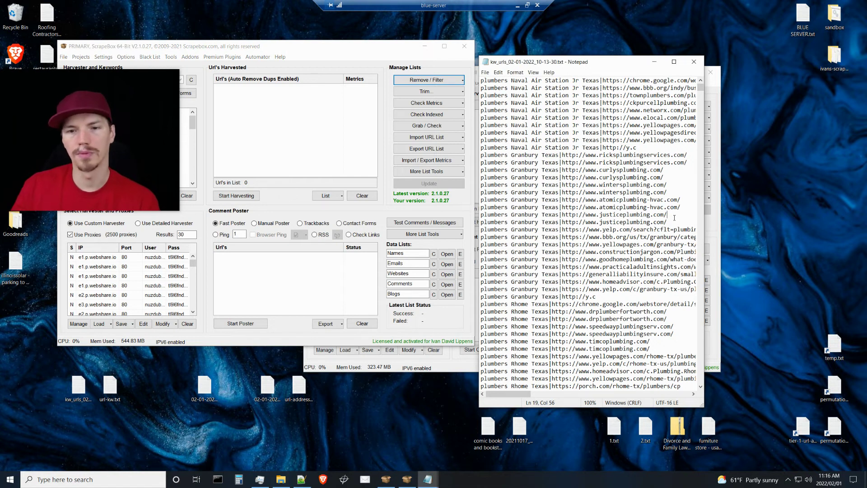
left_click_drag(666, 222, 549, 155)
left_click(695, 222)
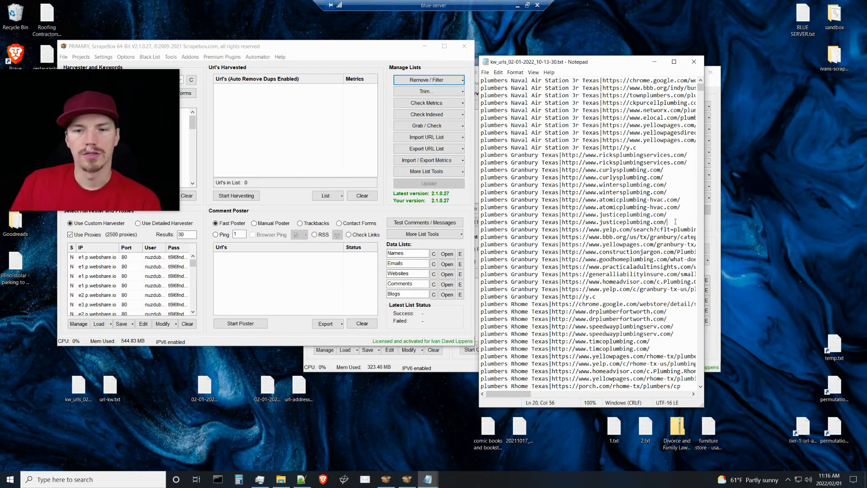
left_click(694, 64)
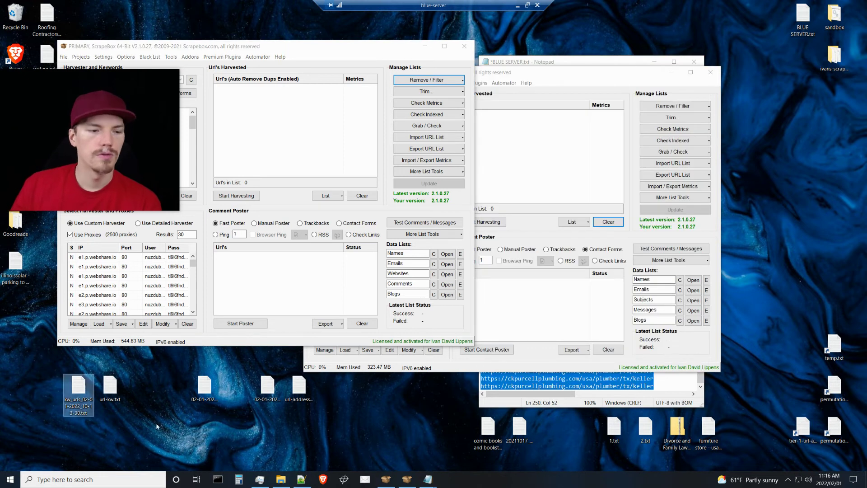
Step: Copy the kw_urls text file from the remote desktop and paste it into the local #sandbox folder
left_click(518, 6)
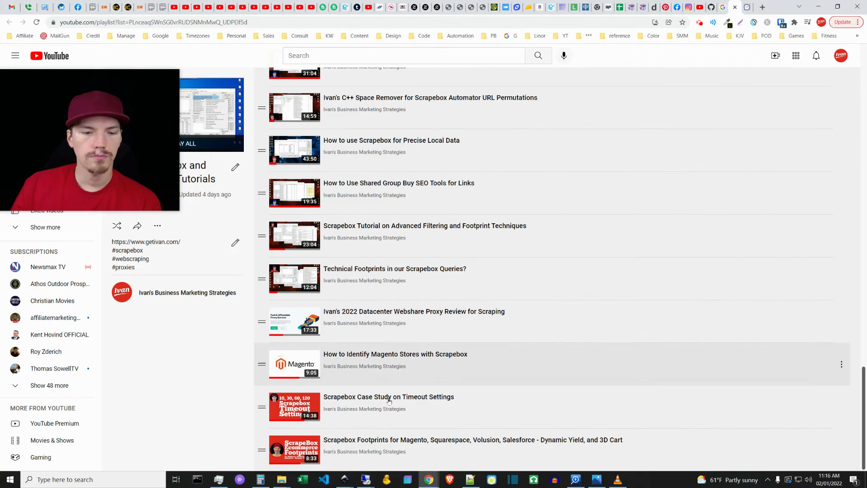
mouse_move(281, 478)
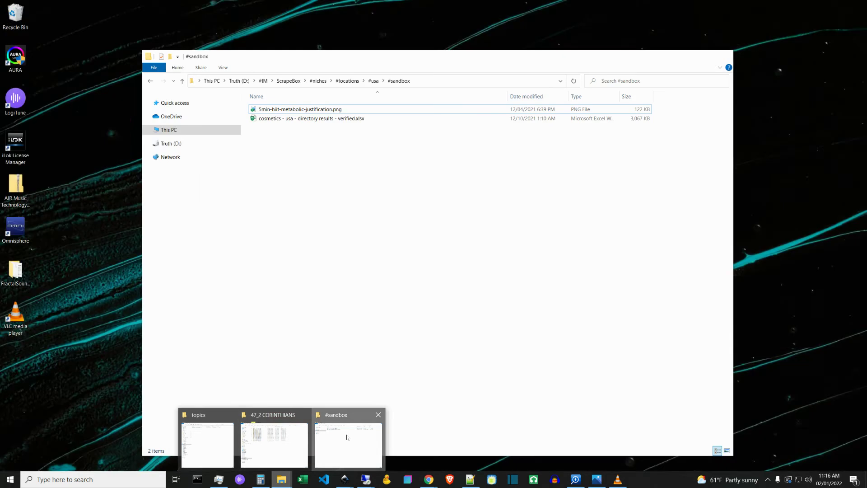
left_click(348, 438)
key("ctrl+v")
Step: Rename the pasted text file as kw_urls_02-01-2022_10-13-30.csv, accepting the extension change
left_click(329, 128)
double_click(329, 127)
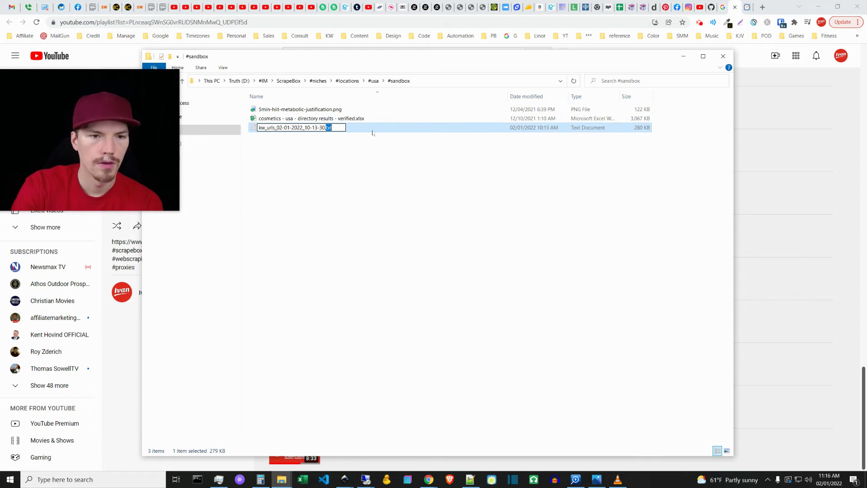
type("csv")
key("Return")
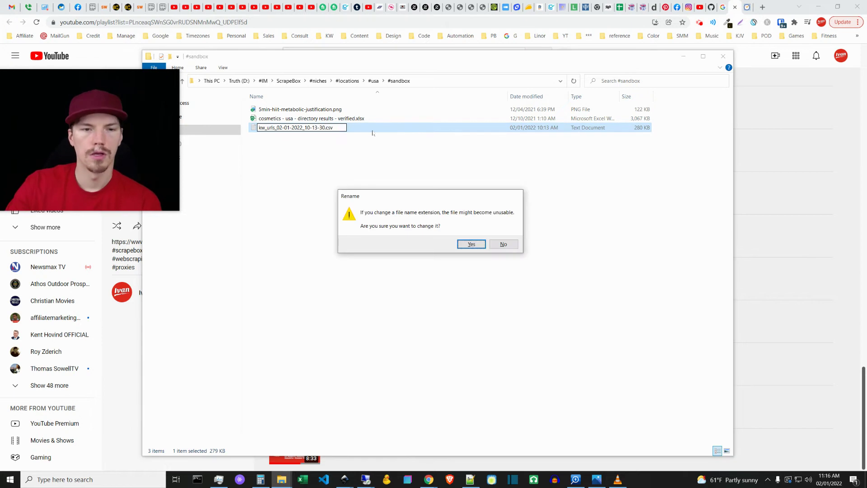
key("Return")
Step: Open kw_urls_02-01-2022_10-13-30.csv in Excel and split column A into separate keyword and URL columns using | as the only delimiter
double_click(375, 128)
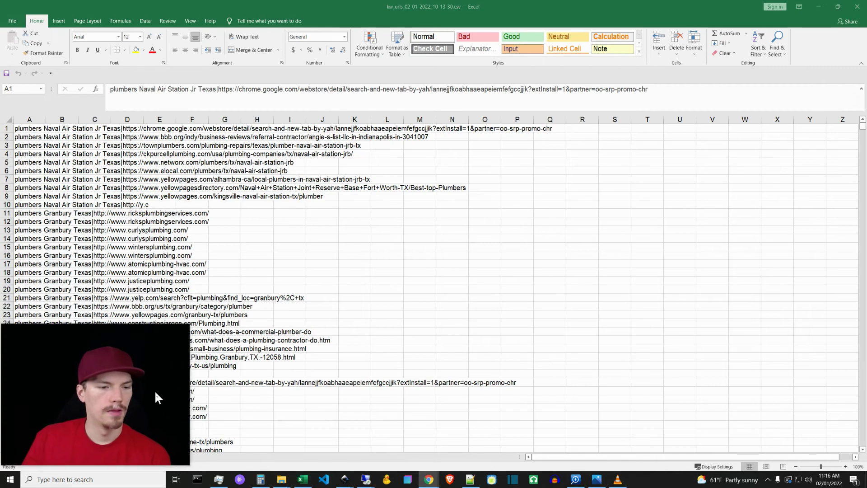
left_click(30, 119)
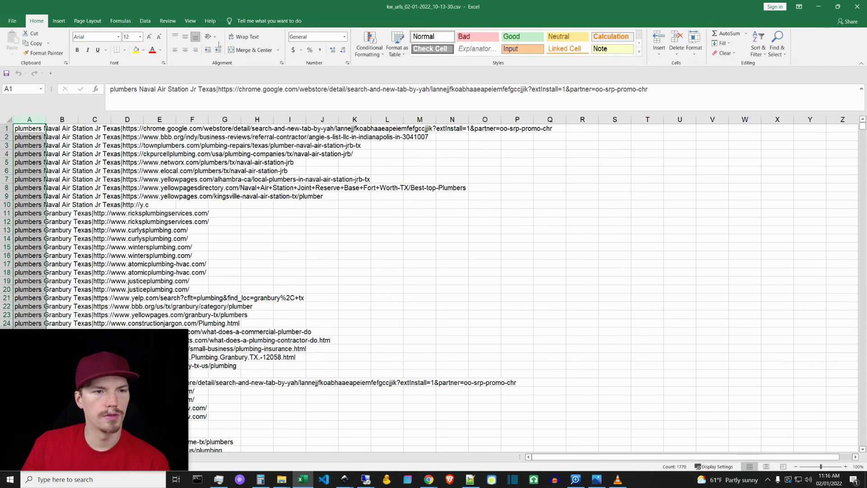
left_click(145, 21)
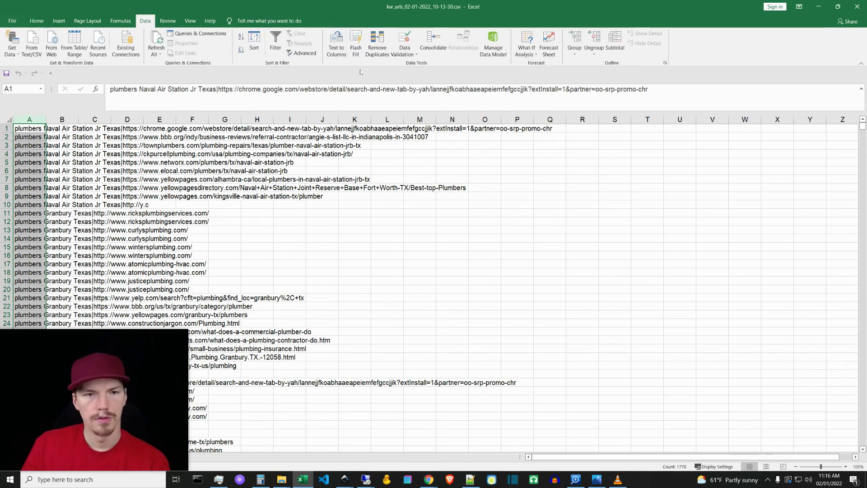
left_click(340, 51)
left_click(489, 311)
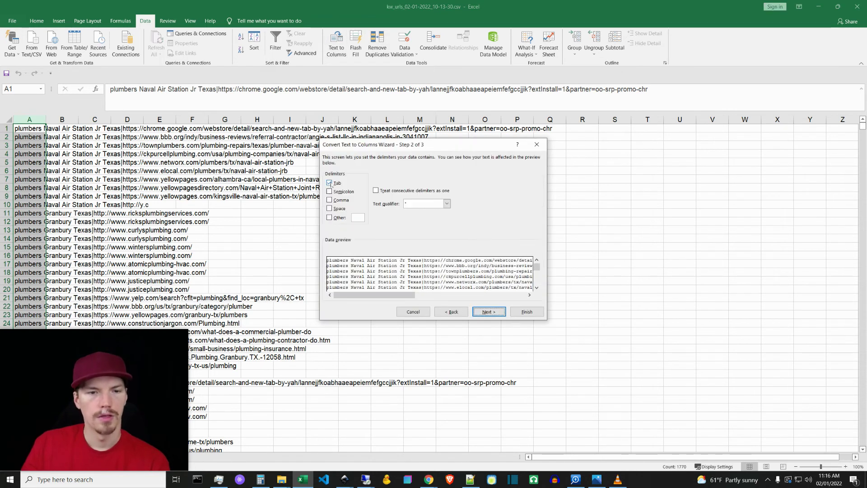
left_click(356, 217)
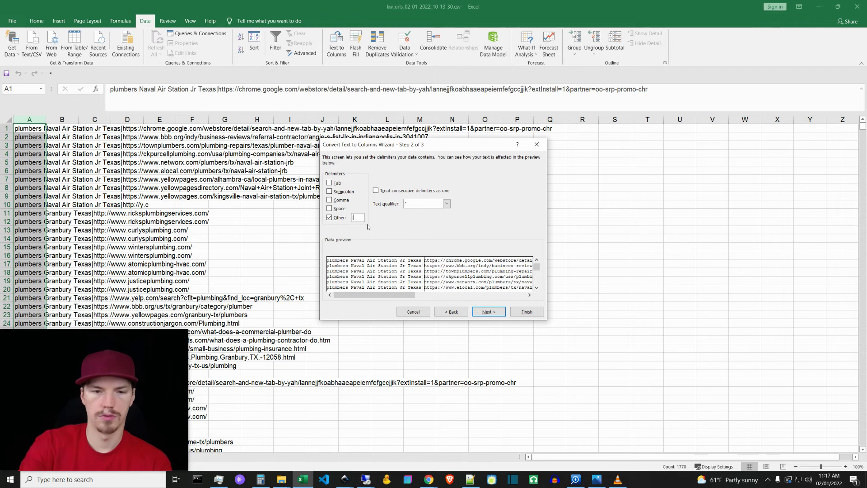
type("|")
key("Return")
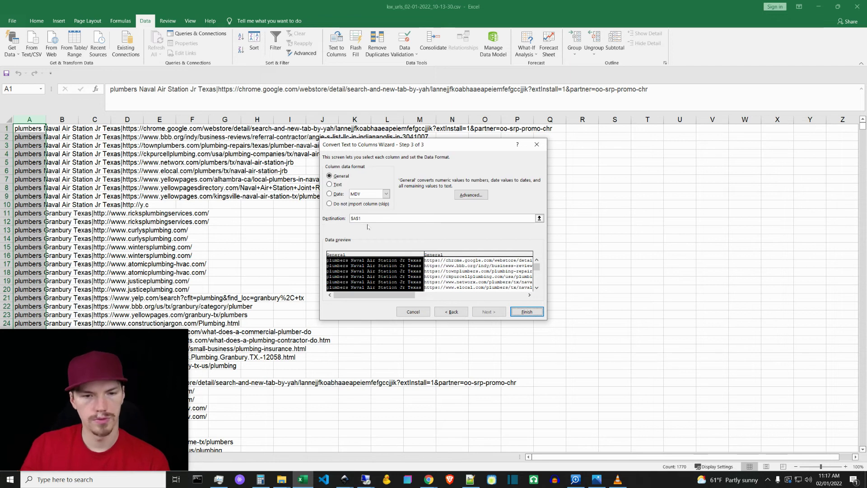
left_click(453, 312)
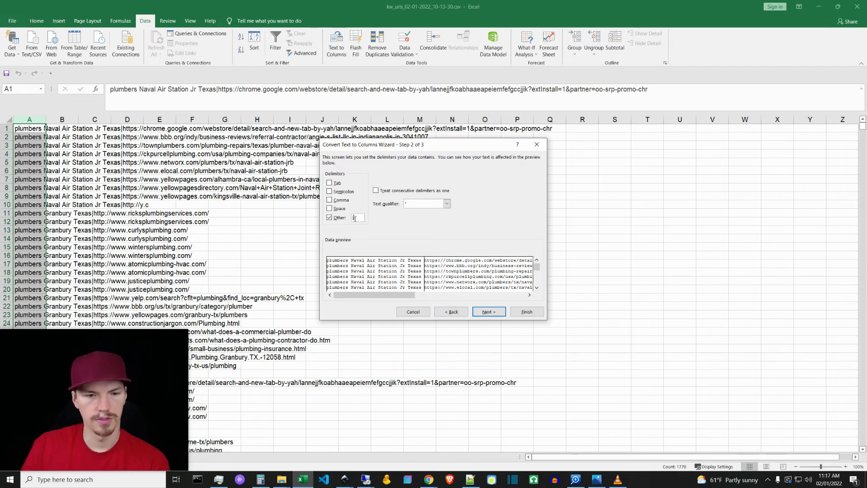
left_click(527, 312)
Step: Widen the columns so the keywords in column A are readable and insert a blank row above the first row
left_click(8, 119)
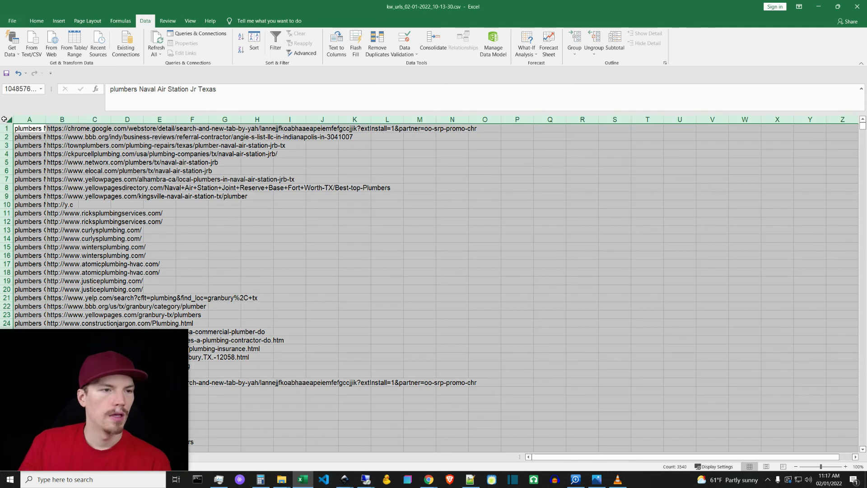
left_click_drag(43, 123, 121, 122)
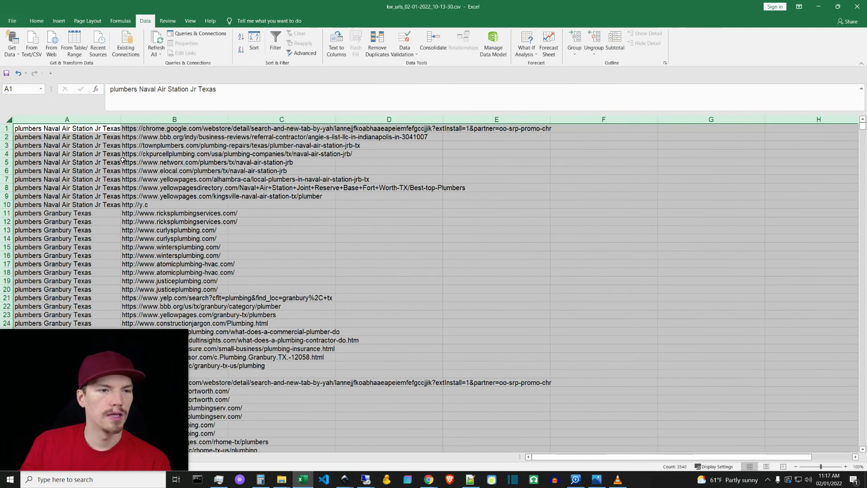
left_click(10, 130)
right_click(10, 130)
left_click(27, 188)
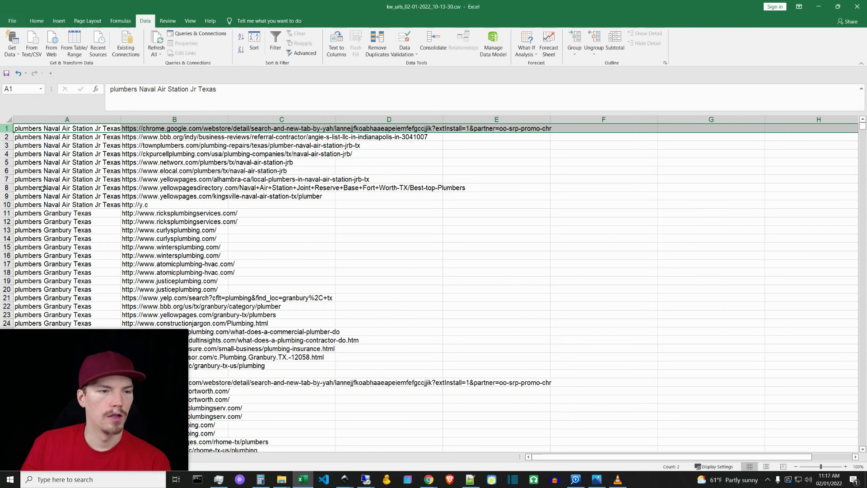
left_click(52, 130)
Step: Remove duplicate rows from the whole sheet, comparing only the URLs in column B and without treating the data as having headers
left_click(11, 120)
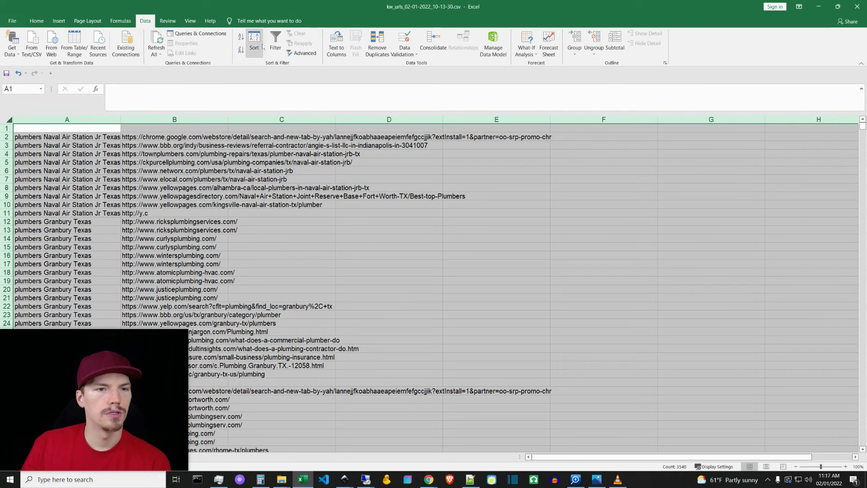
left_click(378, 50)
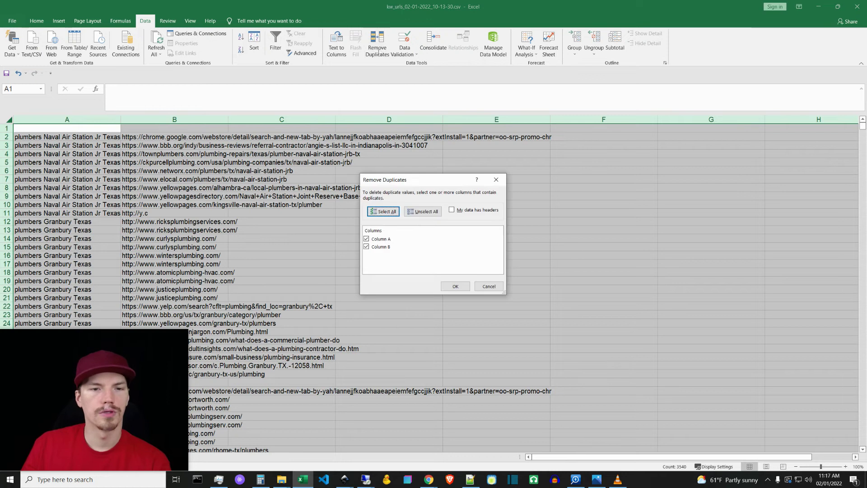
left_click(425, 214)
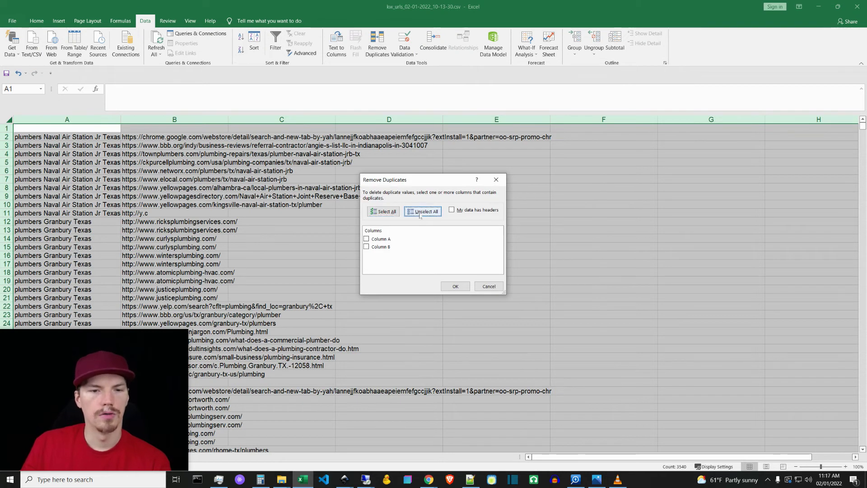
left_click(367, 247)
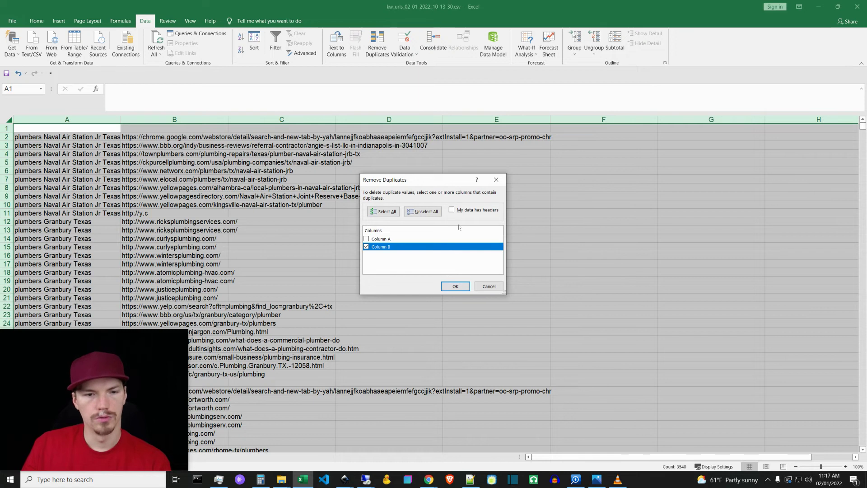
left_click(455, 286)
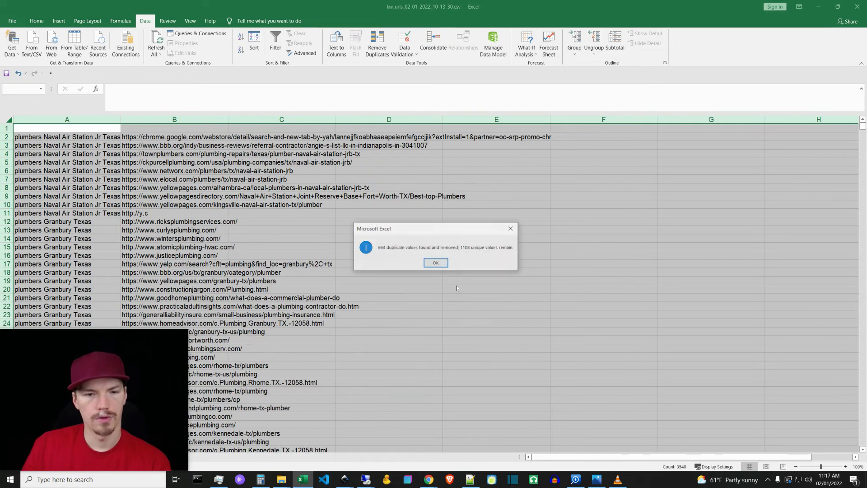
left_click(436, 263)
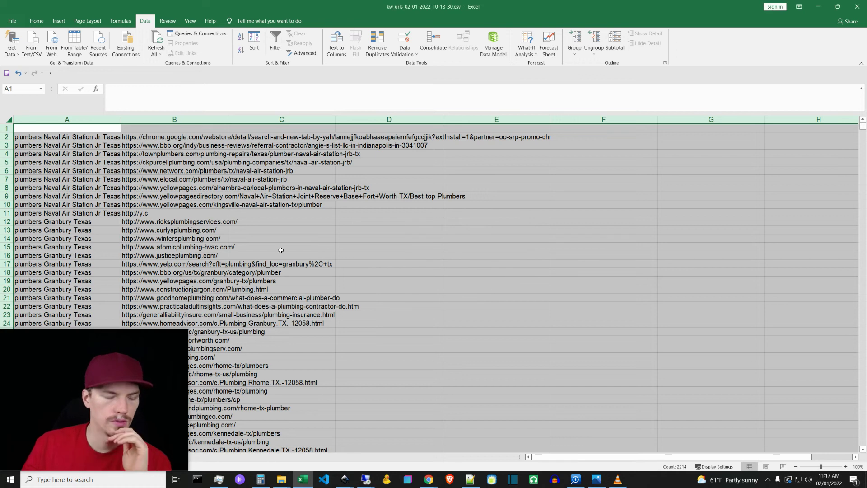
Step: Look through the deduplicated keyword and URL rows, including the Crowley, Bedford, Cedar Hill and Carrollton entries, and return to the first row
left_click(197, 205)
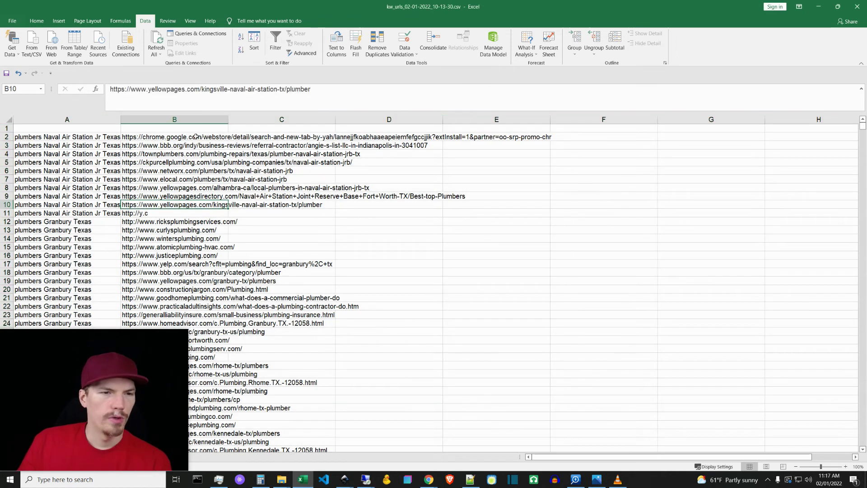
scroll(212, 285, "down", 13)
scroll(228, 354, "up", 5)
scroll(228, 353, "down", 13)
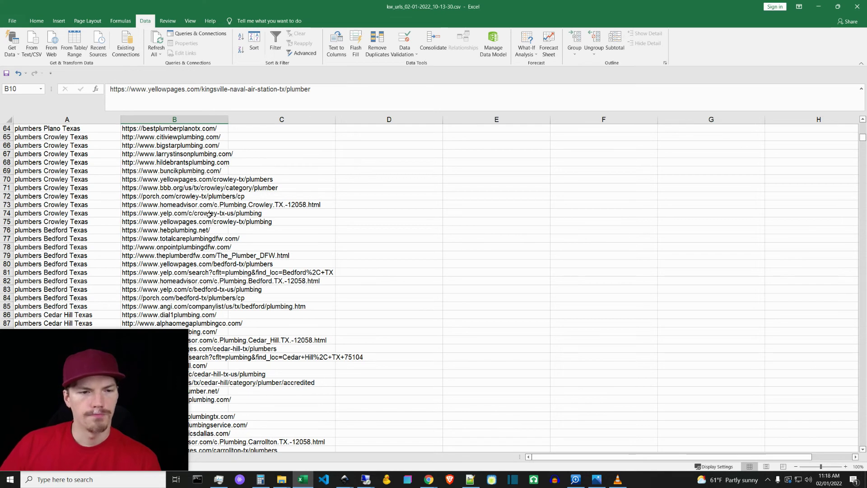
scroll(209, 214, "down", 15)
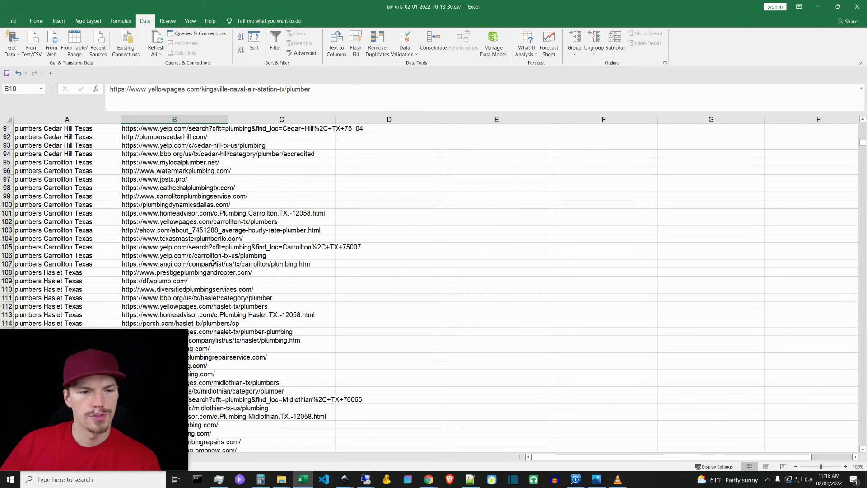
scroll(195, 316, "down", 4)
left_click_drag(863, 149, 848, 123)
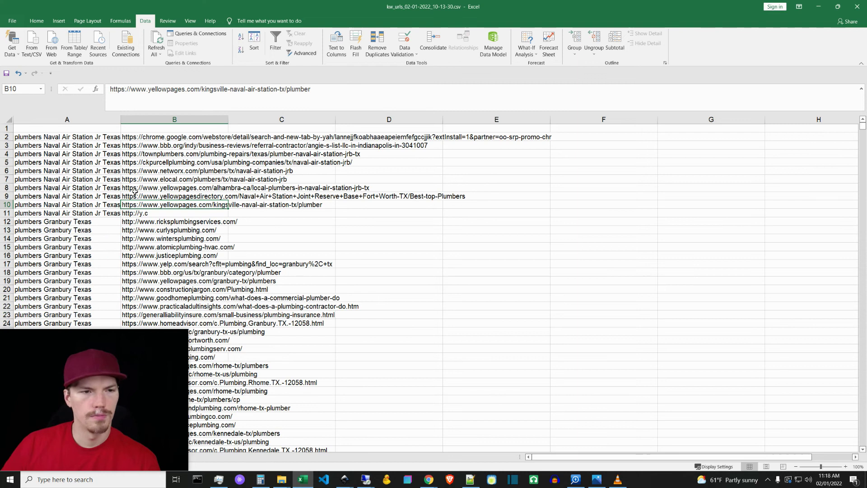
Step: Save the deduplicated keyword and URL file and close Excel
left_click(14, 21)
left_click(13, 24)
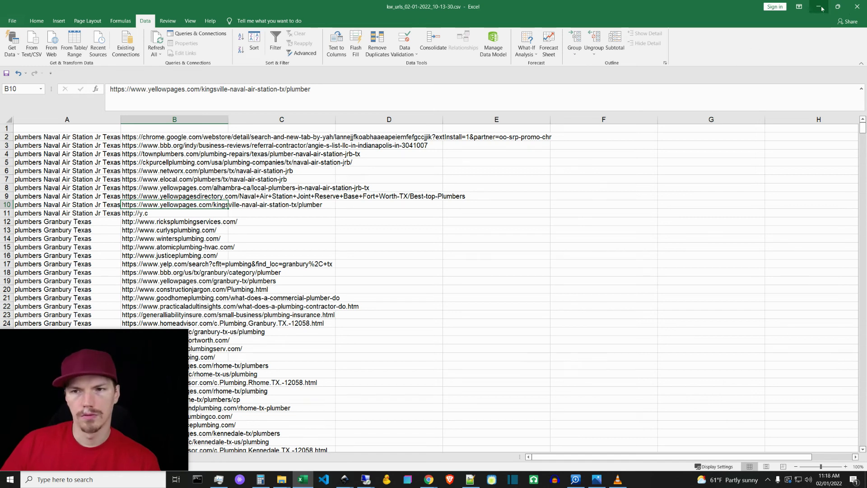
left_click(858, 10)
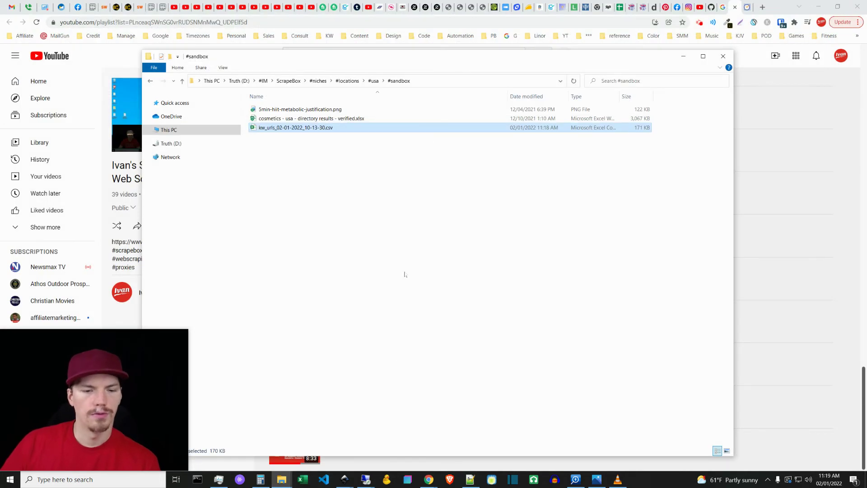
Step: Switch to the blue-server remote desktop, paste the processed kw_urls CSV into its sandbox folder, and move it onto the remote desktop
mouse_move(366, 479)
left_click(391, 409)
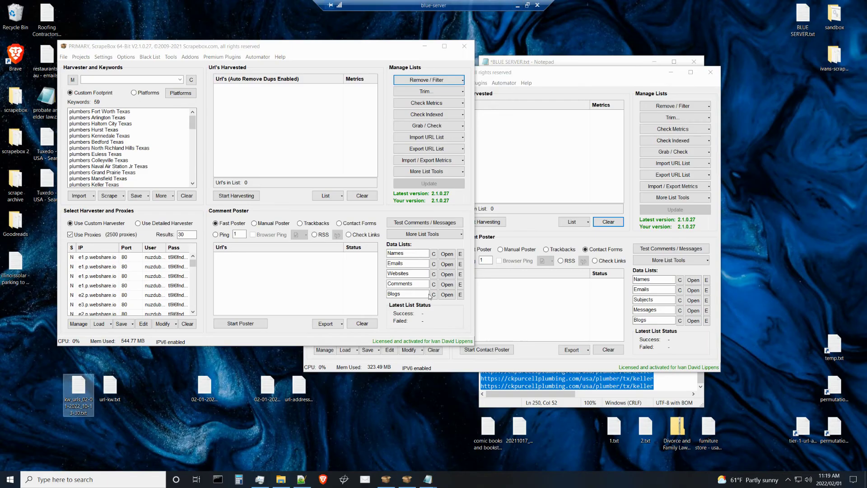
left_click(527, 5)
left_click(686, 7)
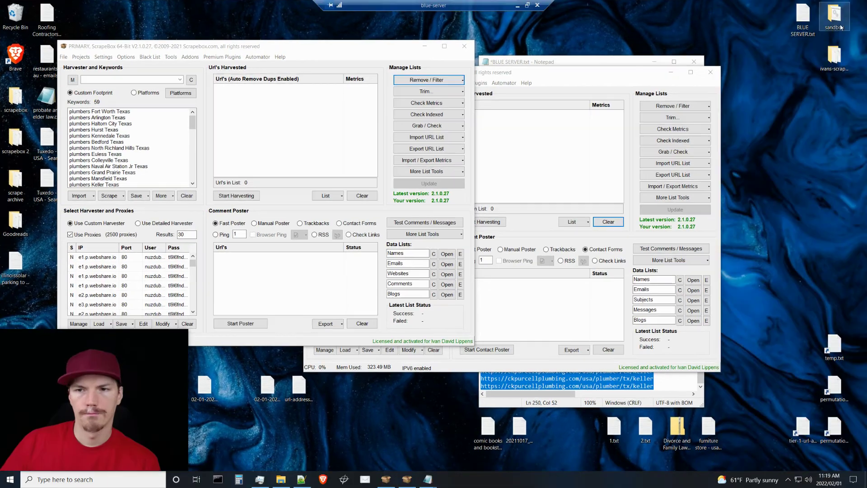
double_click(835, 18)
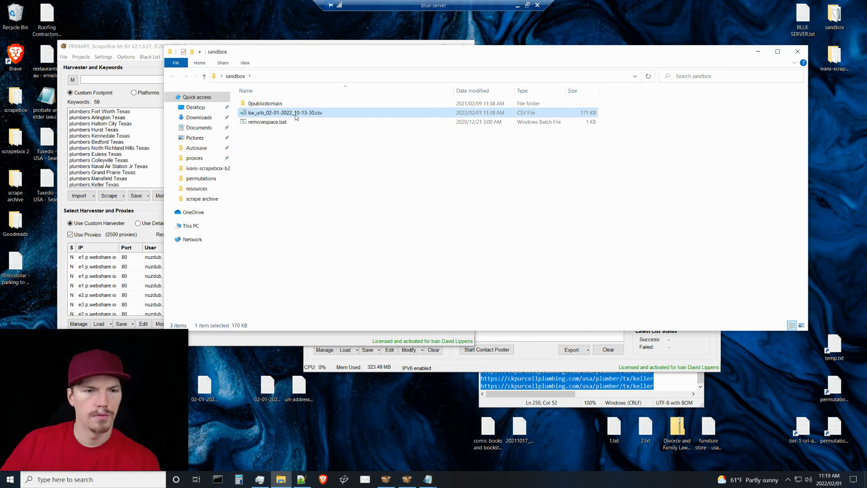
left_click_drag(307, 115, 387, 423)
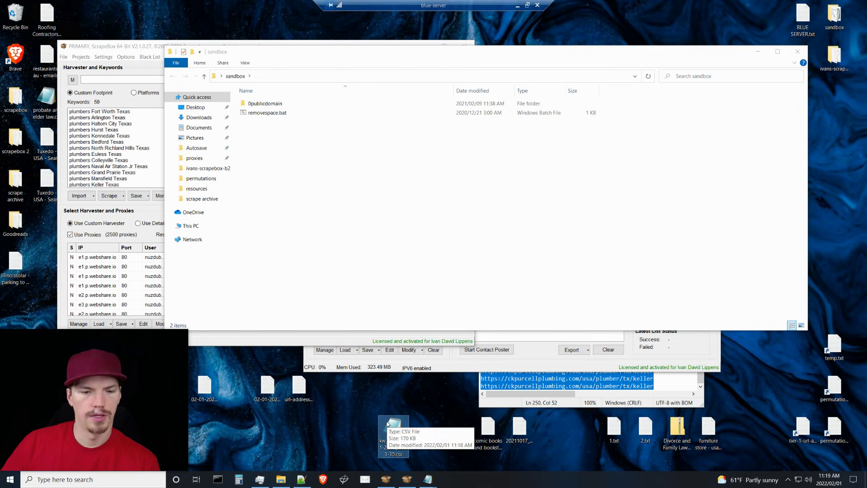
Step: Delete the old kw_urls text file from the remote desktop and move the processed CSV into its place beside url-kw.txt
left_click_drag(127, 411, 130, 214)
left_click(78, 388)
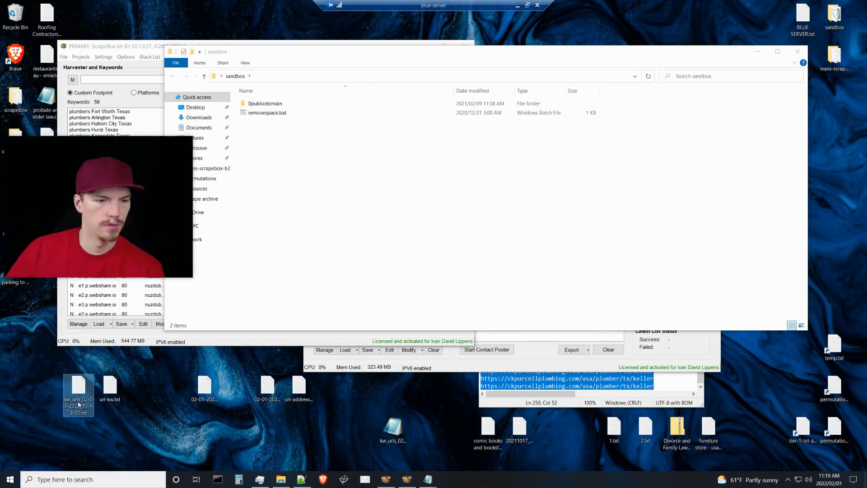
key("Delete")
left_click_drag(400, 441, 92, 399)
left_click_drag(398, 436, 72, 400)
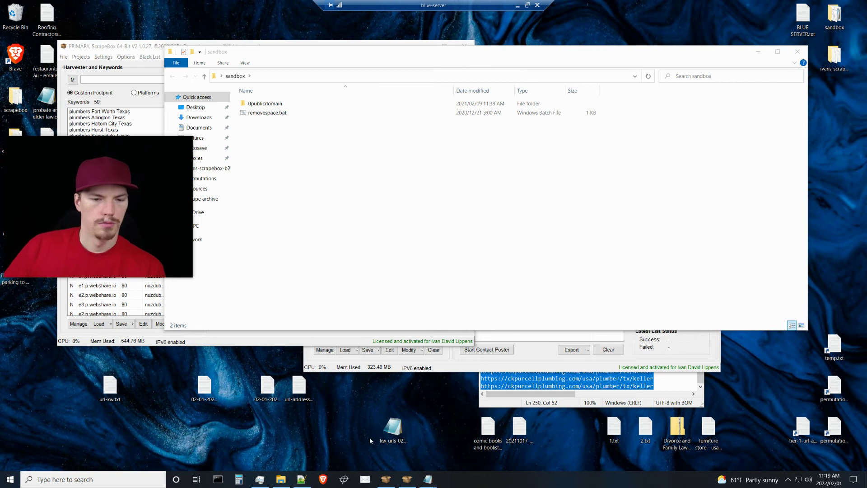
left_click_drag(393, 429, 87, 409)
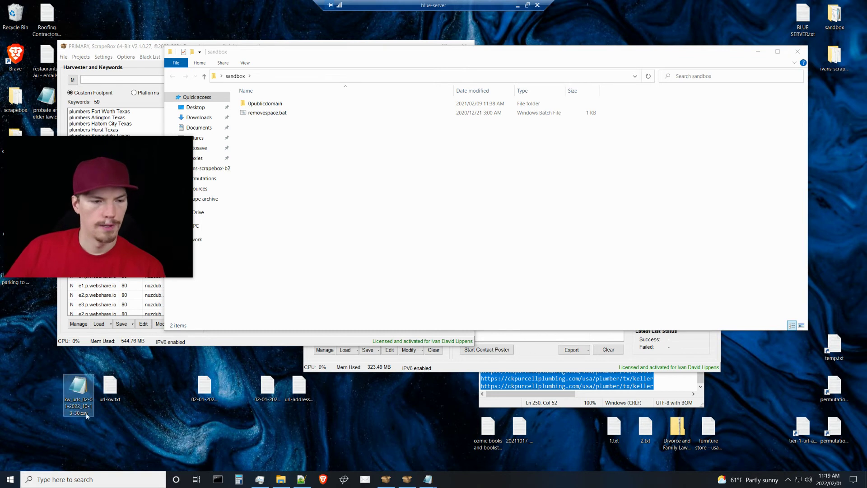
Step: Rename the processed CSV as kw_urls_02-01-2022_10-13-30.txt, accepting the extension change
key("F2")
double_click(84, 413)
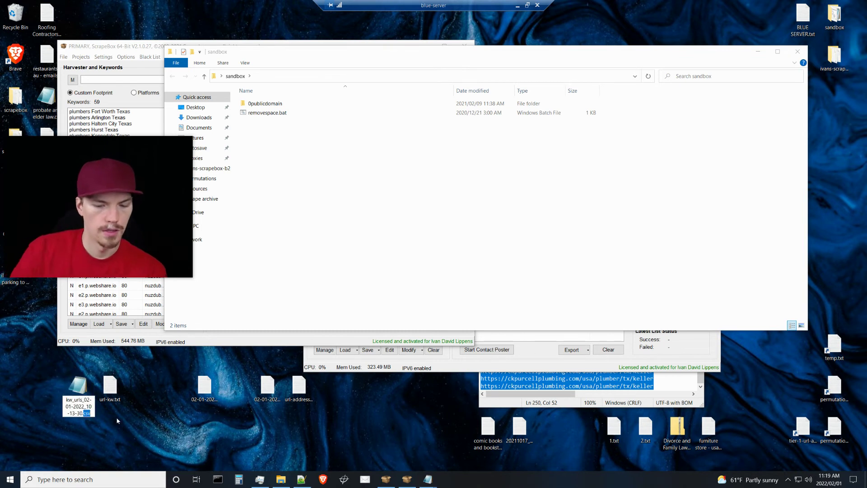
type("txt")
key("Return")
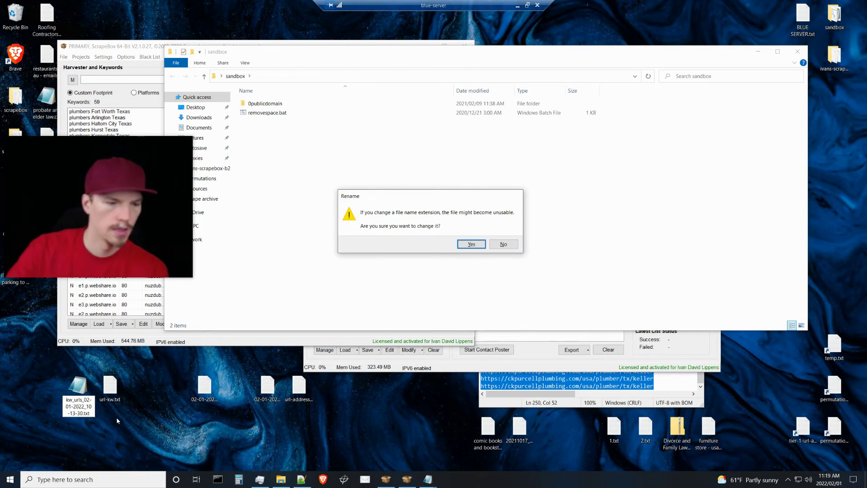
key("Return")
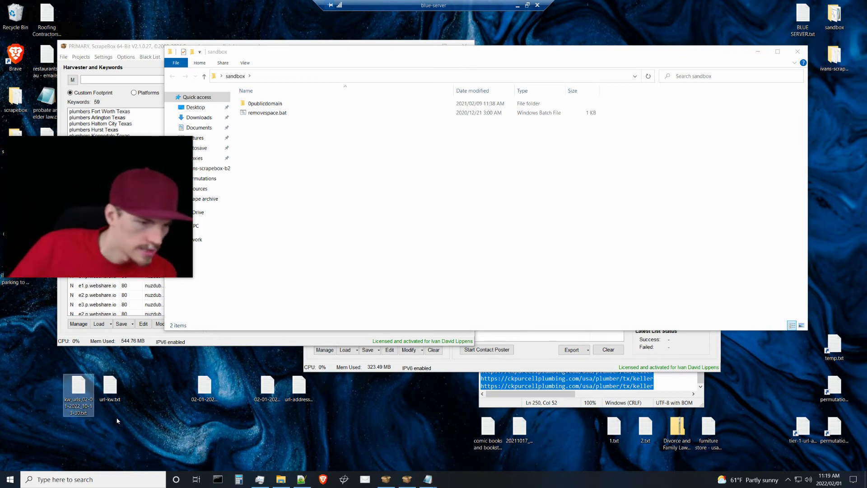
Step: Replace every tab in kw_urls_02-01-2022_10-13-30.txt with a comma, then save and close the file
left_click(240, 345)
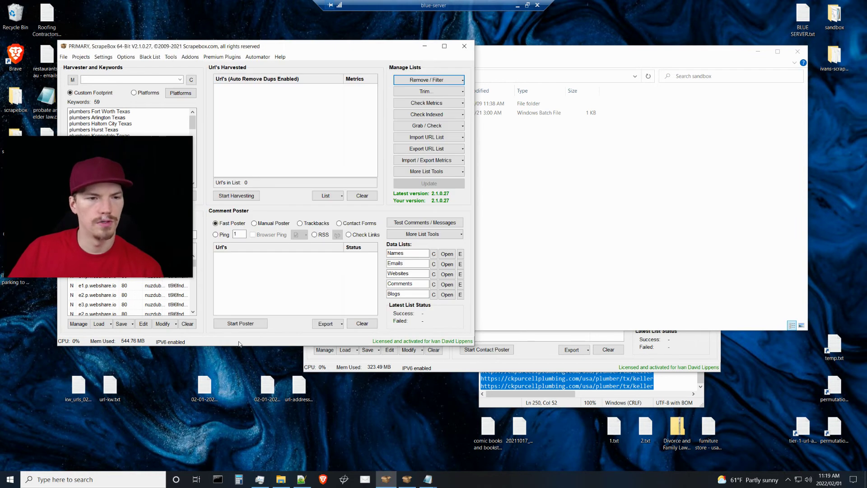
double_click(78, 386)
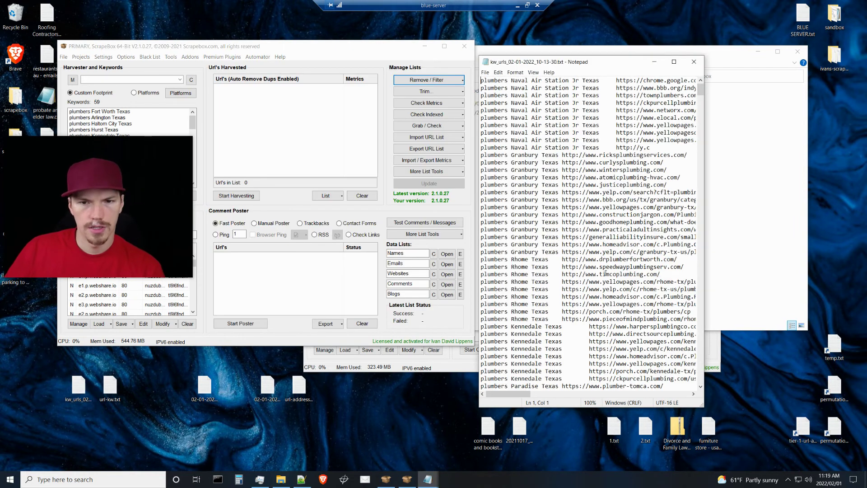
double_click(609, 148)
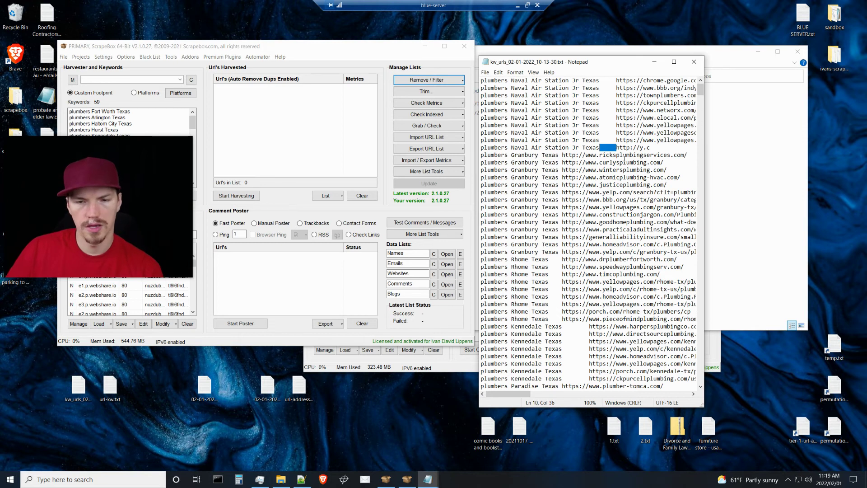
key("ctrl+h")
left_click(568, 141)
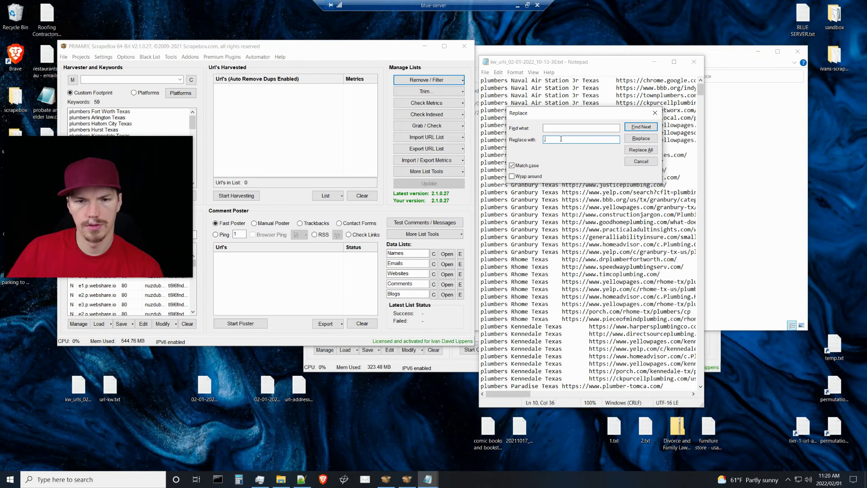
type(",")
left_click(646, 151)
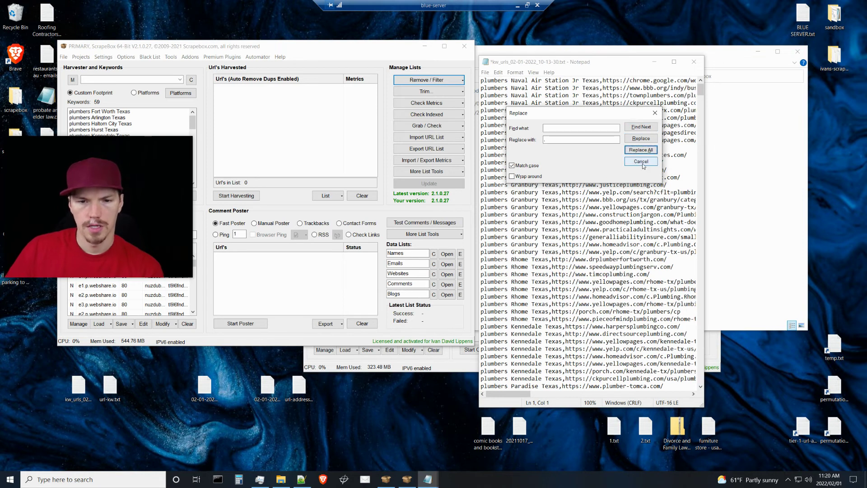
left_click(641, 163)
key("ctrl+s")
left_click(693, 62)
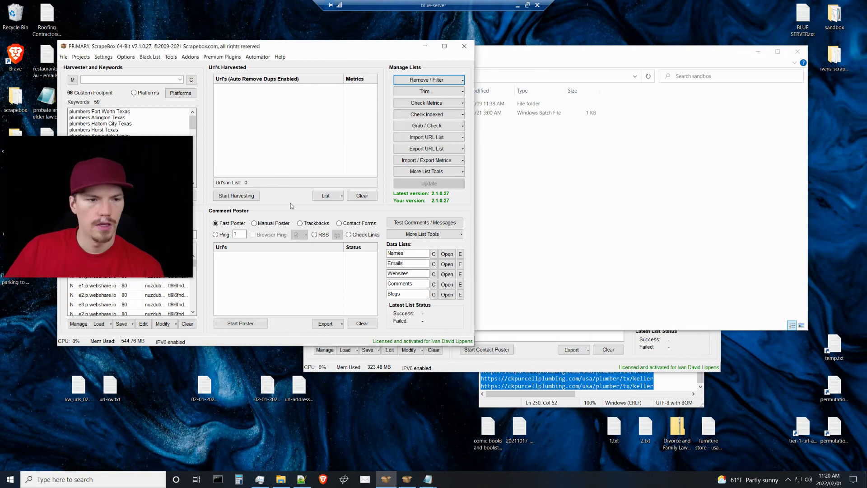
Step: Load kw_urls_02-01-2022_10-13-30.txt into the primary ScrapeBox's harvested list and remove duplicate URLs
left_click_drag(79, 387, 251, 141)
left_click(423, 83)
left_click(426, 93)
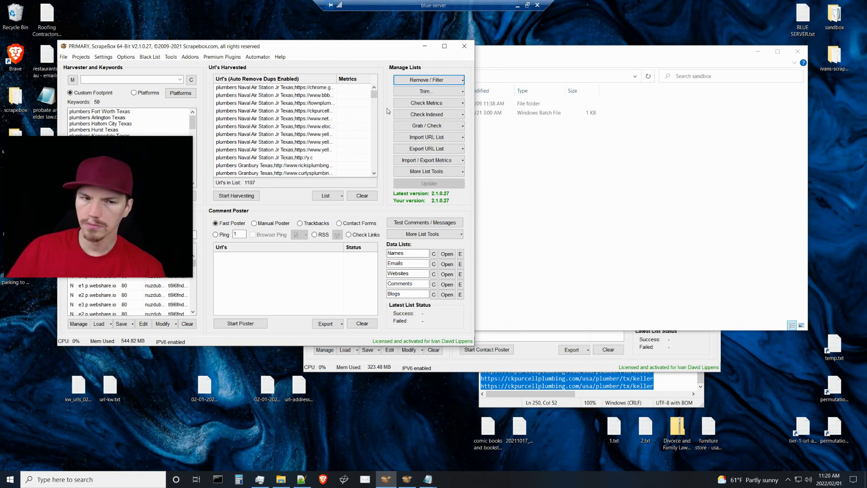
Step: Close the sandbox folder window on the remote desktop
left_click(568, 61)
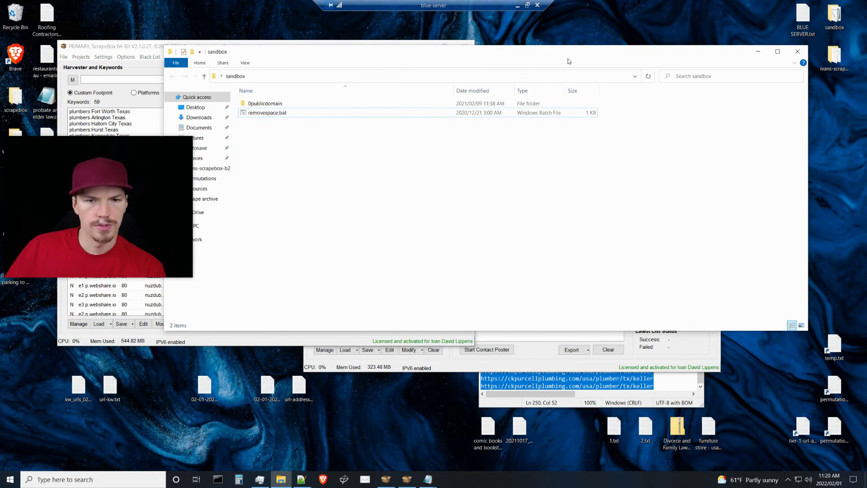
left_click(796, 53)
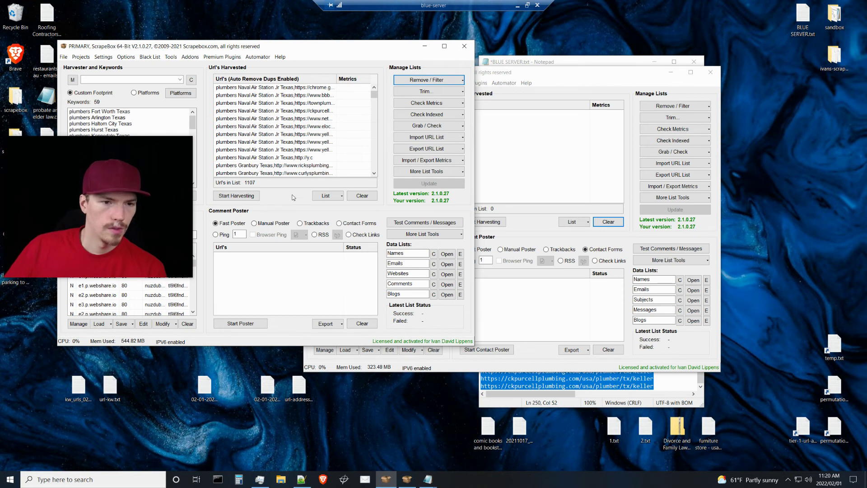
left_click(528, 6)
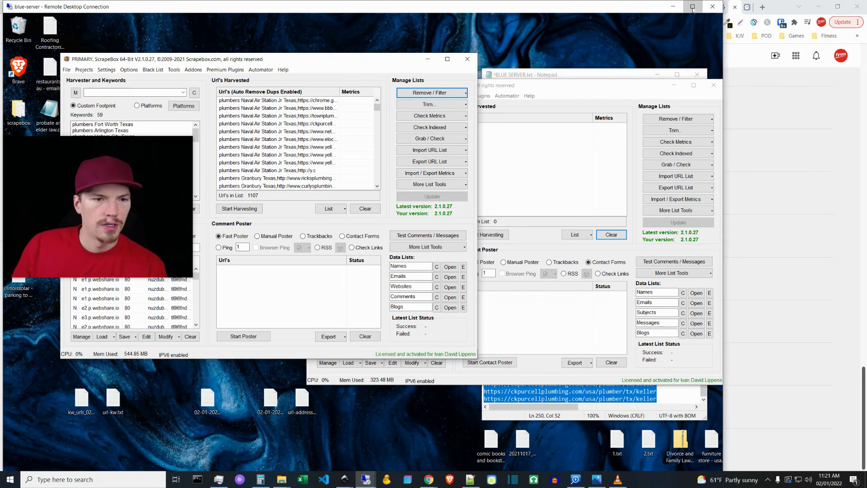
left_click(693, 7)
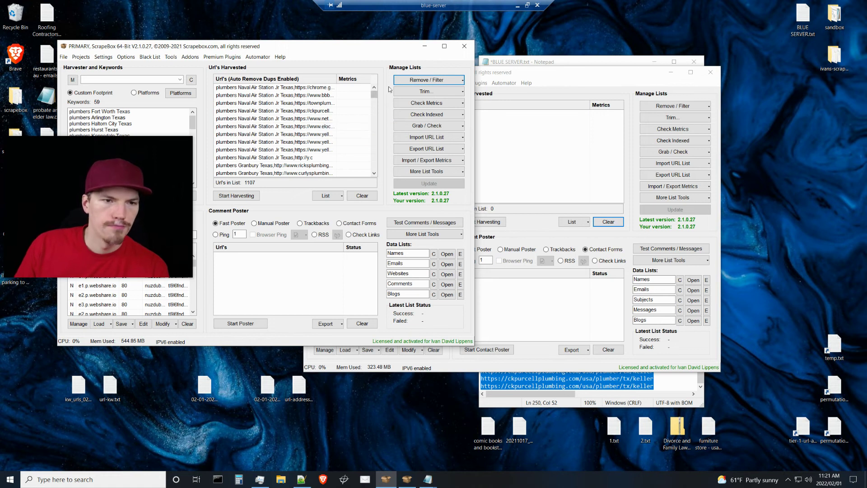
Step: Remove everything before the comma in the harvested entries and copy all the URLs to the clipboard
left_click(424, 81)
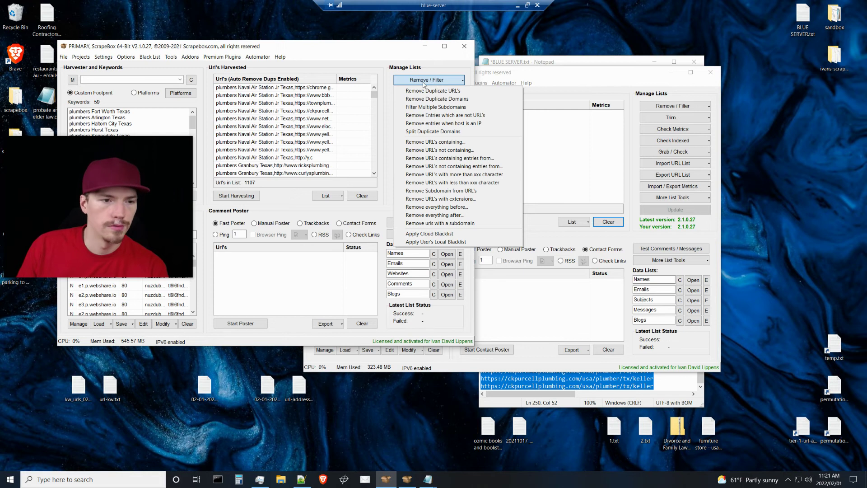
left_click(450, 207)
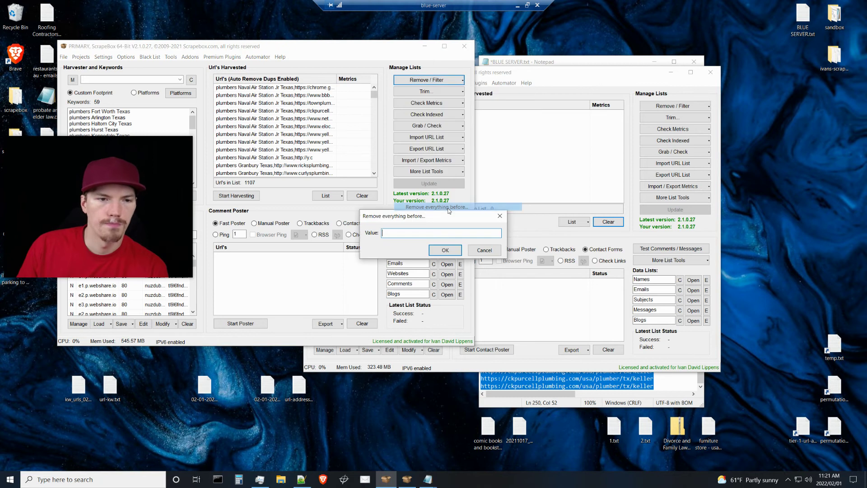
key("Return")
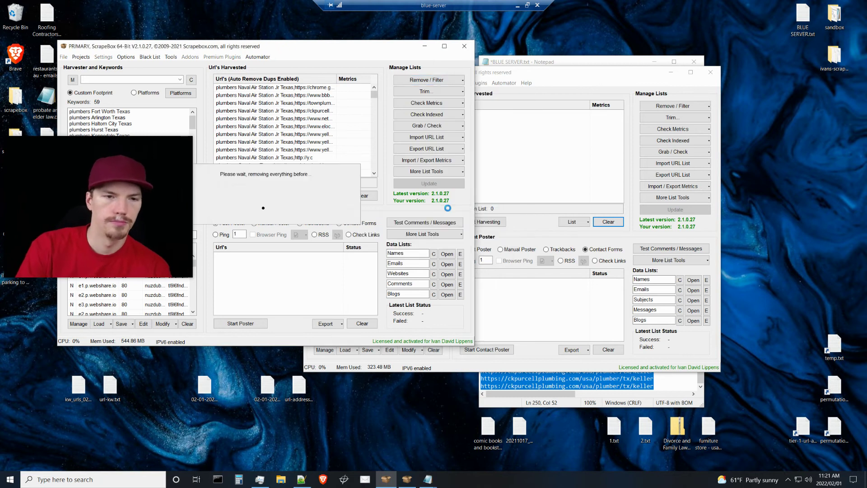
left_click(428, 171)
left_click(354, 176)
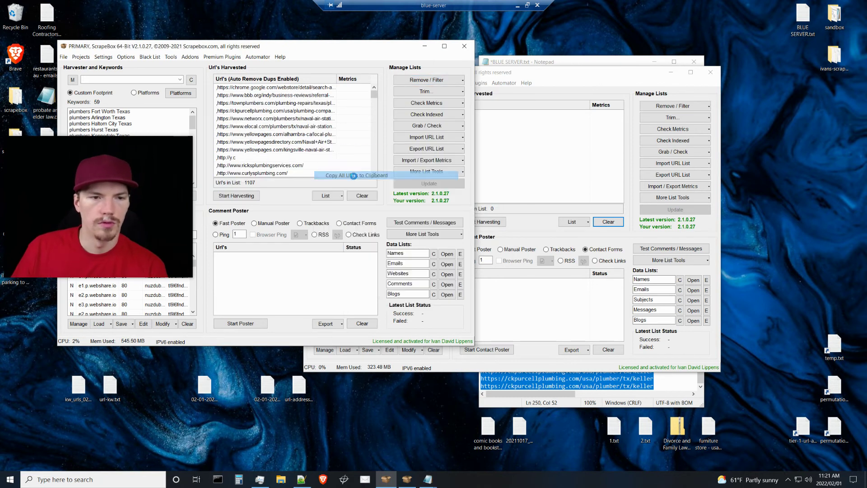
Step: Open BLUE SERVER.txt and replace its whole contents with the copied URL list
double_click(803, 15)
left_click(621, 217)
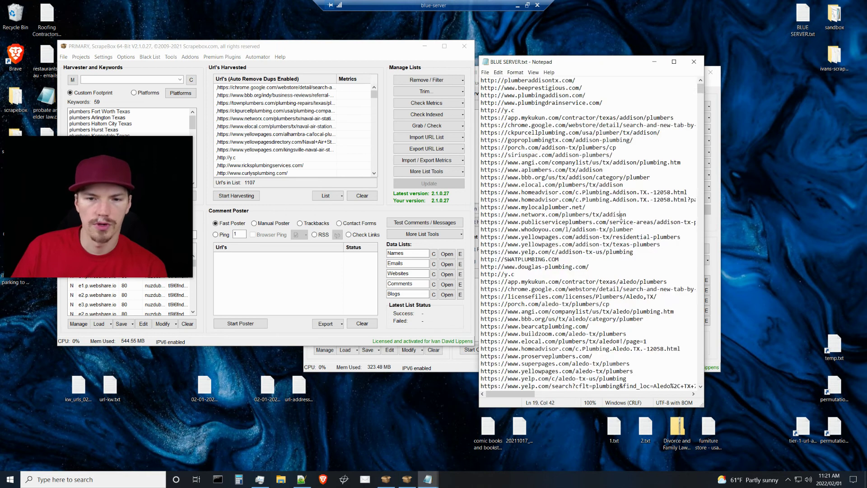
key("ctrl+a")
key("ctrl+v")
Step: Delete every comma from BLUE SERVER.txt by replacing it with nothing, and save the file
key("ctrl+h")
type(",")
key("Tab")
key("BackSpace")
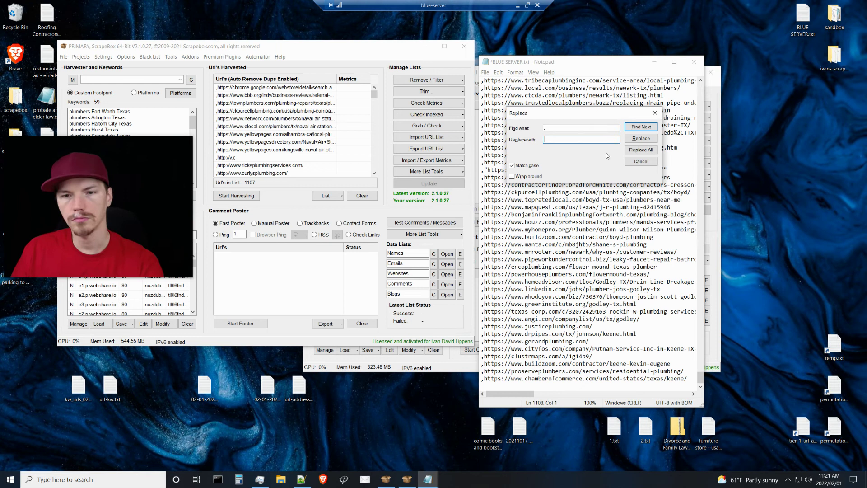
left_click(641, 149)
left_click(641, 161)
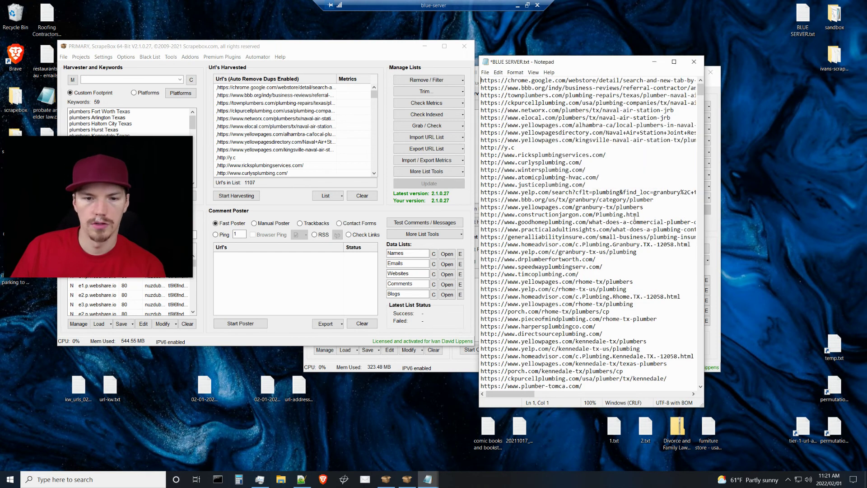
key("ctrl+s")
Step: Replace ScrapeBox's harvested list with the comma-free URLs from BLUE SERVER.txt, remove duplicate URLs and sort the list
key("ctrl+a")
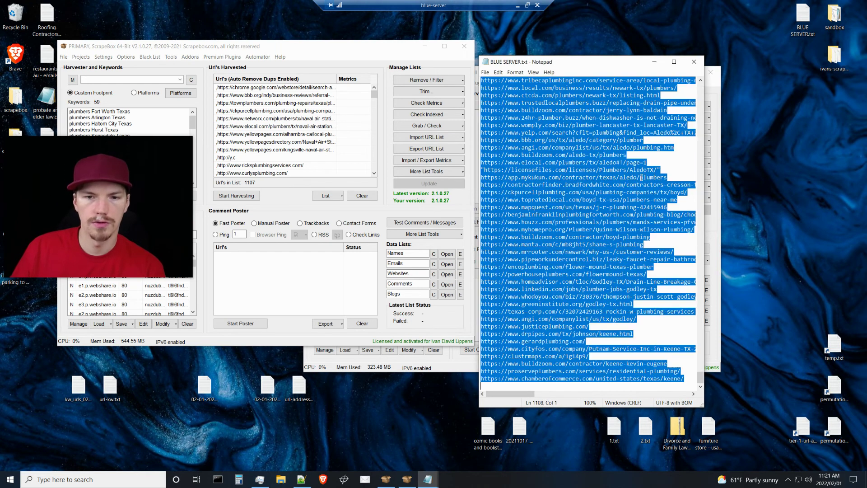
right_click(338, 119)
left_click(356, 124)
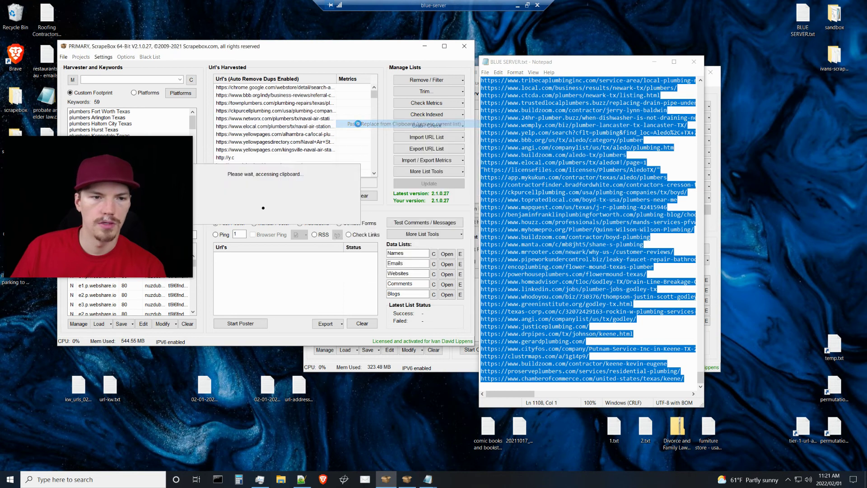
left_click(422, 81)
left_click(418, 91)
left_click(304, 78)
left_click(304, 78)
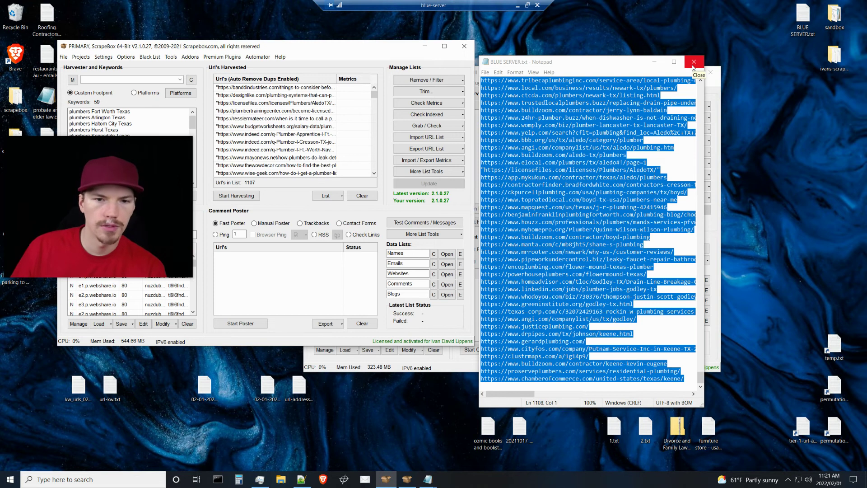
Step: Delete every double quotation mark from BLUE SERVER.txt and save the file
left_click(497, 177)
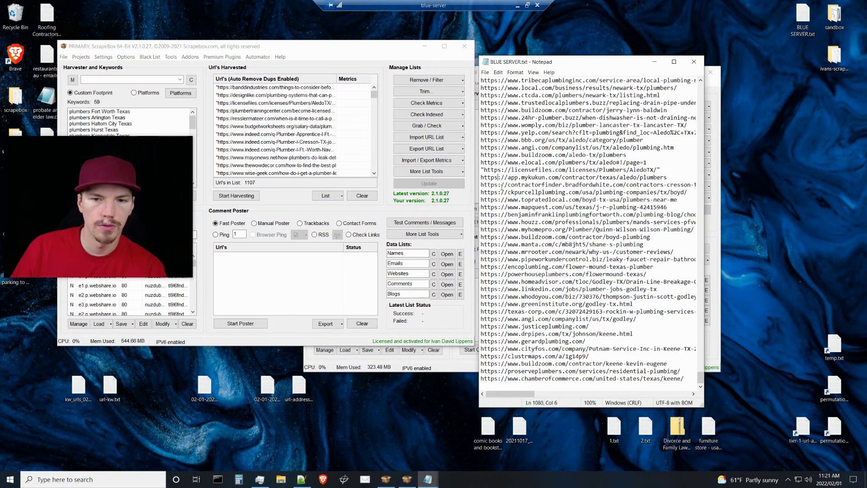
left_click_drag(485, 170, 481, 170)
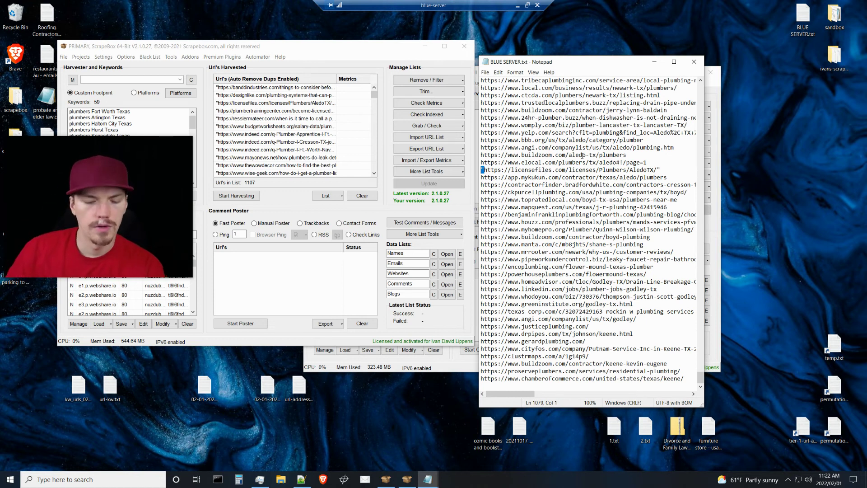
key("ctrl+h")
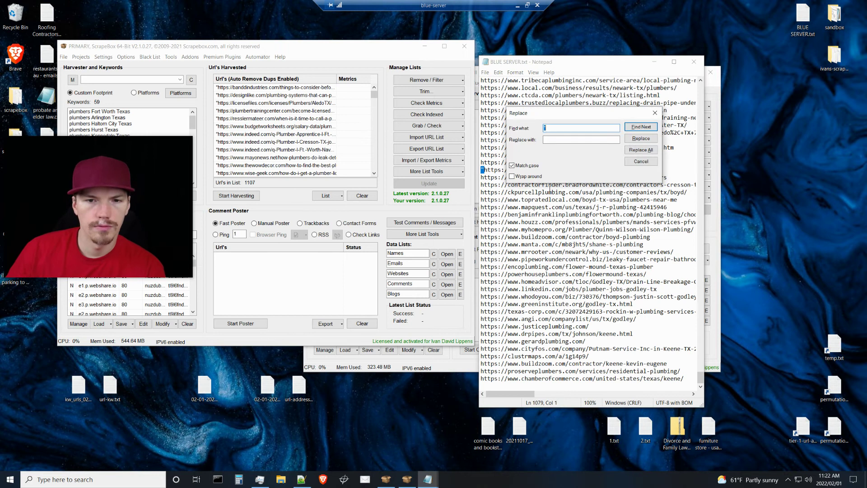
left_click(641, 151)
key("Escape")
key("ctrl+s")
Step: Replace ScrapeBox's harvested list with the quote-free URLs from BLUE SERVER.txt, remove duplicate URLs and sort the list by URL
key("ctrl+a")
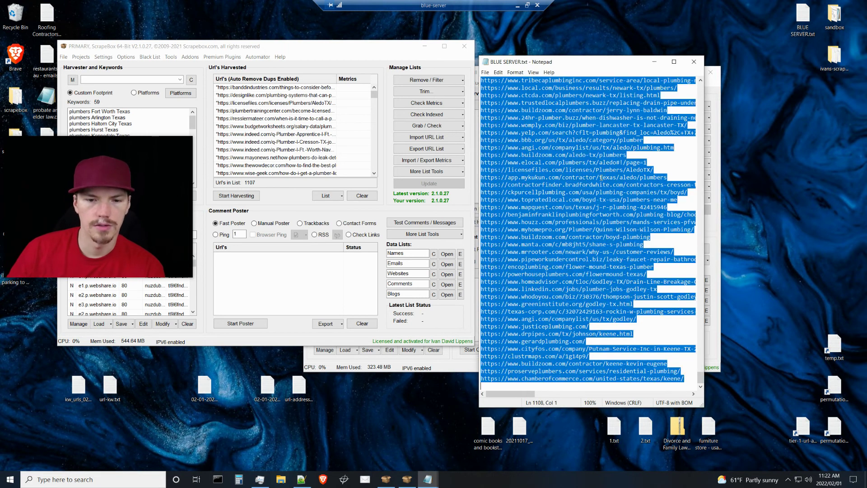
right_click(299, 138)
left_click(328, 143)
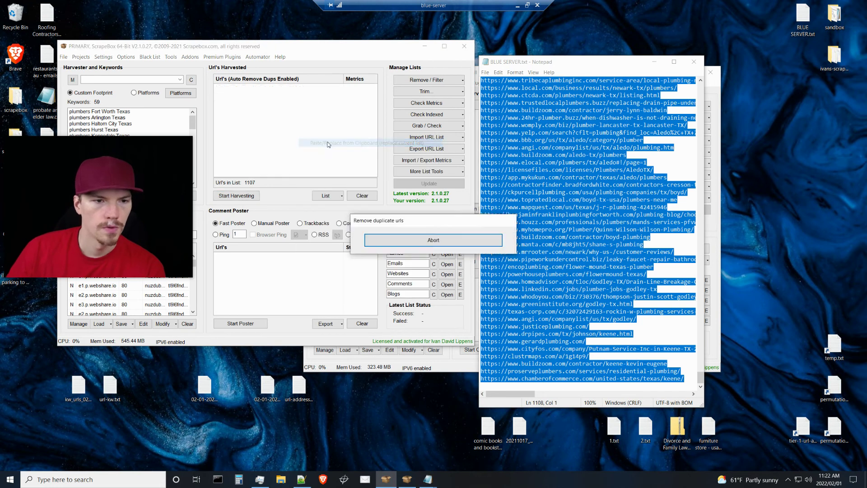
left_click(397, 80)
left_click(397, 91)
left_click(318, 80)
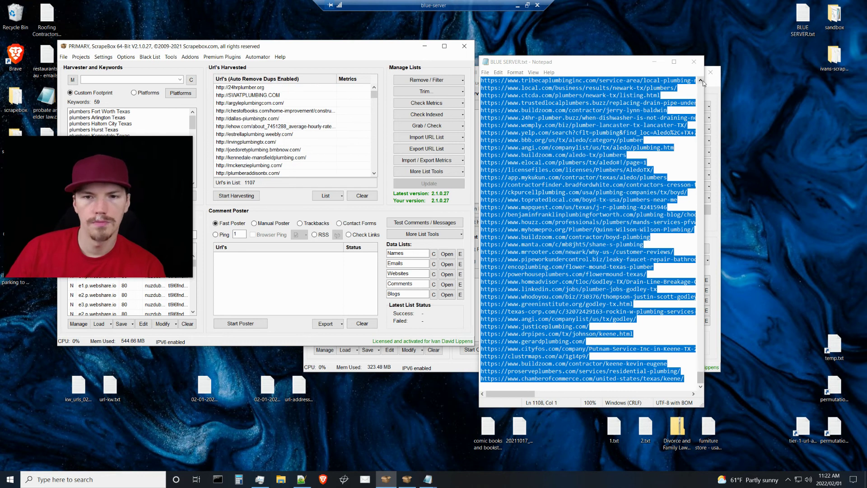
Step: Copy all the sorted URLs from ScrapeBox and paste them over the contents of BLUE SERVER.txt
left_click(652, 149)
right_click(282, 132)
left_click(316, 162)
left_click(672, 156)
key("ctrl+a")
key("ctrl+v")
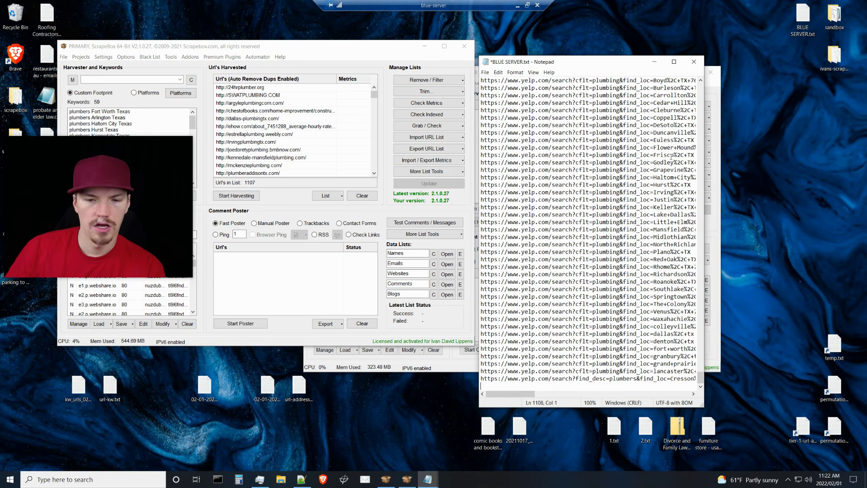
Step: Remove the empty last line from BLUE SERVER.txt, then save and close the file
key("BackSpace")
key("ctrl+s")
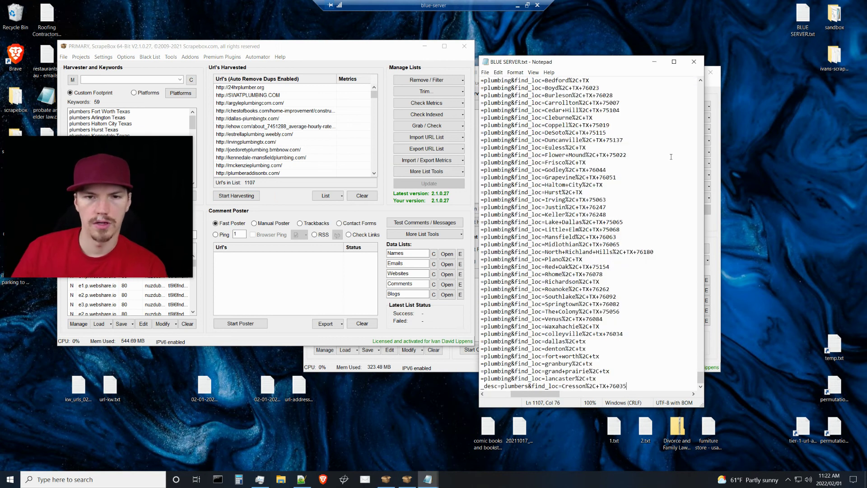
left_click_drag(541, 398, 516, 398)
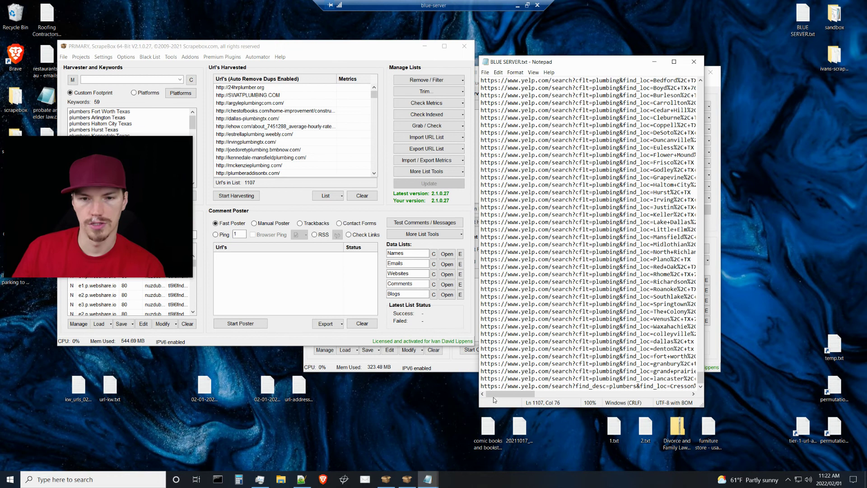
left_click(698, 62)
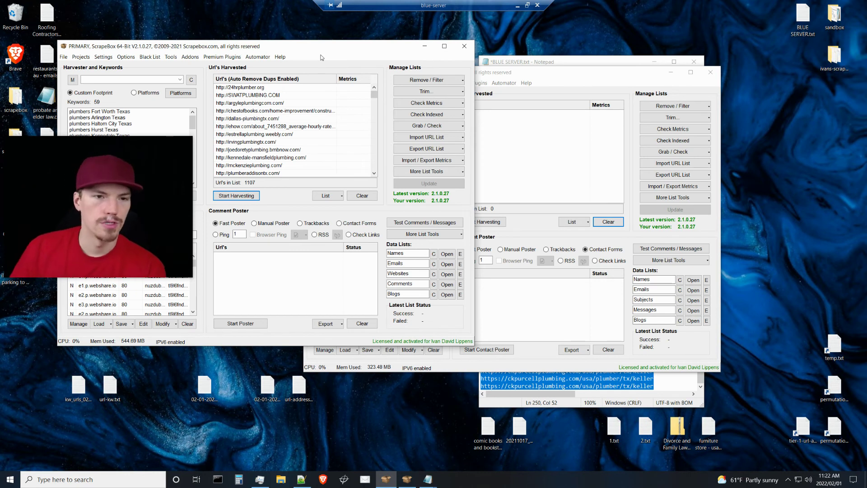
Step: Review the comma-separated keyword and URL pairs in kw_urls_02-01-2022_10-13-30.txt and view ScrapeBox's URL trimming options
double_click(90, 393)
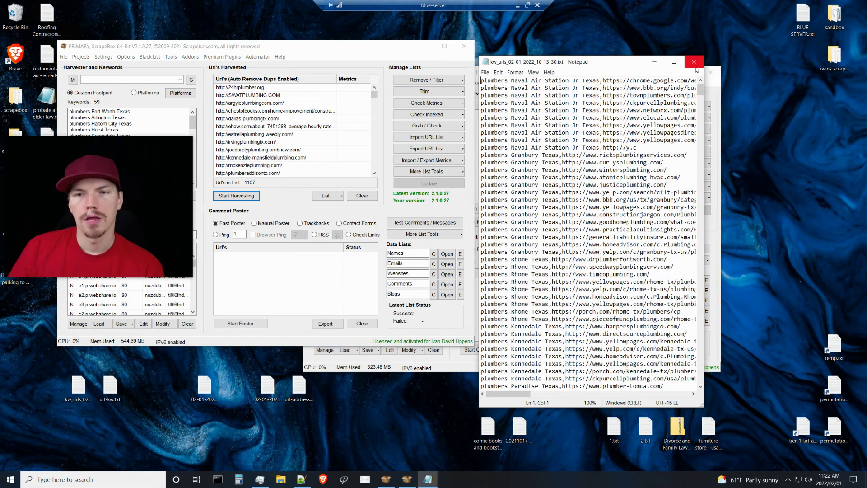
left_click(693, 62)
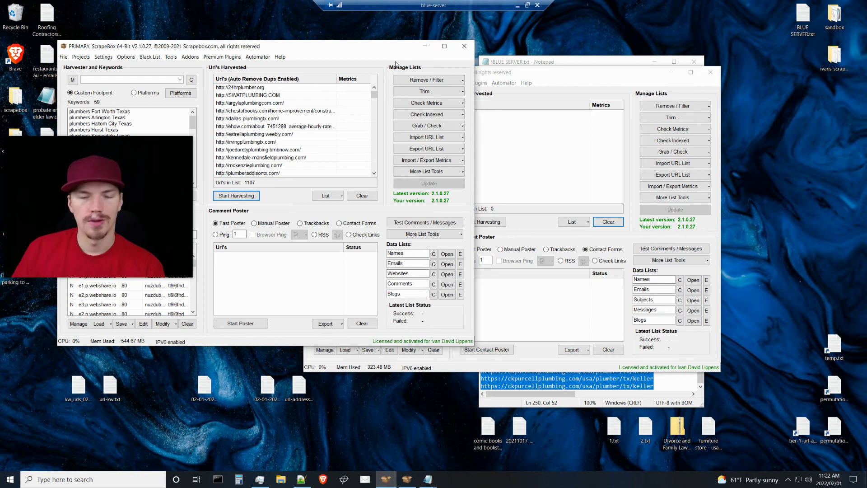
left_click(433, 92)
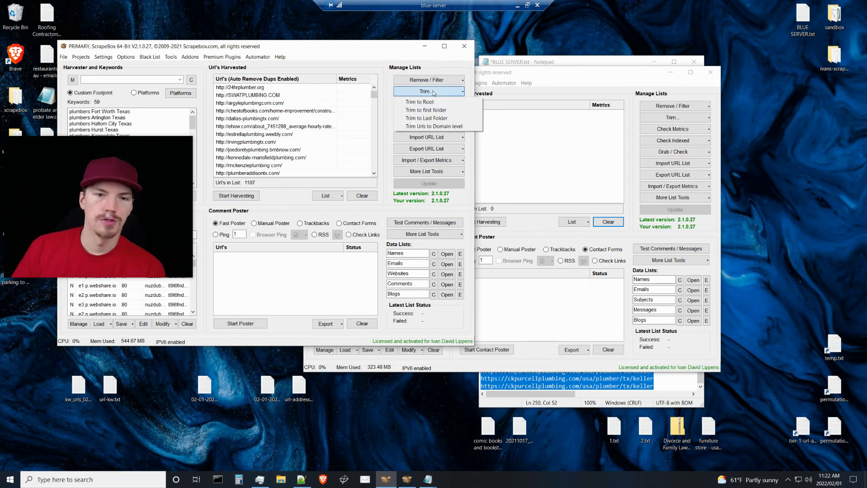
left_click(387, 94)
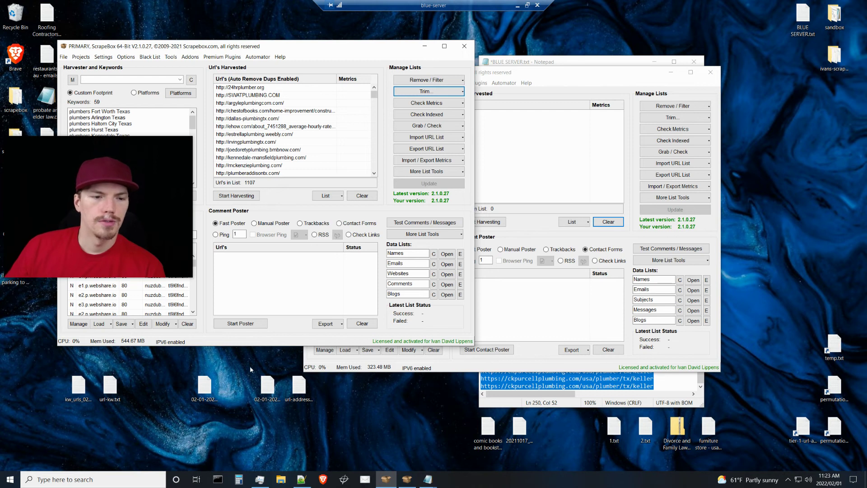
Step: Grab emails in ScrapeBox by crawling all the harvested plumbing URLs
left_click(258, 414)
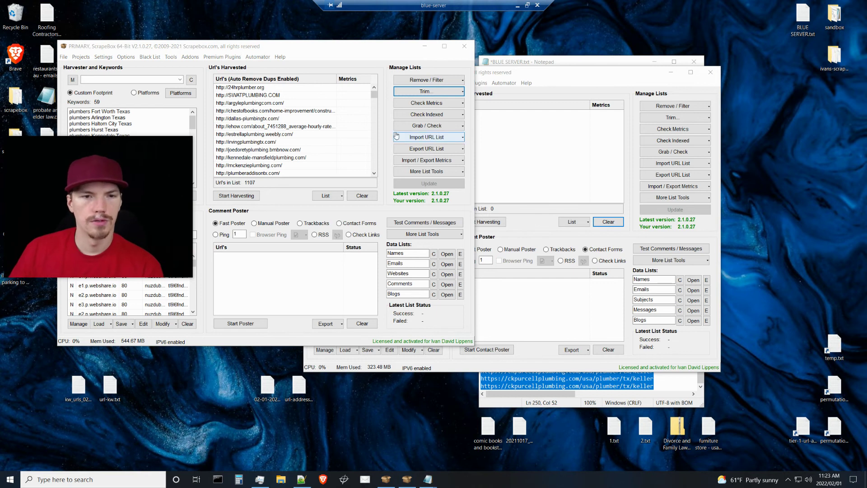
left_click(420, 125)
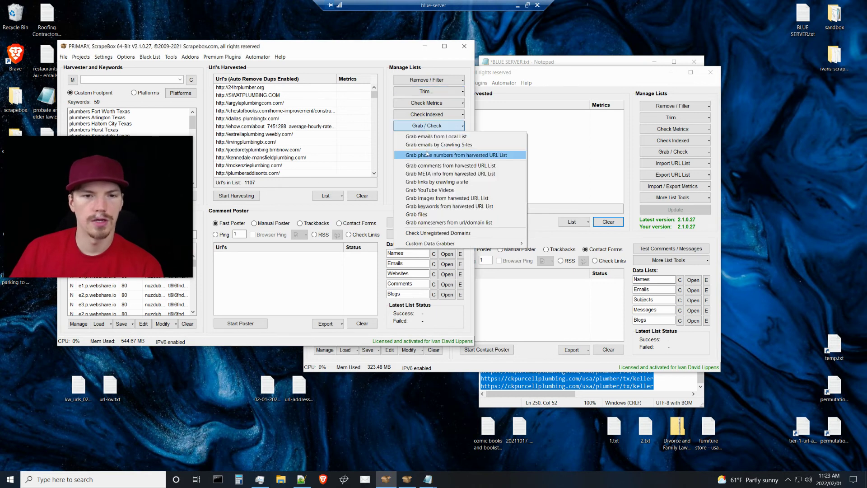
left_click(429, 144)
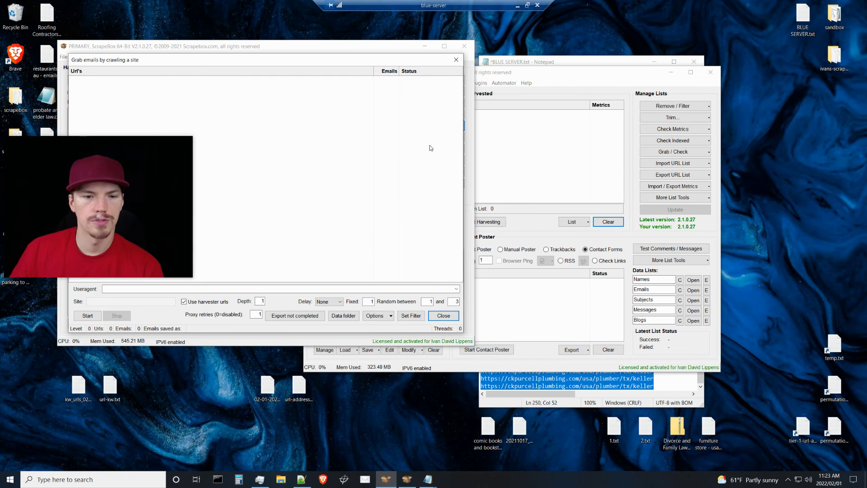
left_click(92, 315)
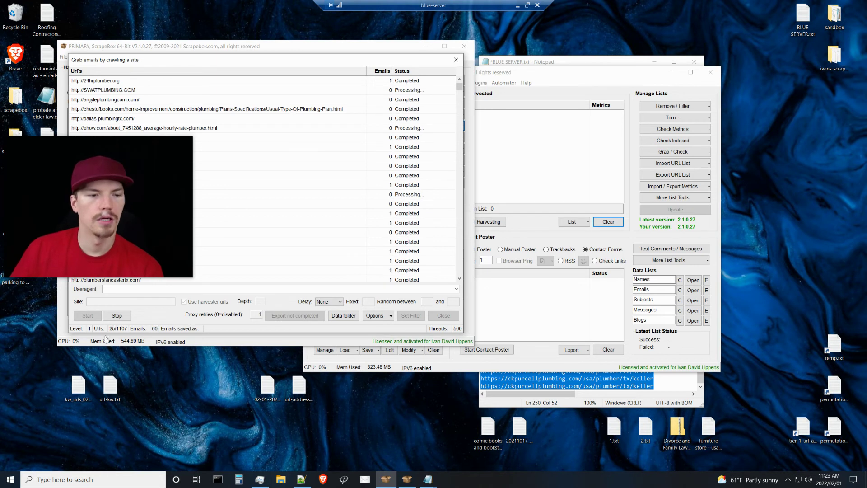
left_click(528, 6)
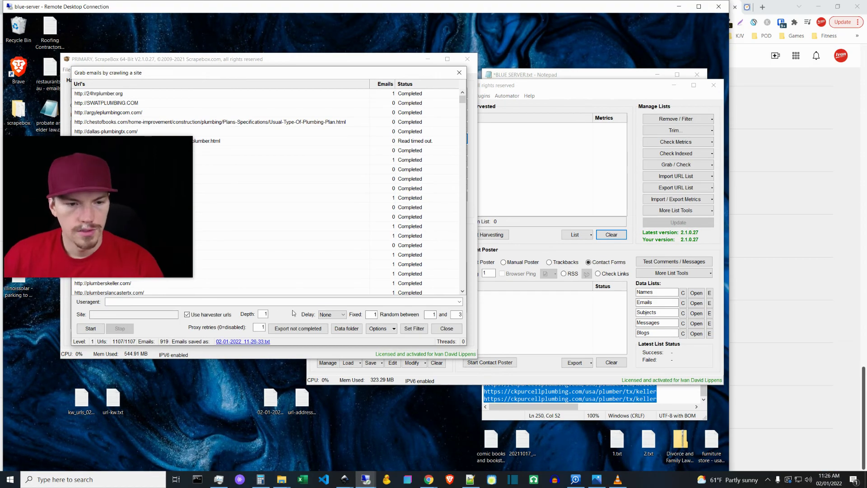
Step: Move 02-01-2022_11-26-33.txt from the Grabbed Emails folder to the desktop and delete the remaining file in that folder
left_click(347, 329)
left_click_drag(285, 129, 195, 398)
left_click(311, 118)
key("Delete")
left_click_drag(648, 66, 547, 68)
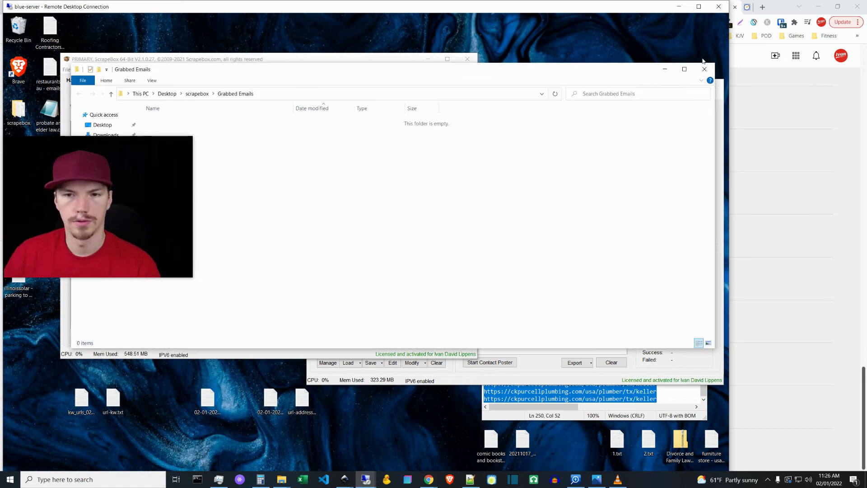
left_click(704, 67)
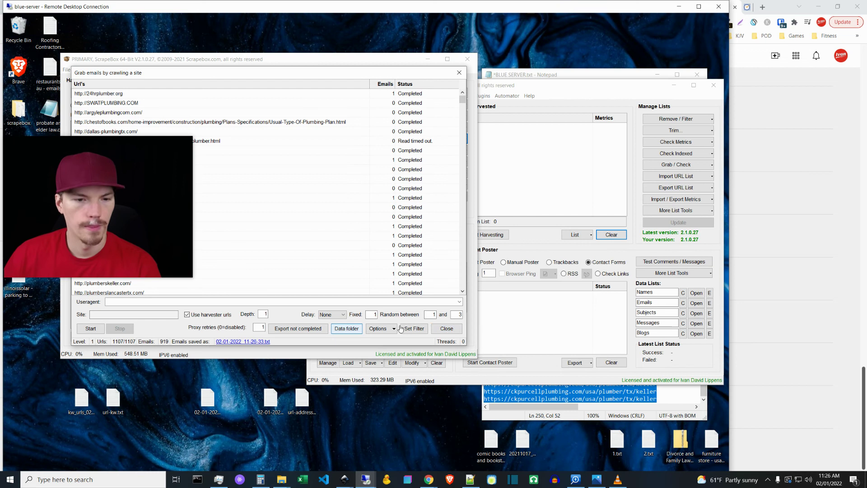
left_click(445, 328)
Step: Rename 02-01-2022_11-26-33.txt on the desktop as url-email.txt
left_click(214, 419)
left_click(214, 419)
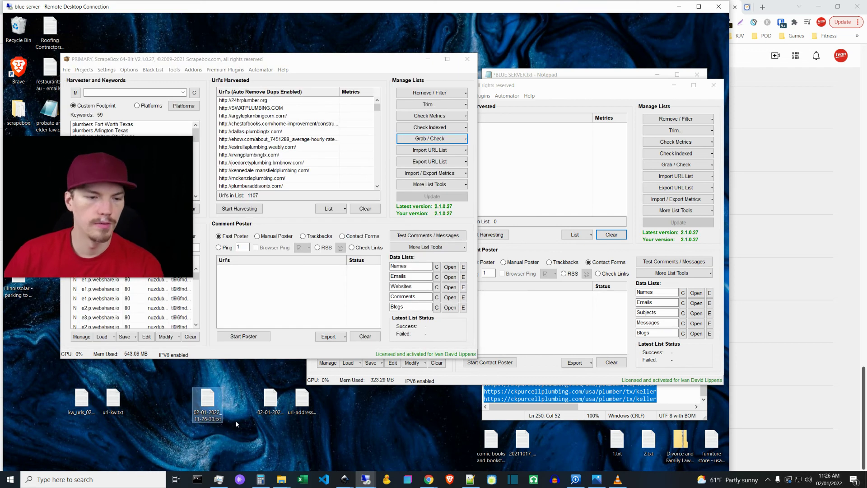
type("url")
type("-ema")
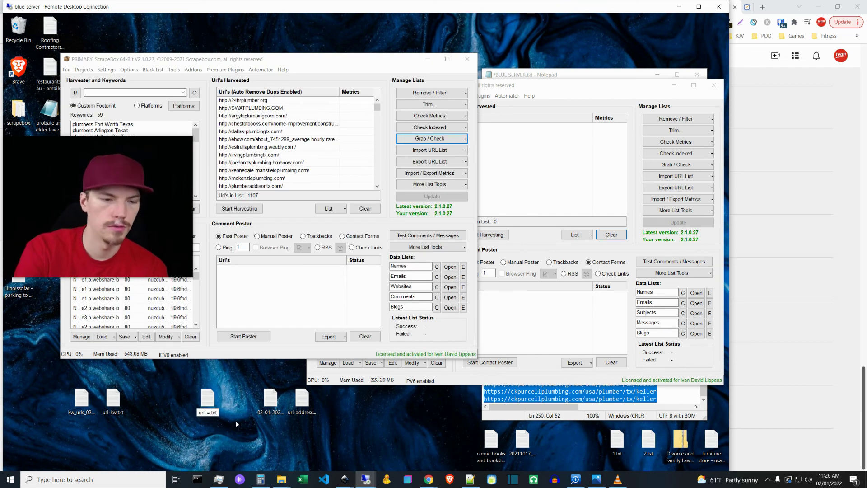
type("il")
key("Return")
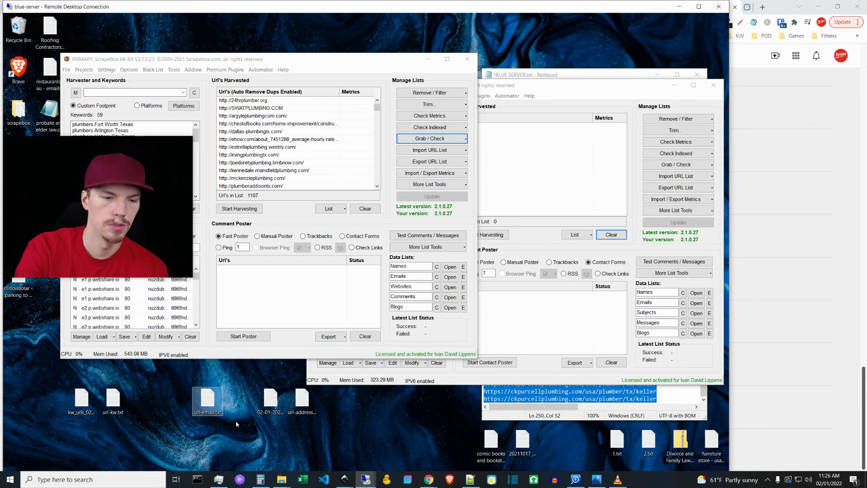
left_click(236, 424)
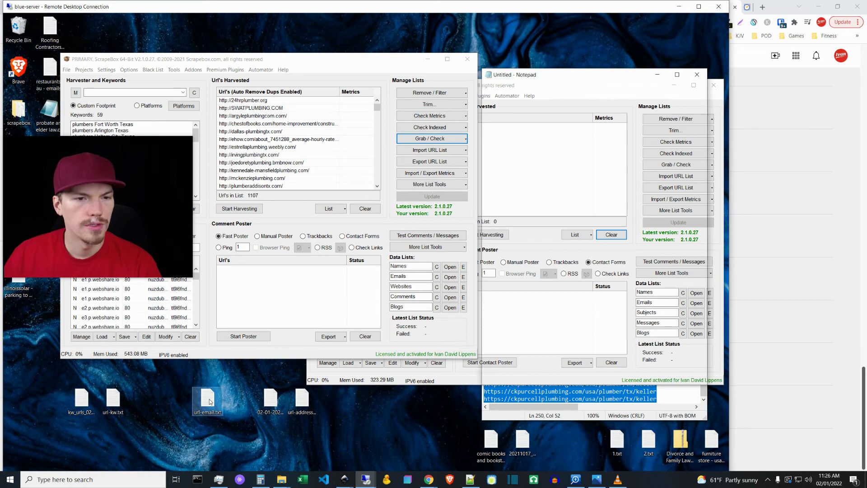
Step: Open url-email.txt, examine its pipe-separated email and URL pairs, and close the file
double_click(209, 400)
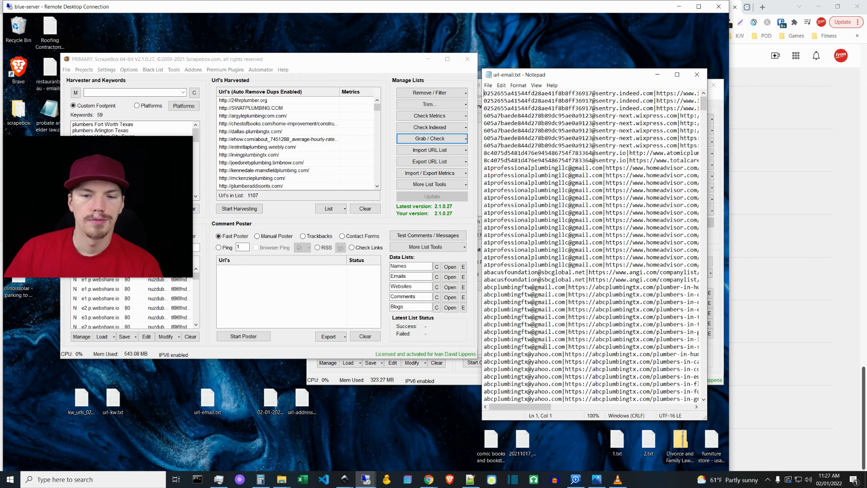
left_click_drag(542, 406, 554, 420)
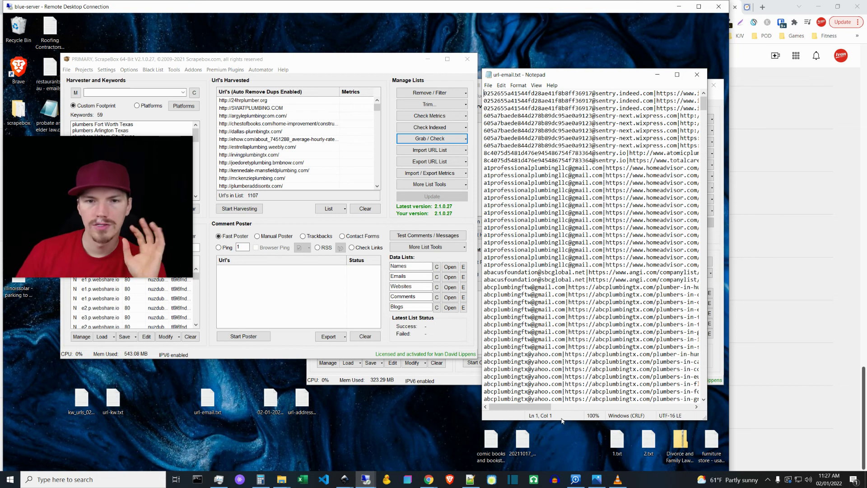
left_click(698, 6)
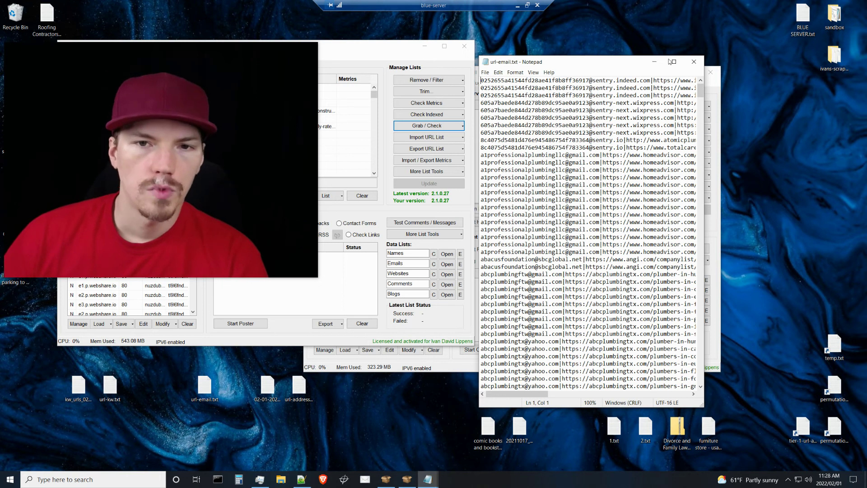
left_click(694, 62)
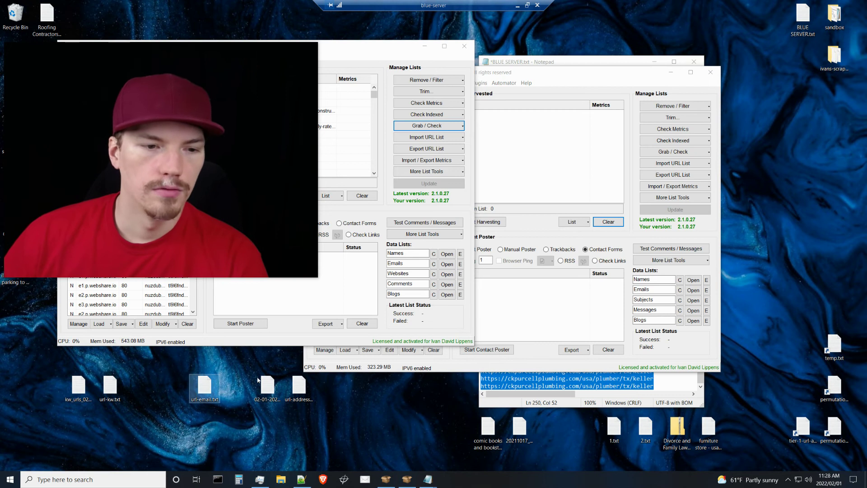
Step: Copy url-email.txt from the remote desktop into the local #sandbox folder
left_click(517, 5)
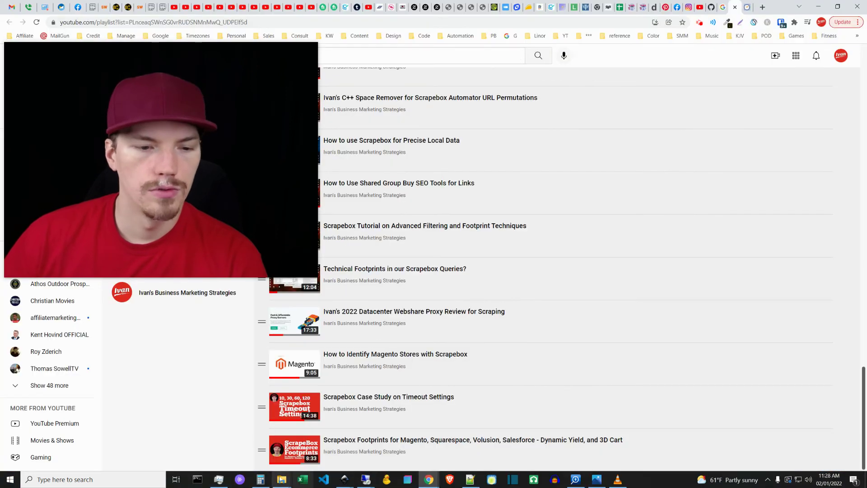
mouse_move(281, 479)
left_click(348, 445)
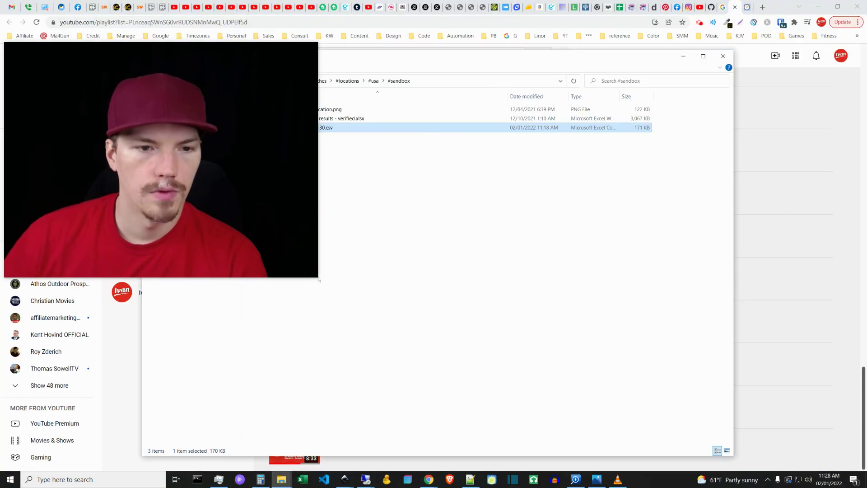
key("ctrl+v")
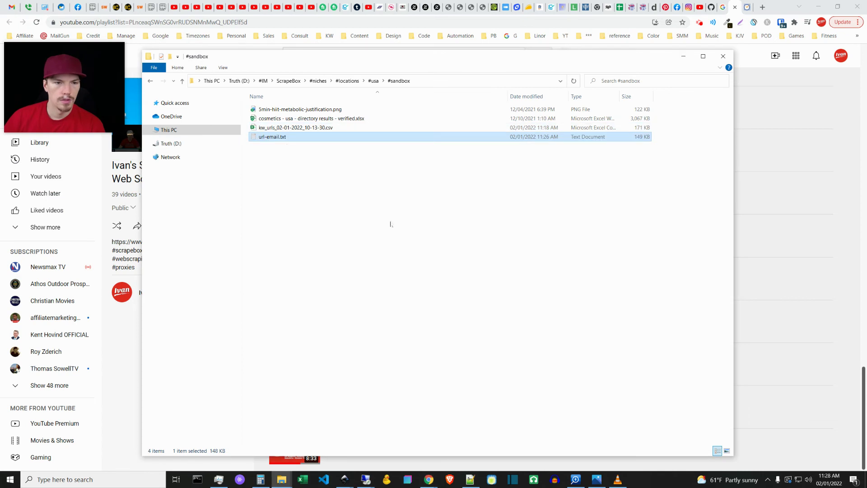
Step: Change the extension of url-email.txt to .csv and check how the file opens in Excel
left_click(281, 137)
type("csv")
key("Return")
key("Return")
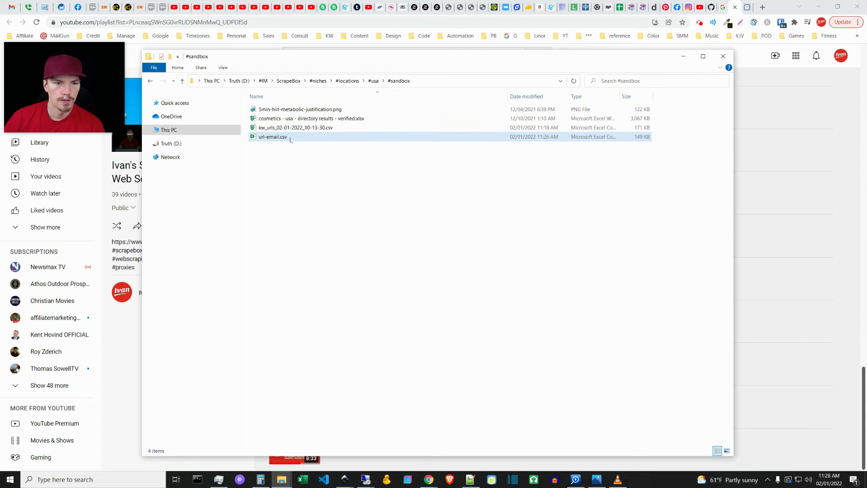
double_click(294, 138)
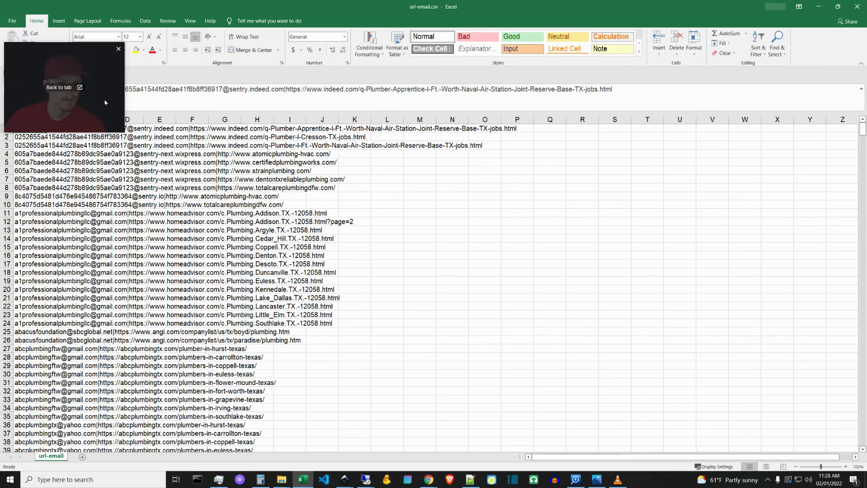
left_click(857, 7)
Step: Open url-email.csv in Notepad, replace every "|" with a comma, and save and close the file
right_click(273, 140)
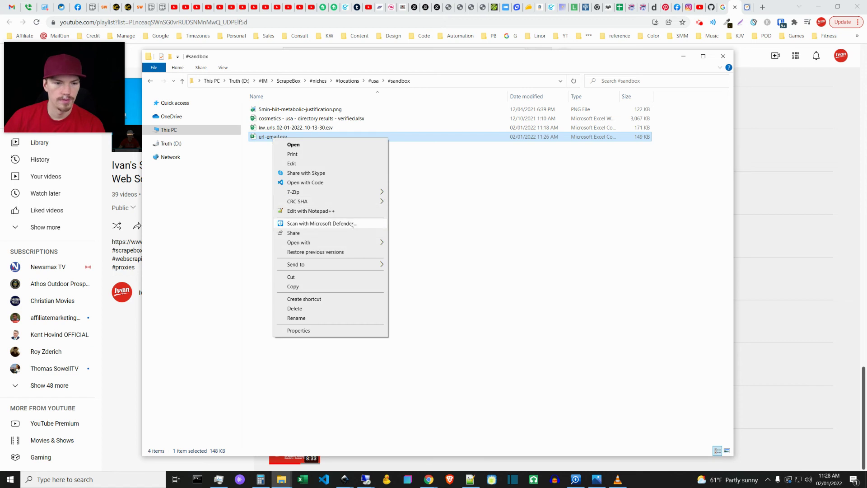
mouse_move(356, 244)
left_click(410, 253)
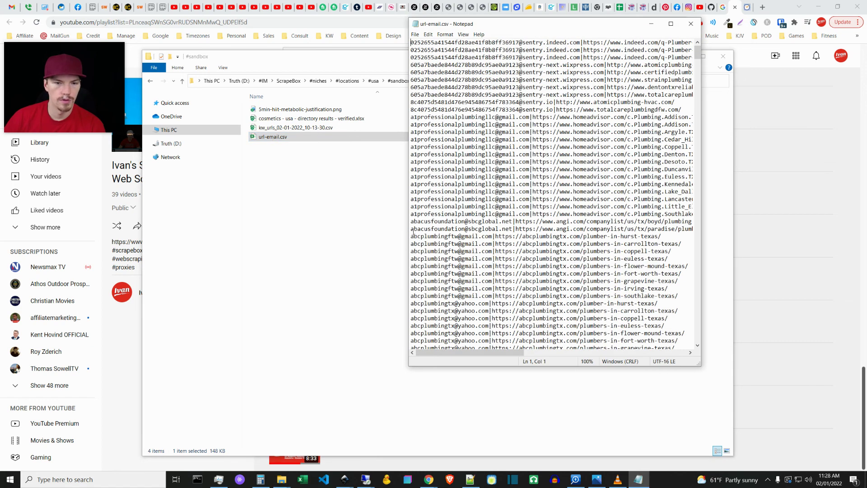
key("ctrl+h")
key("Tab")
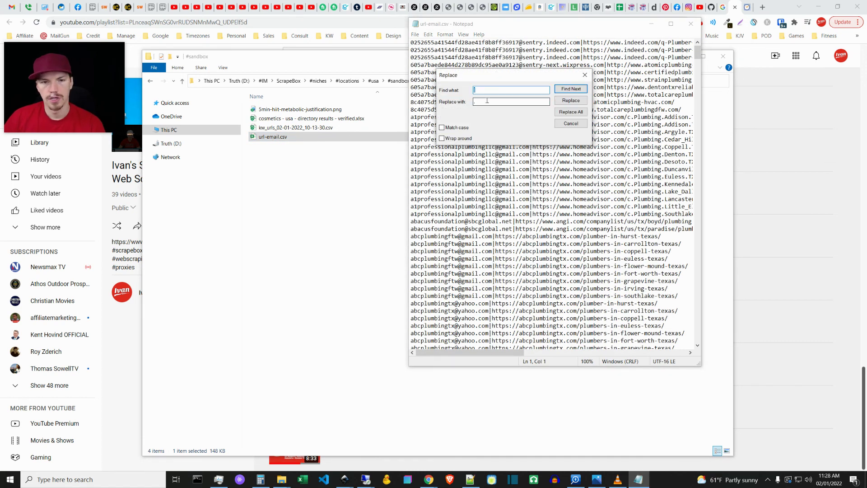
type(",")
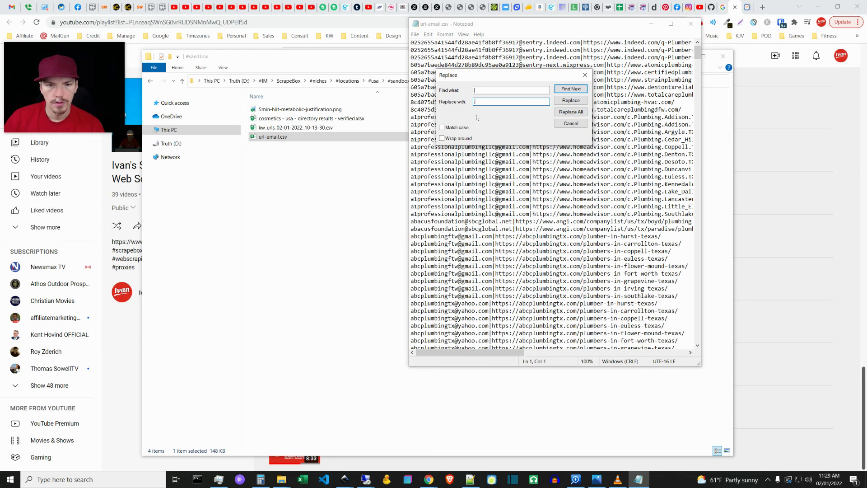
left_click(571, 112)
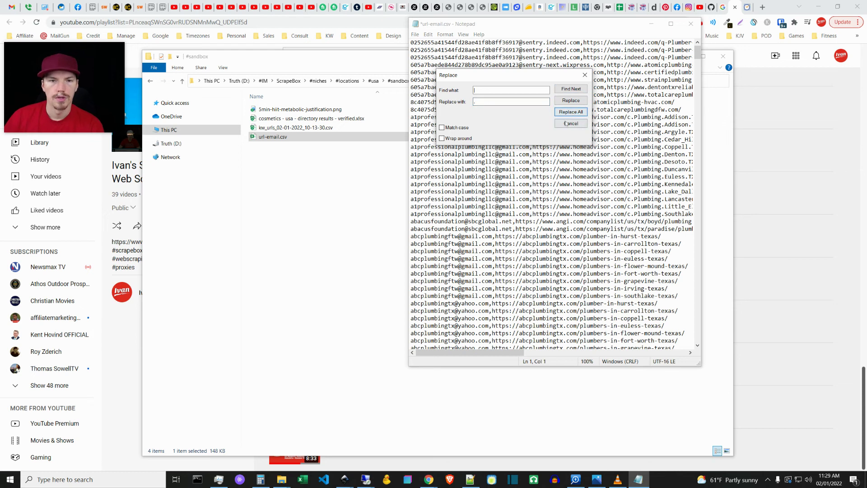
left_click(567, 122)
left_click(691, 24)
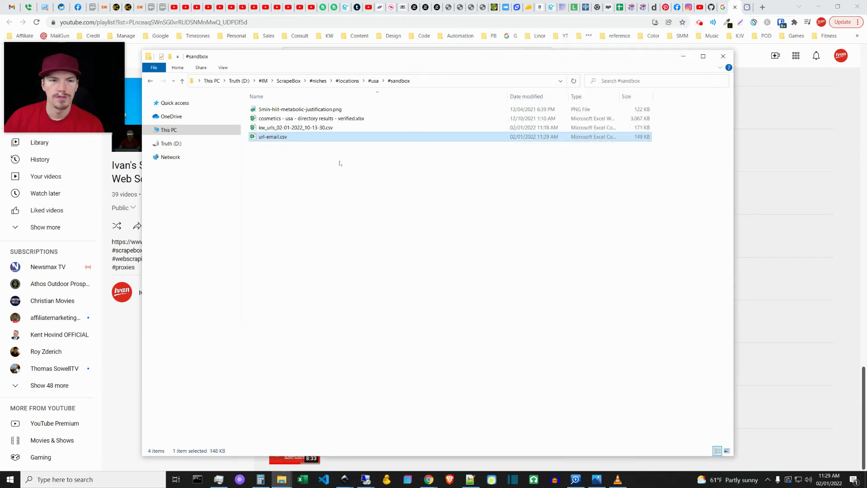
Step: Open url-email.csv in Excel and split column A into email and URL columns using the comma as delimiter
double_click(277, 137)
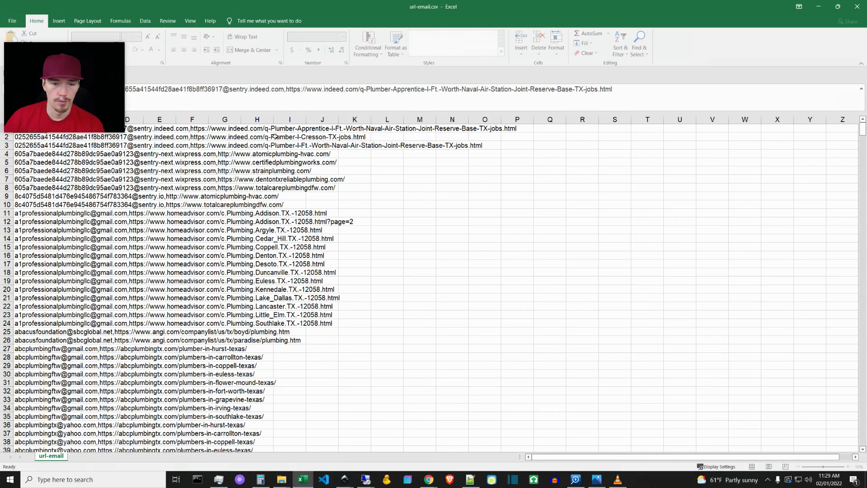
mouse_move(100, 117)
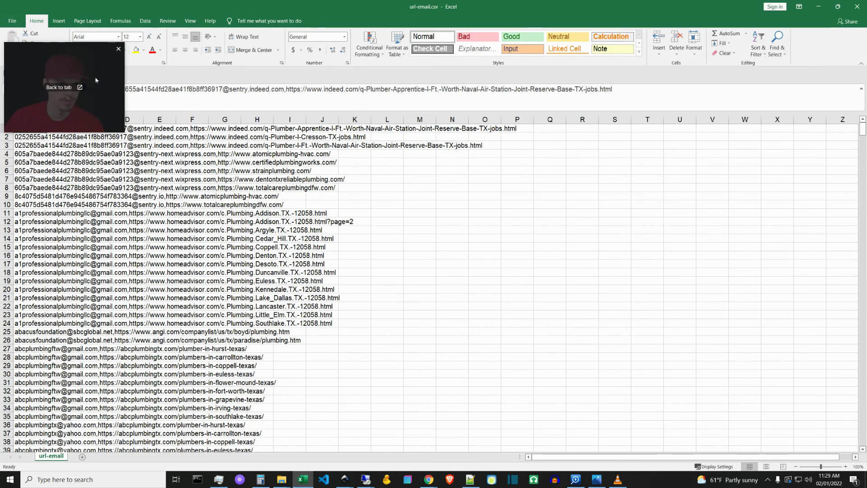
left_click_drag(95, 92, 100, 222)
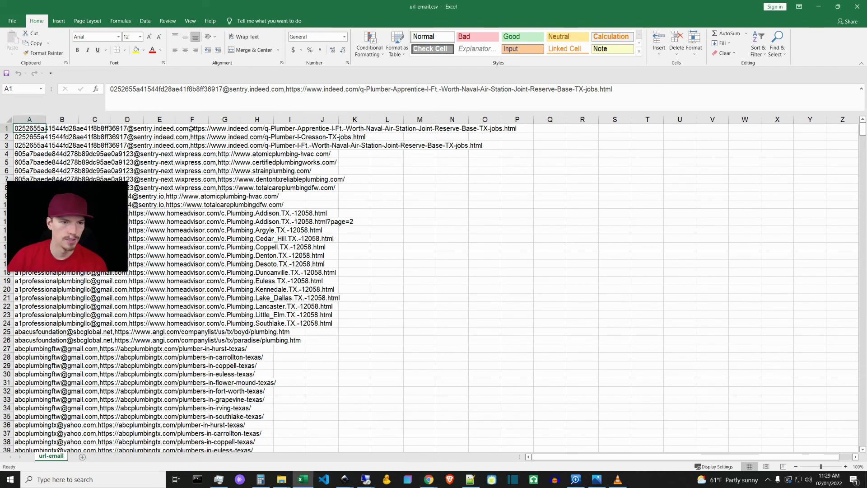
left_click(30, 120)
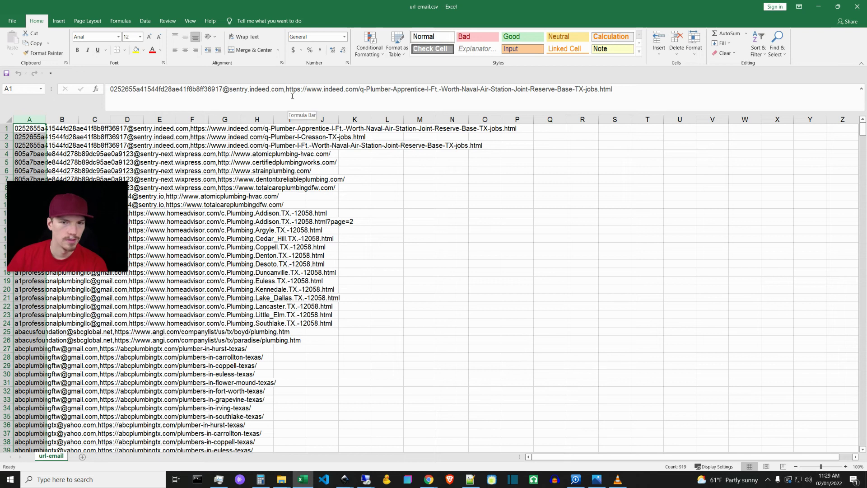
left_click(145, 20)
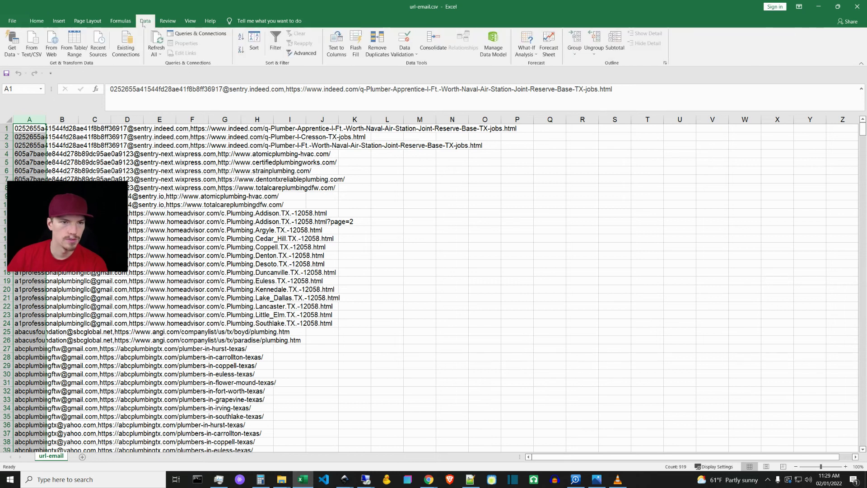
left_click(337, 47)
left_click(489, 312)
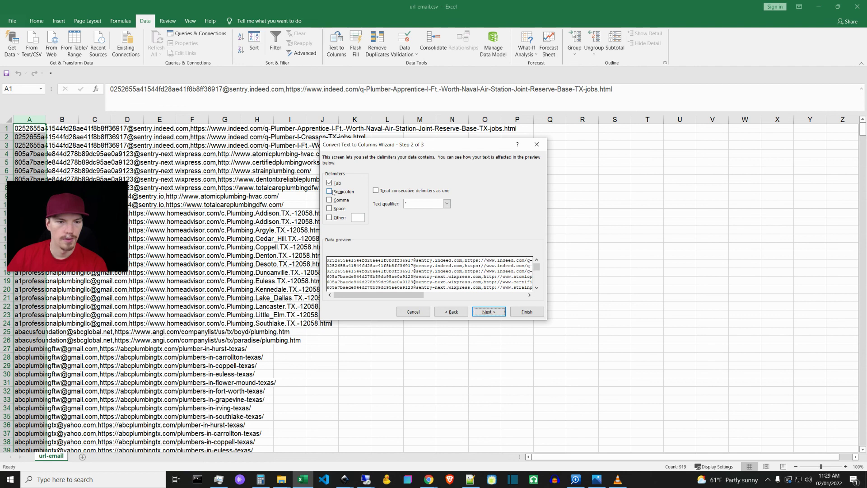
left_click(329, 199)
left_click(526, 311)
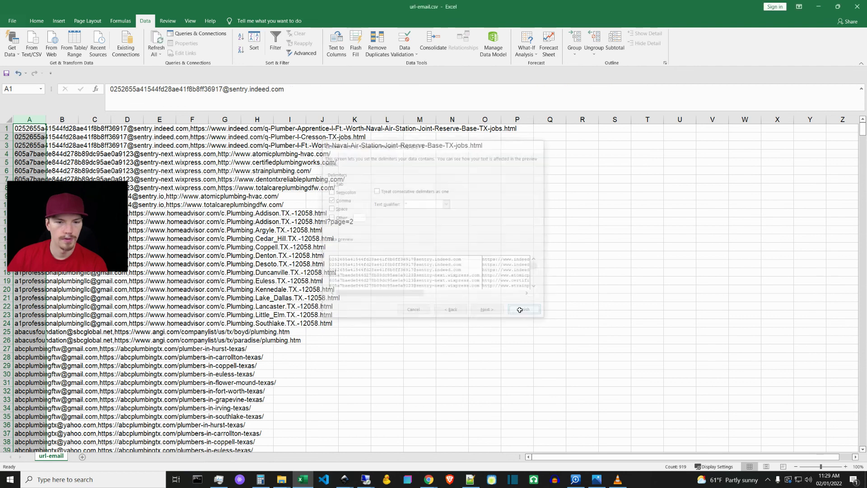
Step: Widen all columns of the url-email sheet to about the length of the email addresses
left_click(9, 119)
left_click_drag(47, 119, 187, 128)
left_click(176, 214)
left_click_drag(90, 284, 89, 284)
left_click(182, 215)
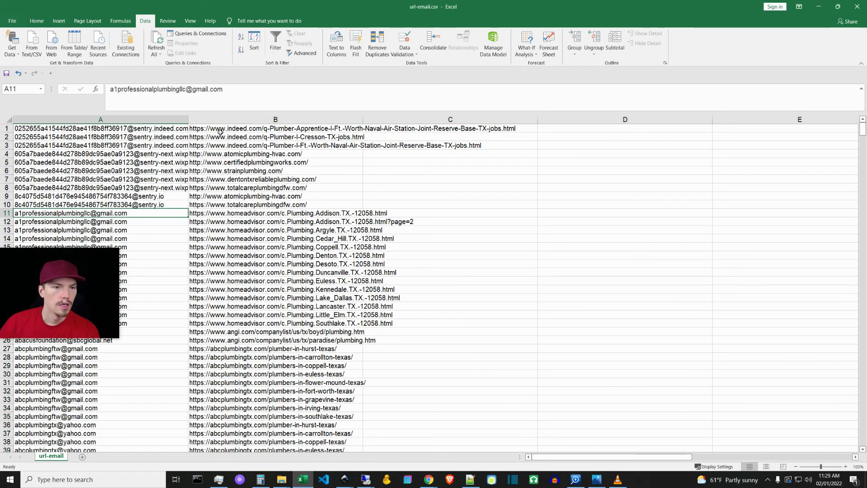
left_click(8, 119)
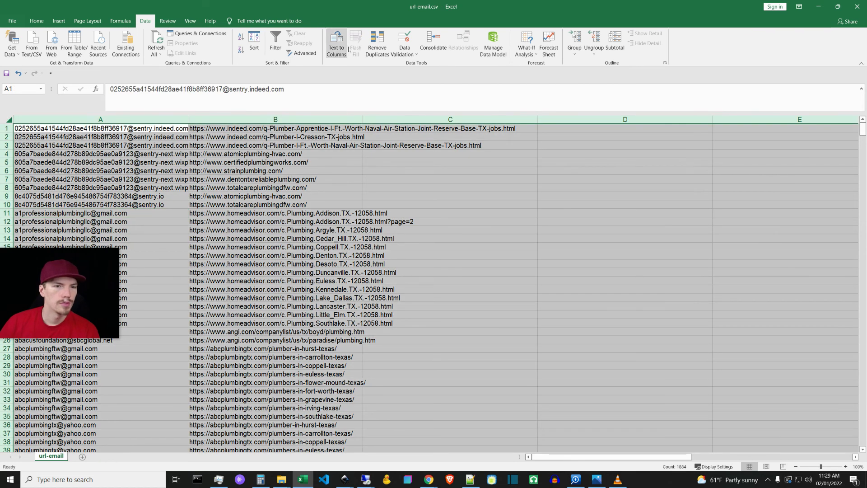
left_click(377, 43)
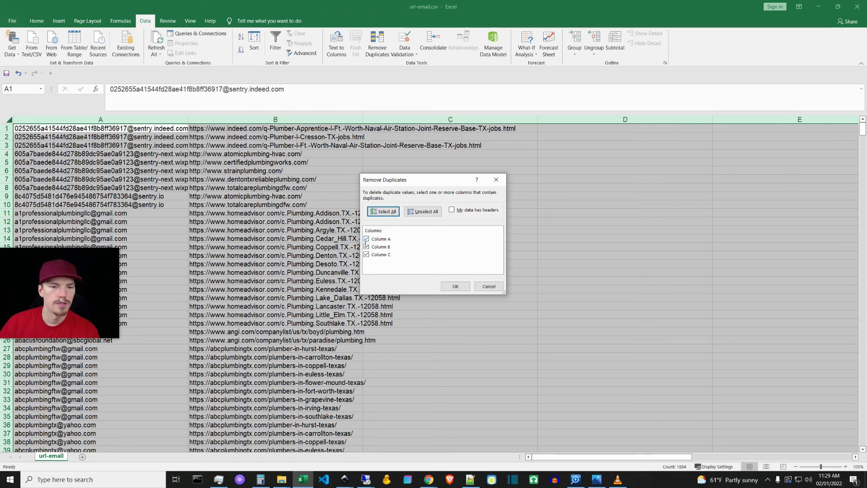
left_click(412, 212)
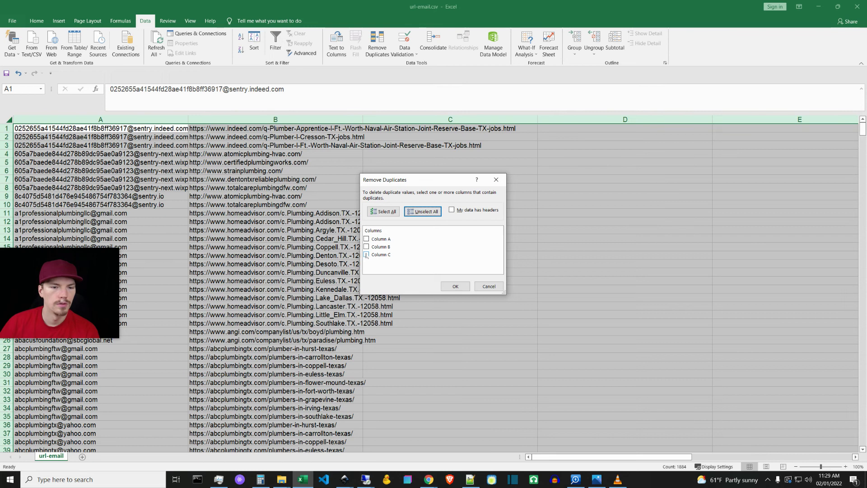
left_click(489, 286)
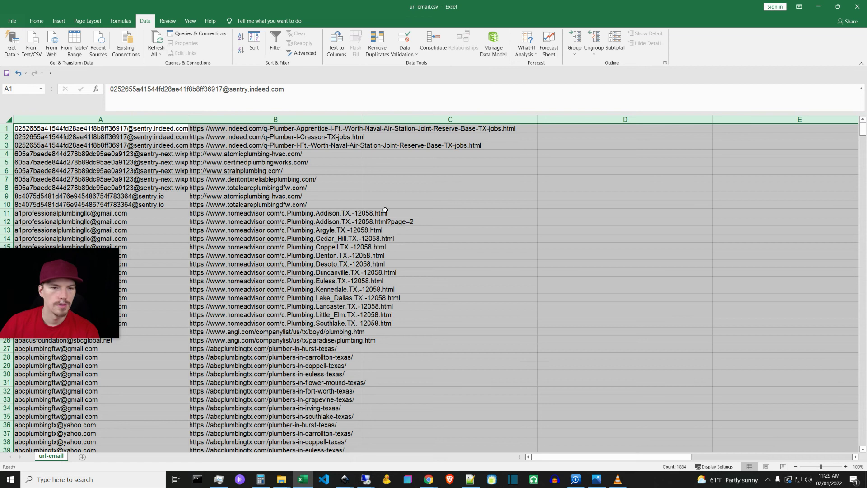
Step: Check column C of the url-email sheet for stray data and close the workbook without saving its changes
left_click(519, 128)
left_click(450, 120)
left_click_drag(862, 130, 838, 89)
left_click(858, 6)
left_click(433, 249)
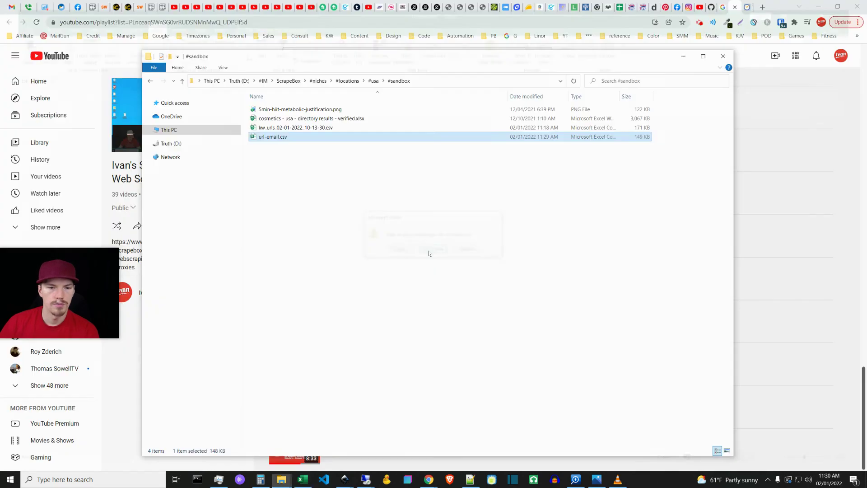
Step: Reopen url-email.csv in Excel to check its contents, close it, and delete the file from the #sandbox folder
left_click(441, 230)
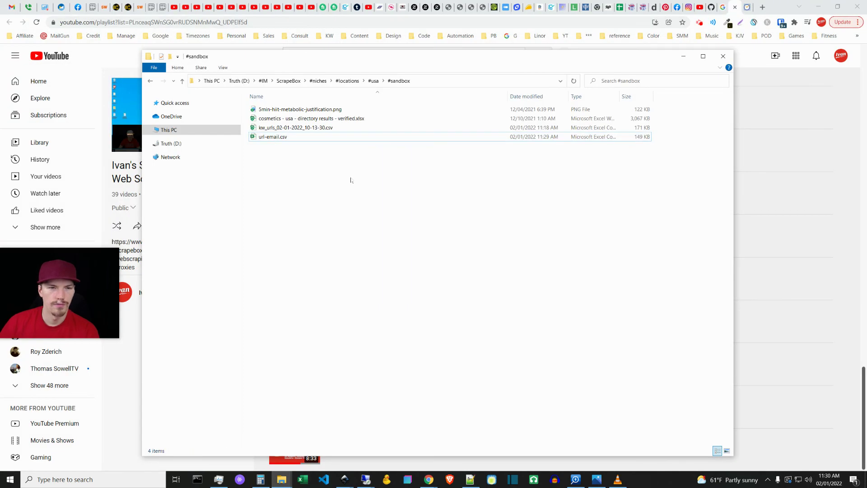
double_click(284, 138)
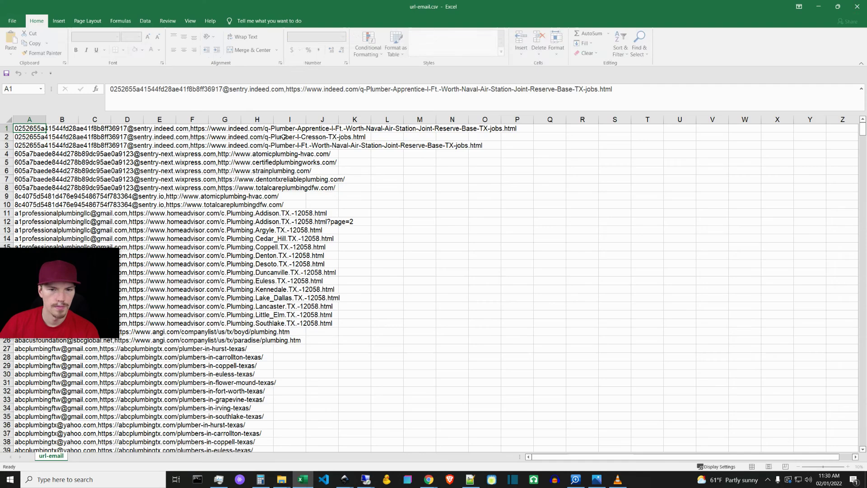
left_click(819, 7)
double_click(267, 140)
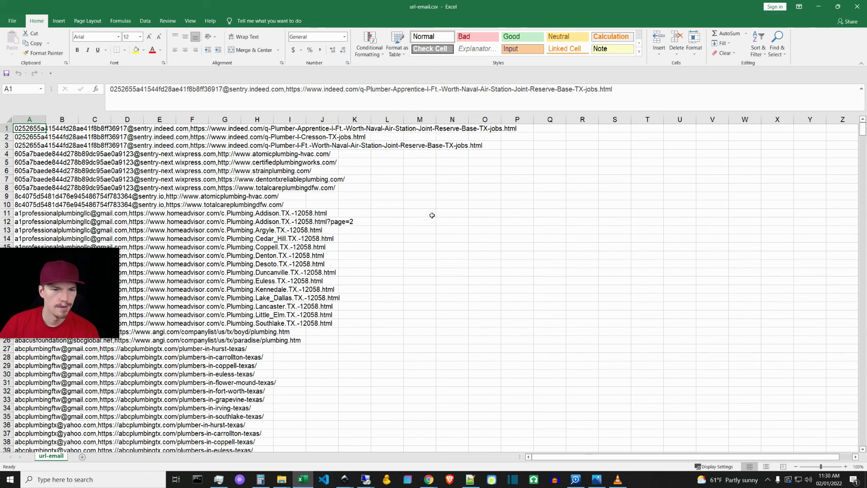
left_click(857, 7)
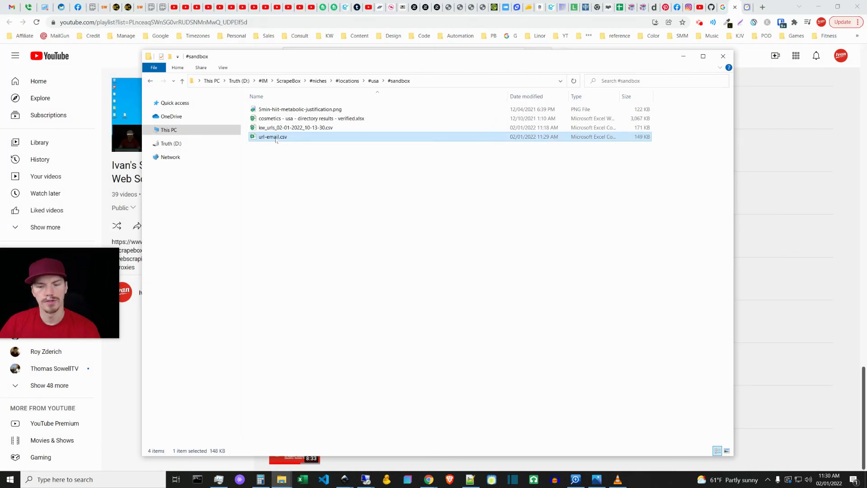
key("Delete")
Step: Switch to the blue-server remote desktop and inspect the email and URL lines of the original url-email.txt in Notepad
left_click(366, 480)
left_click(360, 444)
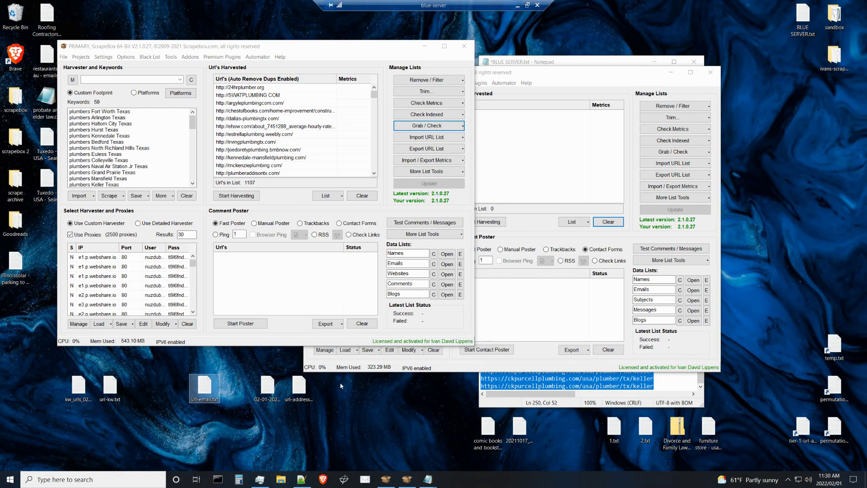
double_click(204, 390)
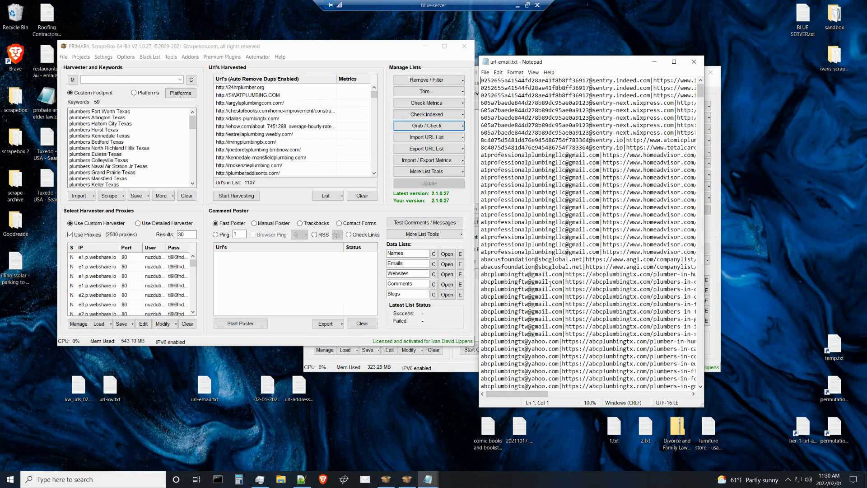
left_click_drag(539, 396, 590, 401)
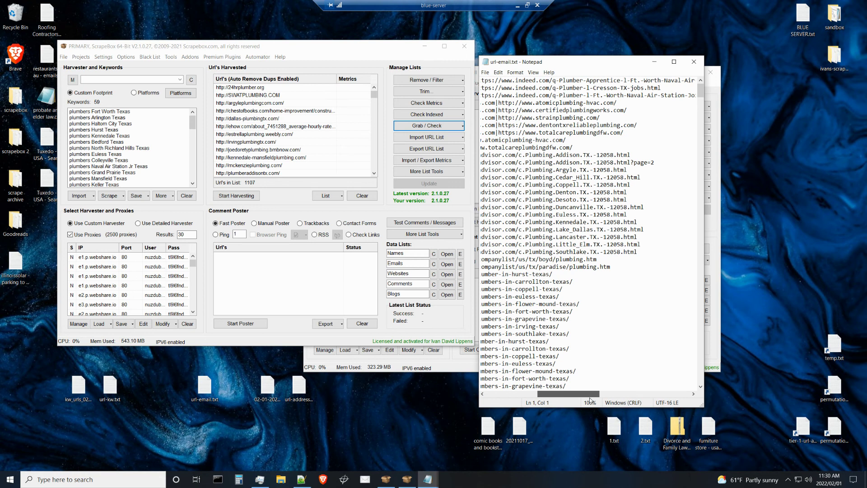
left_click_drag(590, 400, 539, 402)
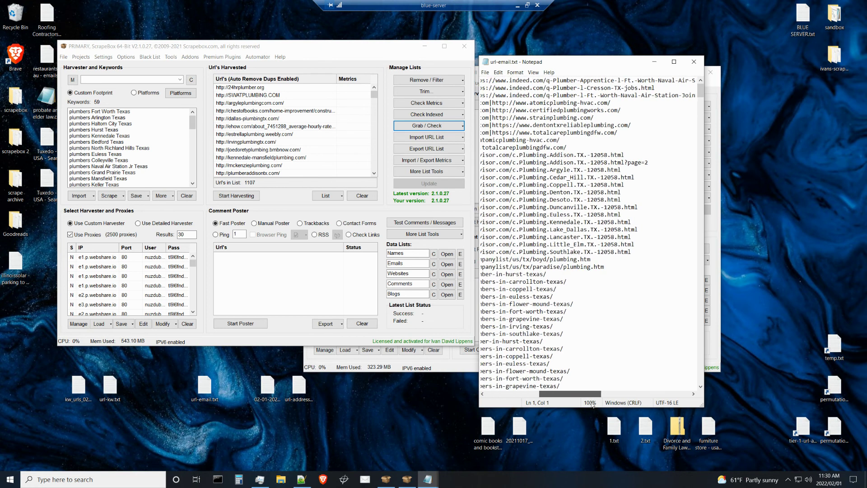
left_click(695, 65)
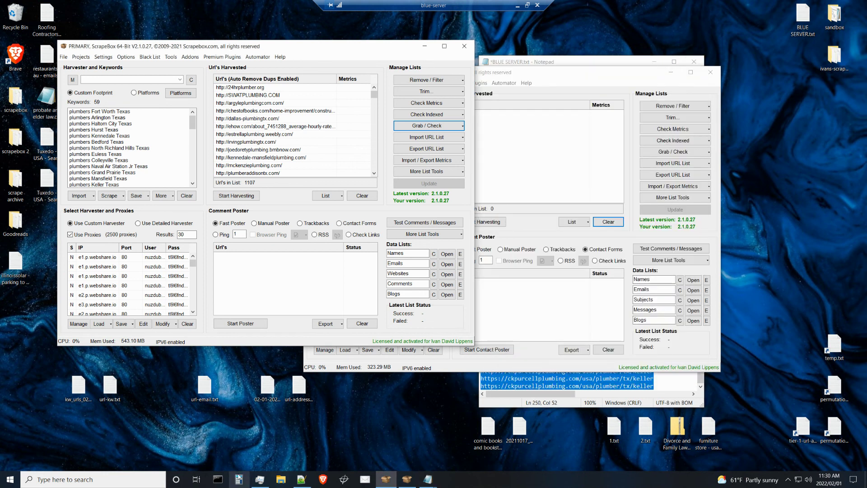
Step: Paste a fresh copy of url-email.txt into the local #sandbox folder and change its extension to .csv
left_click(519, 6)
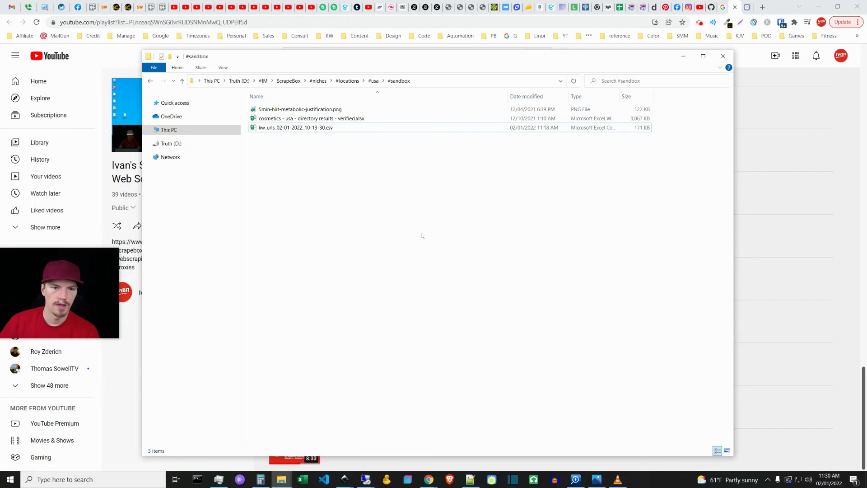
key("ctrl+v")
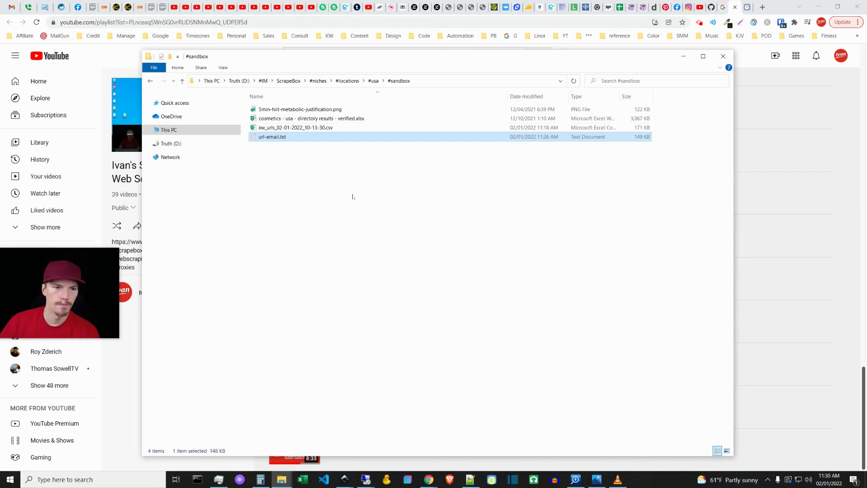
left_click(281, 138)
left_click_drag(281, 137, 310, 143)
type("csv")
key("Return")
key("Return")
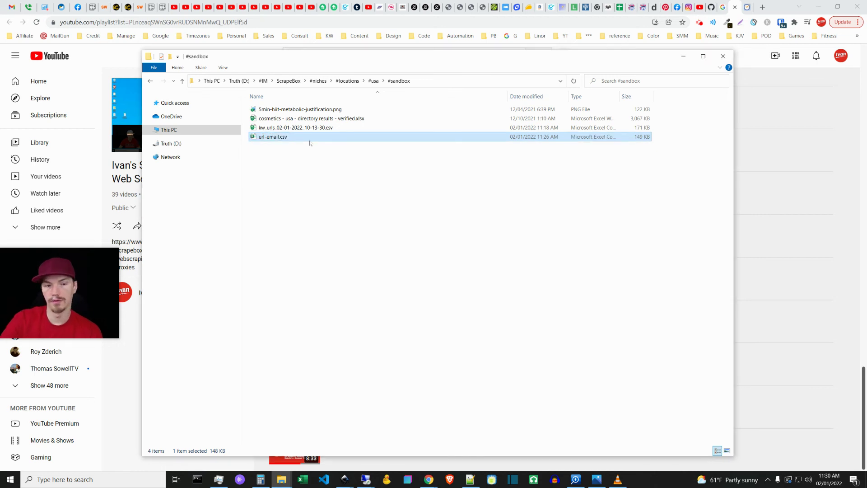
Step: Open url-email.csv in Excel and split column A into email and URL columns using "|" as the custom delimiter
double_click(292, 137)
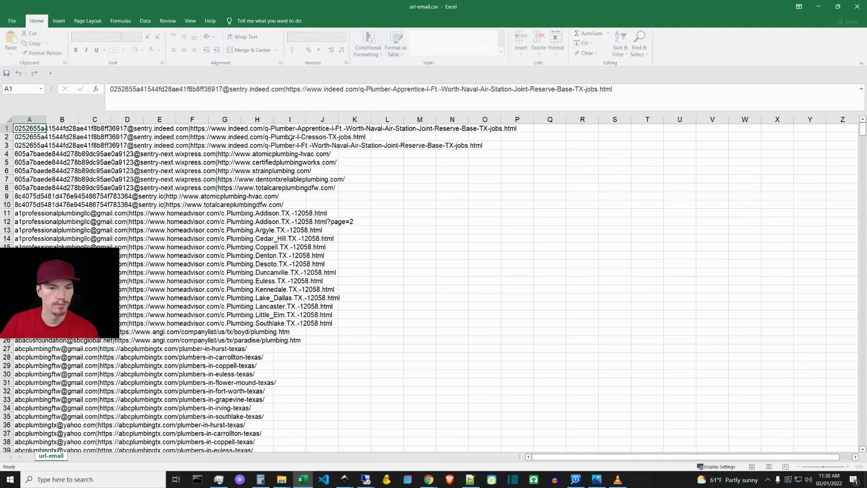
left_click(29, 118)
left_click(145, 21)
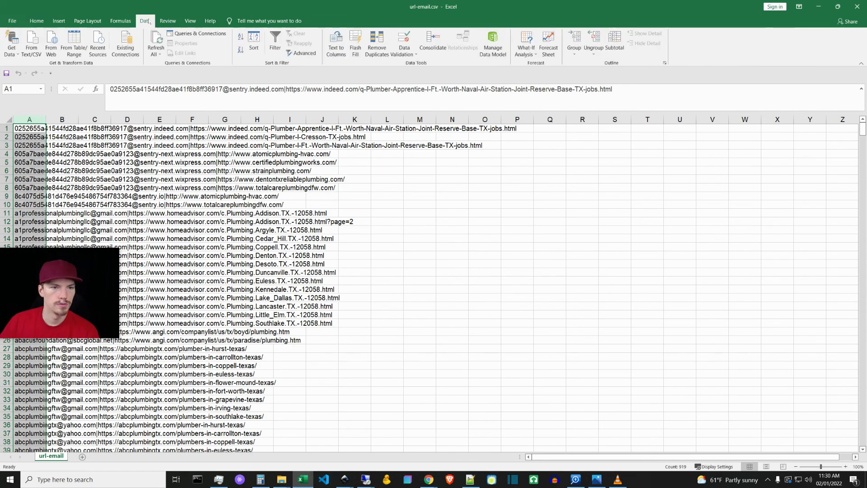
left_click(335, 47)
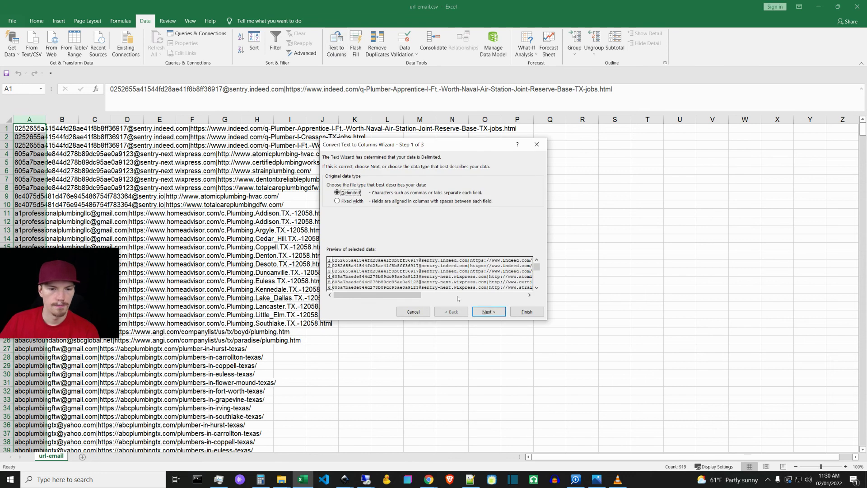
key("Return")
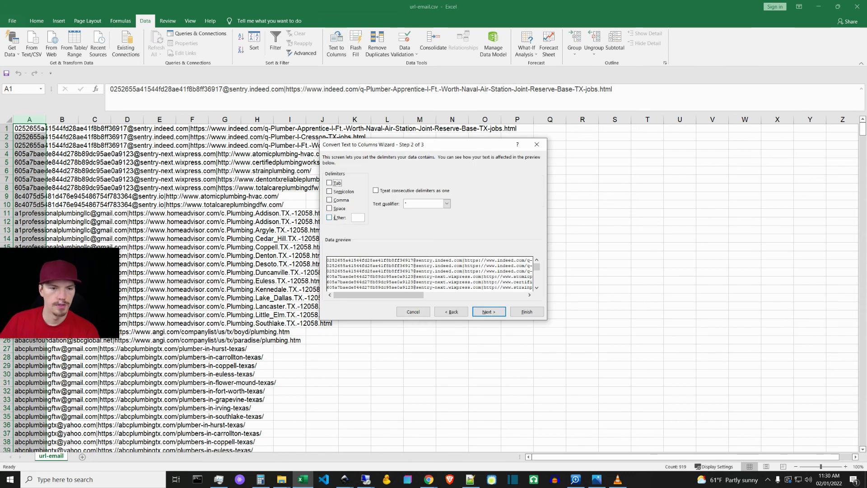
type("|")
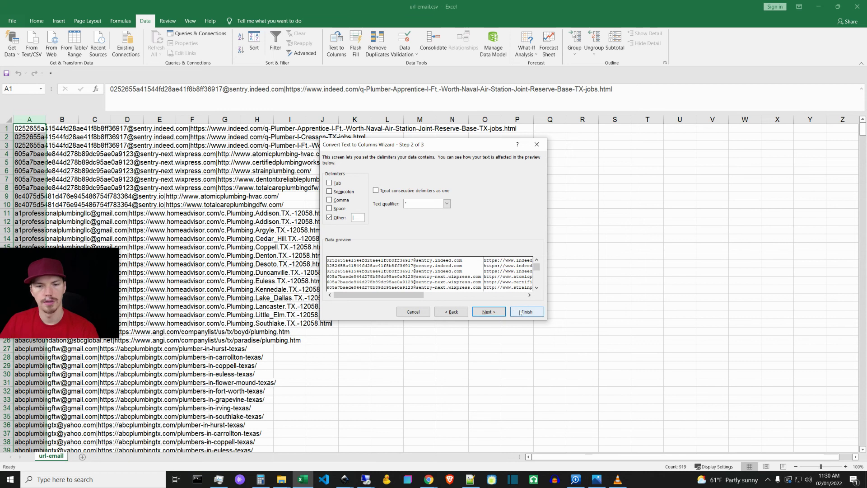
left_click(527, 312)
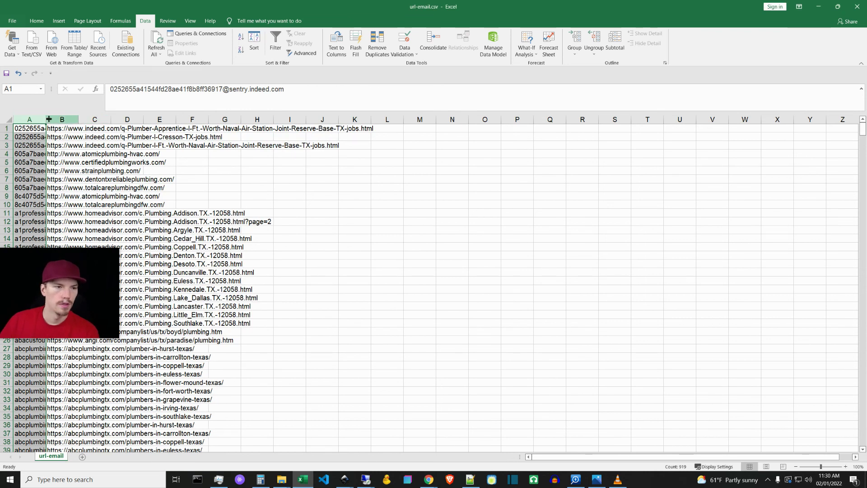
Step: Remove duplicate rows from the whole sheet based on the URLs in column B only
key("ctrl+a")
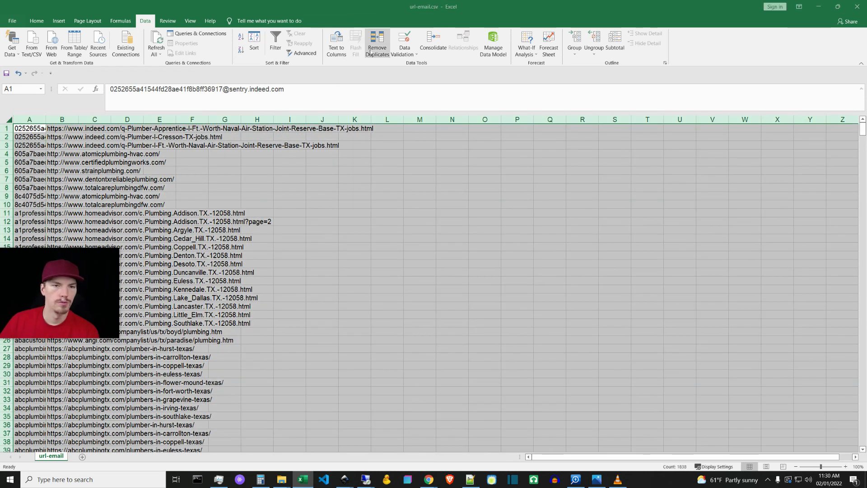
left_click(377, 46)
left_click(423, 211)
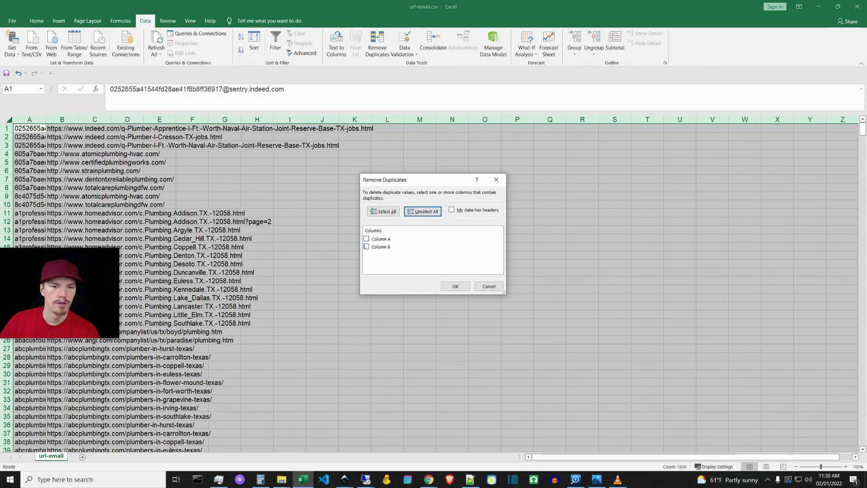
left_click(366, 247)
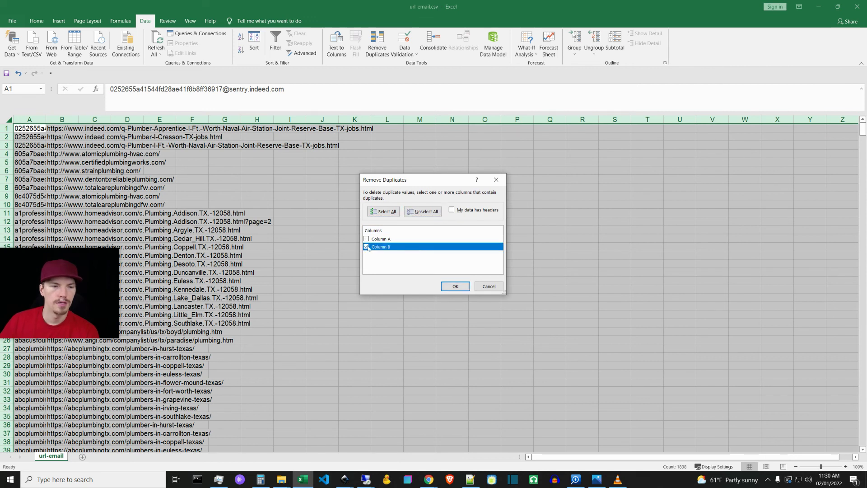
left_click(458, 287)
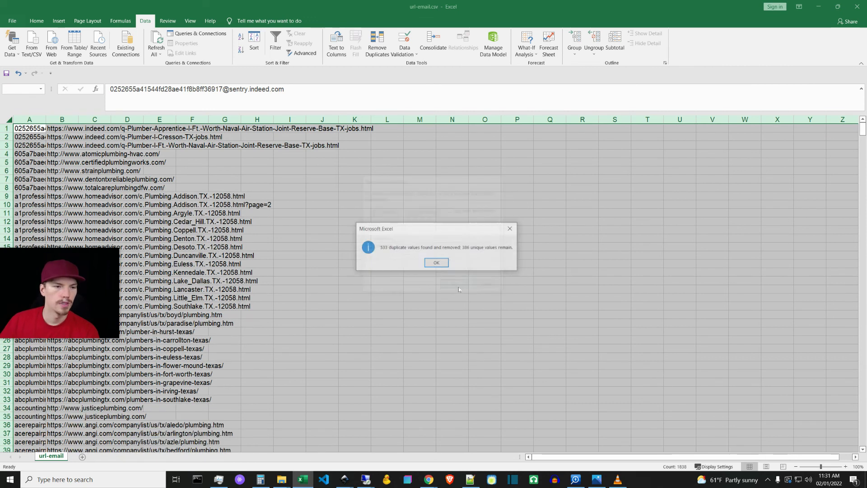
left_click(431, 261)
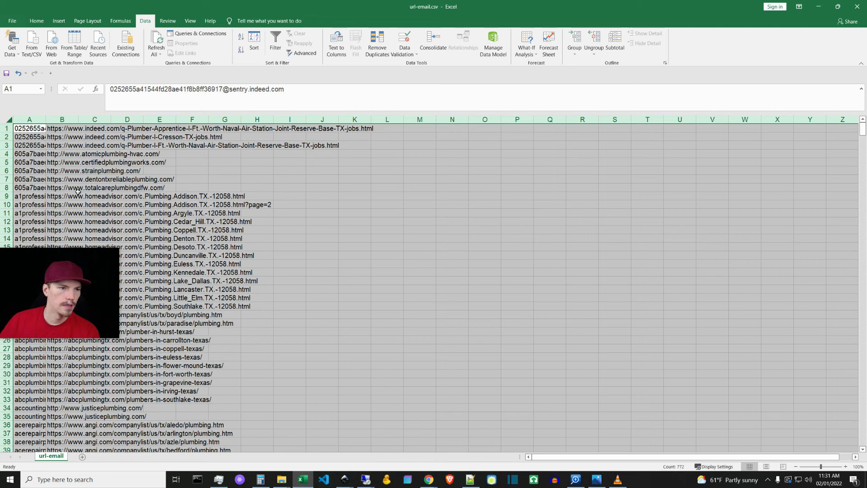
Step: Widen all columns of the url-email sheet to about the length of the longest email addresses
left_click(31, 120)
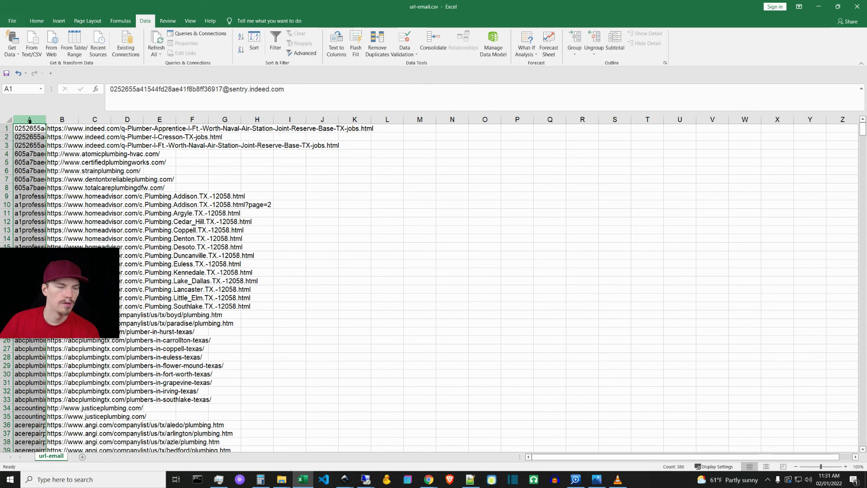
left_click(10, 119)
left_click_drag(46, 119, 214, 141)
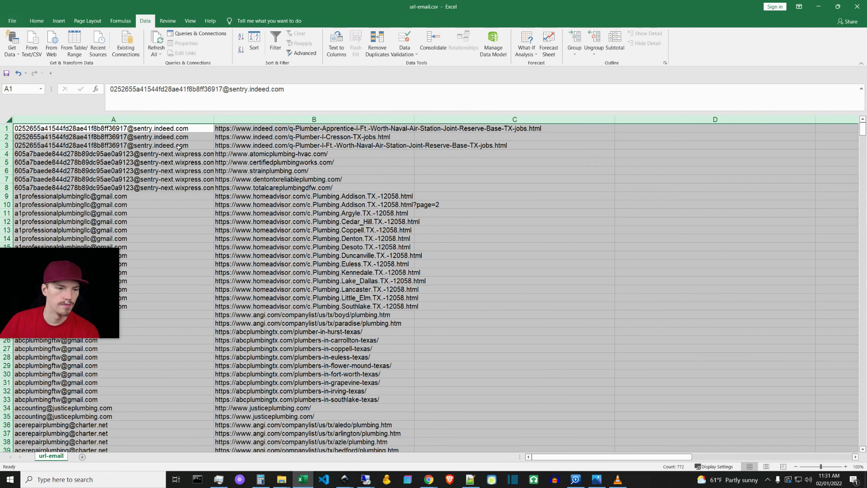
left_click(166, 197)
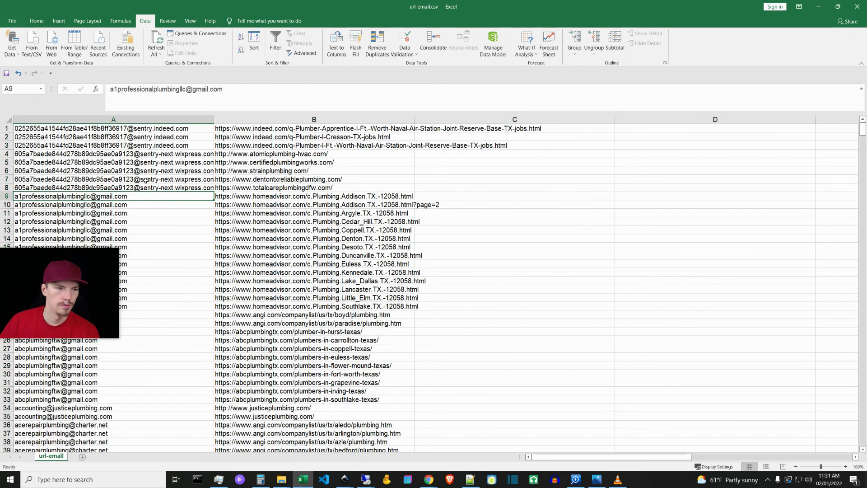
Step: Remove duplicate rows from the whole sheet based on the email addresses in column A only
left_click(10, 119)
left_click(336, 50)
left_click(436, 263)
left_click(377, 47)
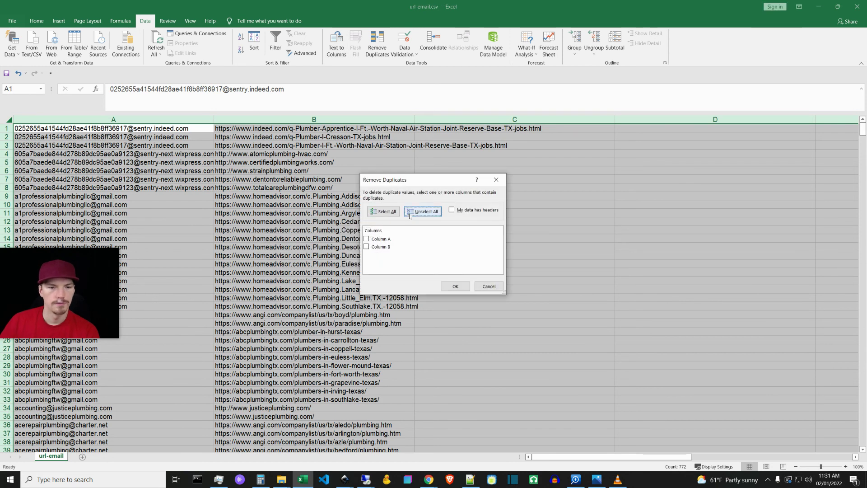
left_click(455, 286)
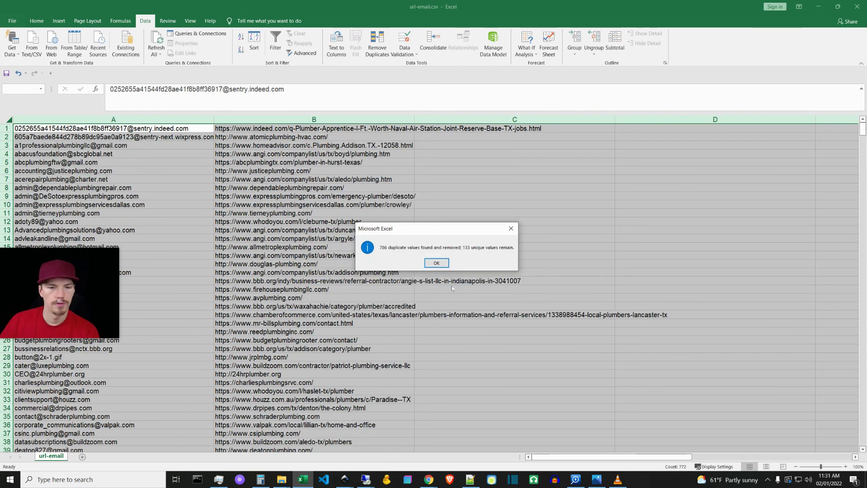
left_click(436, 263)
left_click(195, 186)
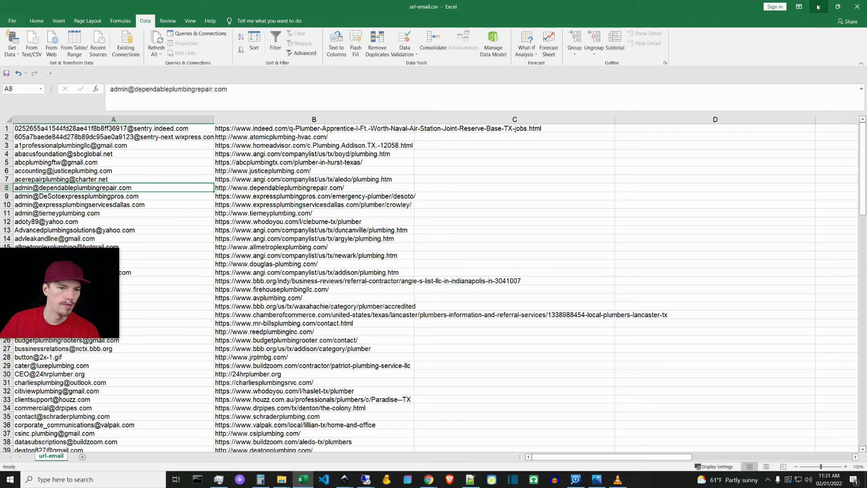
Step: Insert a blank row above the first row of the url-email sheet
left_click(7, 127)
right_click(7, 126)
left_click(27, 190)
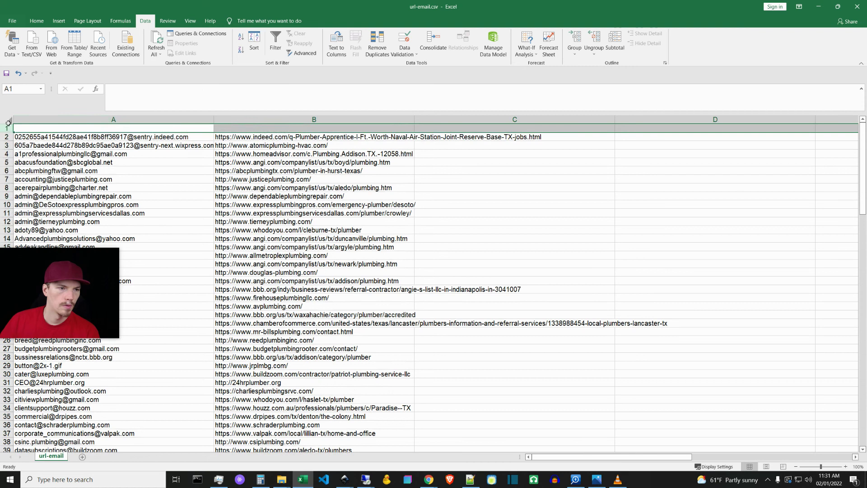
Step: Add filters to the whole url-email sheet and sort the rows by column B from A to Z
left_click(10, 120)
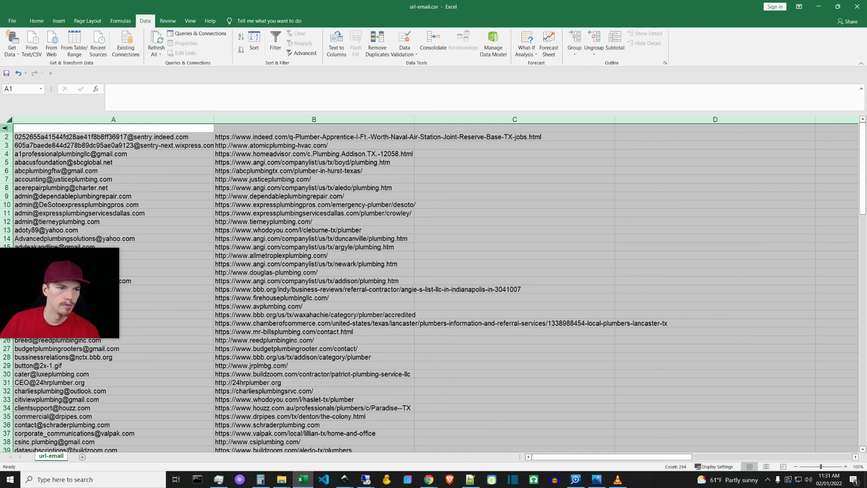
left_click(33, 23)
left_click(759, 45)
left_click(768, 96)
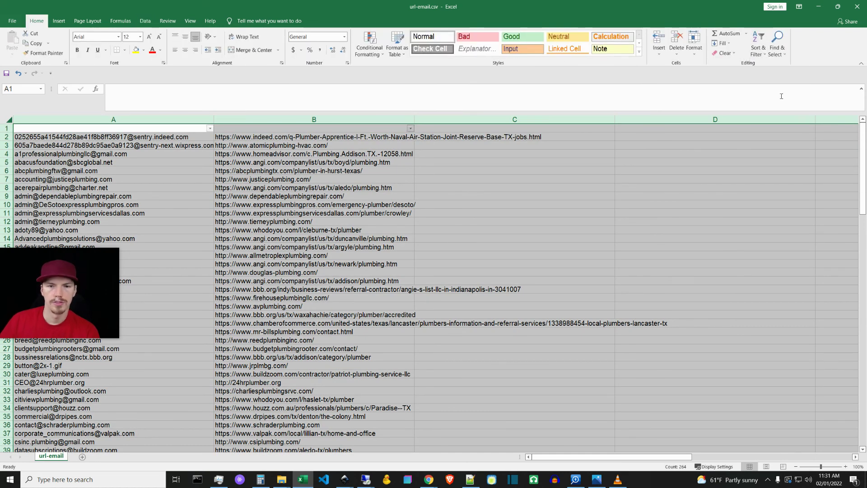
left_click(372, 148)
left_click(410, 128)
left_click(378, 137)
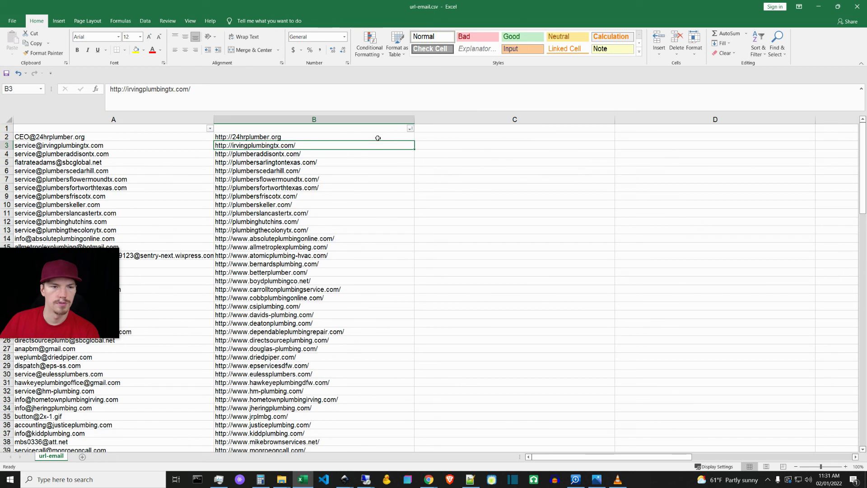
Step: Copy all URLs in column B from cell B2 down to the last filled row
left_click(343, 185)
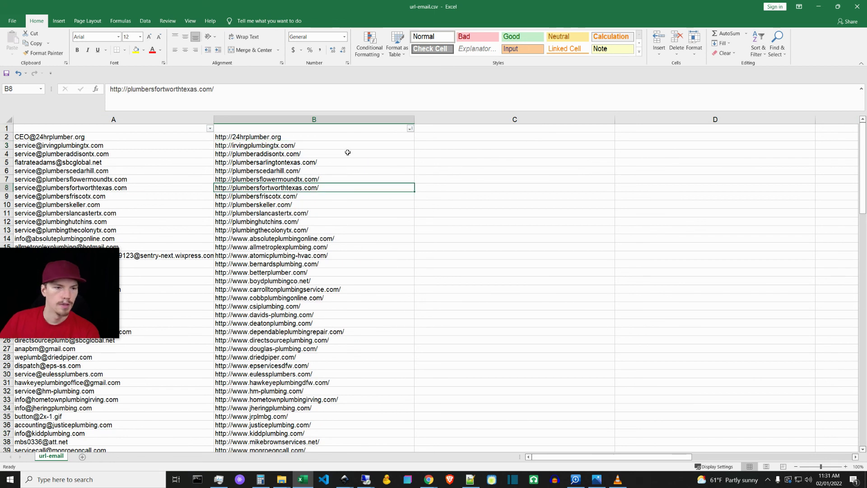
left_click(340, 138)
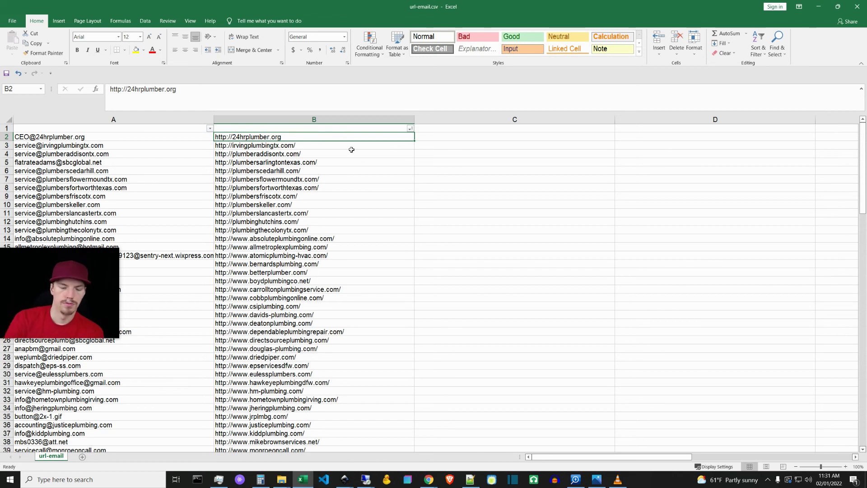
key("ctrl+shift+Down")
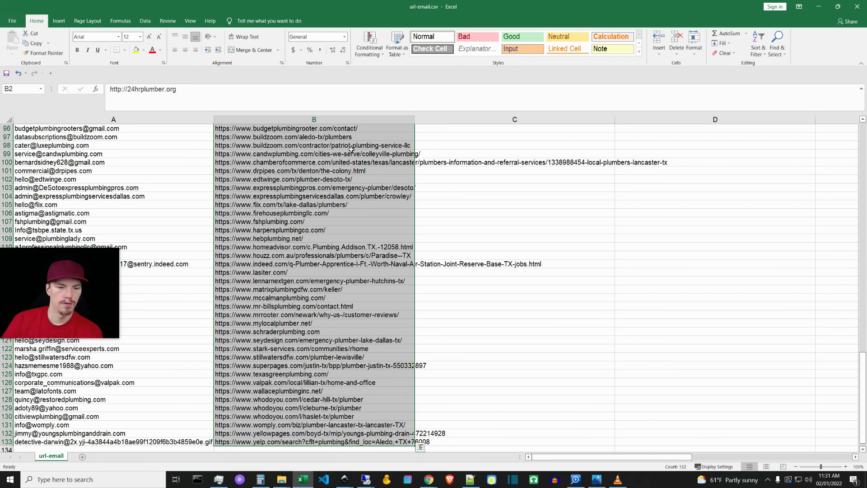
key("ctrl+c")
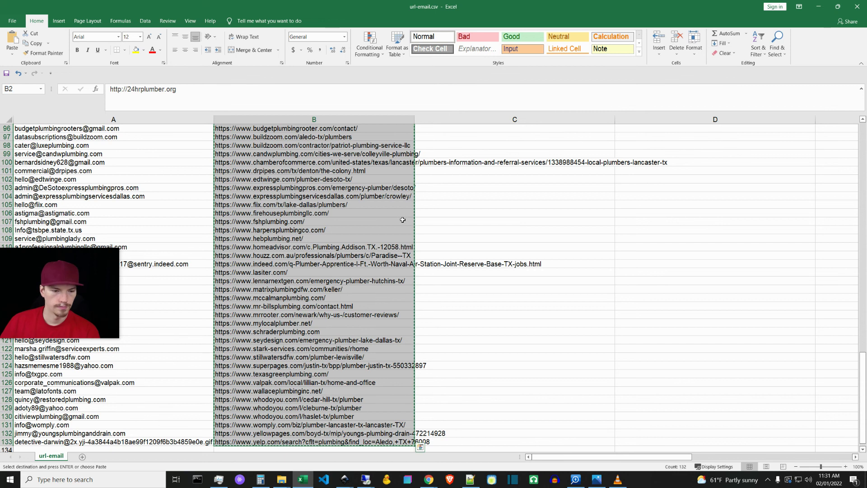
Step: Switch to the blue-server remote desktop, replace the contents of BLUE SERVER.txt with the copied URLs, without a trailing blank line, and save it
mouse_move(366, 479)
left_click(358, 451)
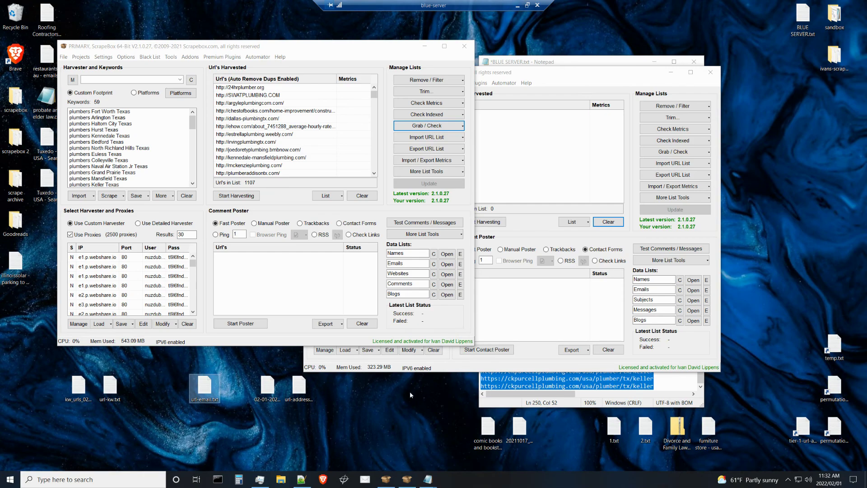
left_click(610, 205)
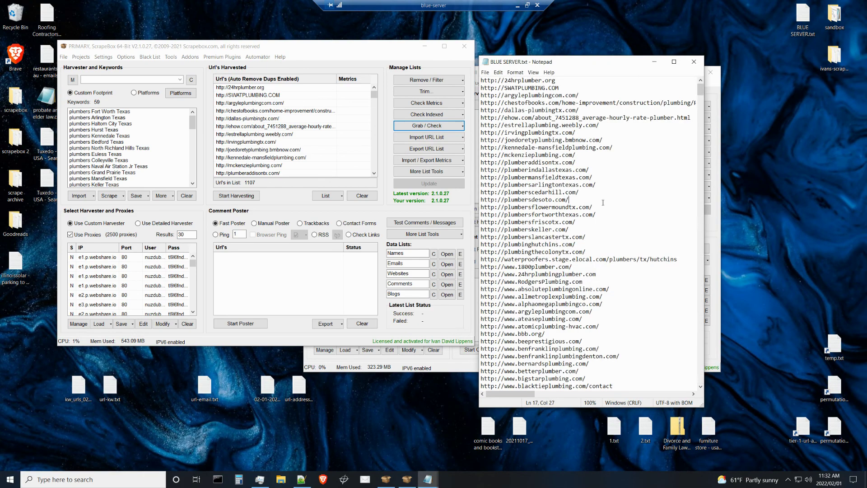
key("ctrl+a")
key("ctrl+v")
key("BackSpace")
key("ctrl+s")
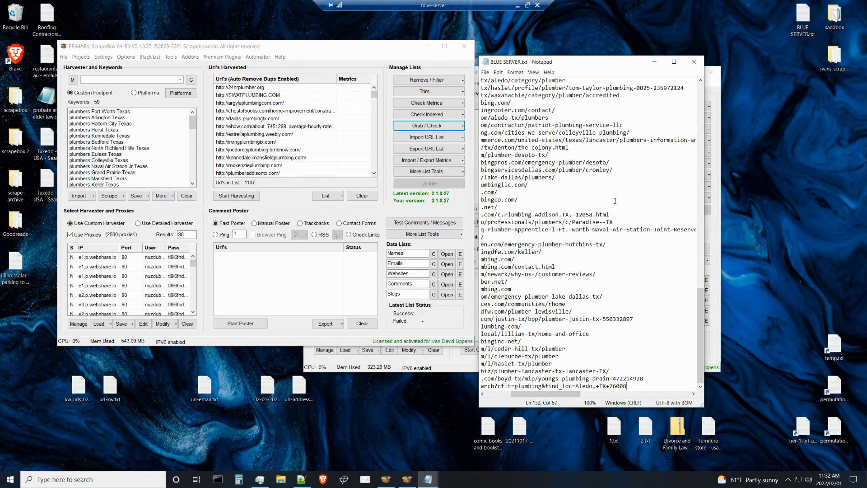
key("ctrl+a")
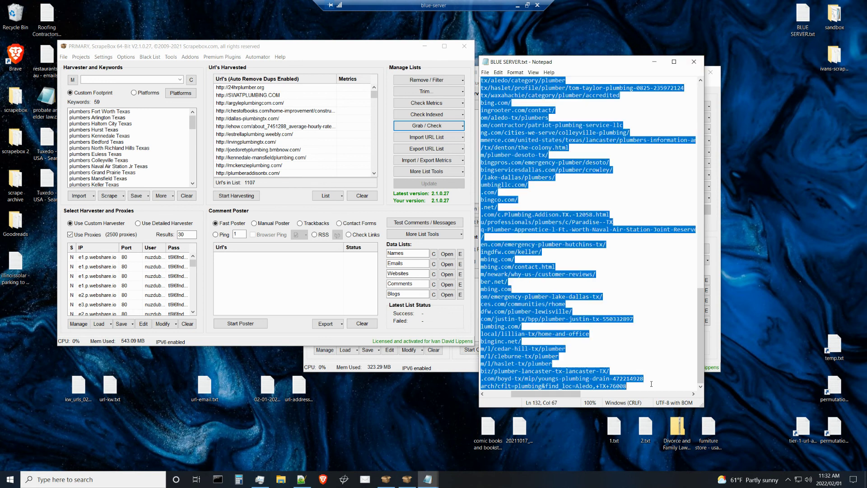
left_click(695, 62)
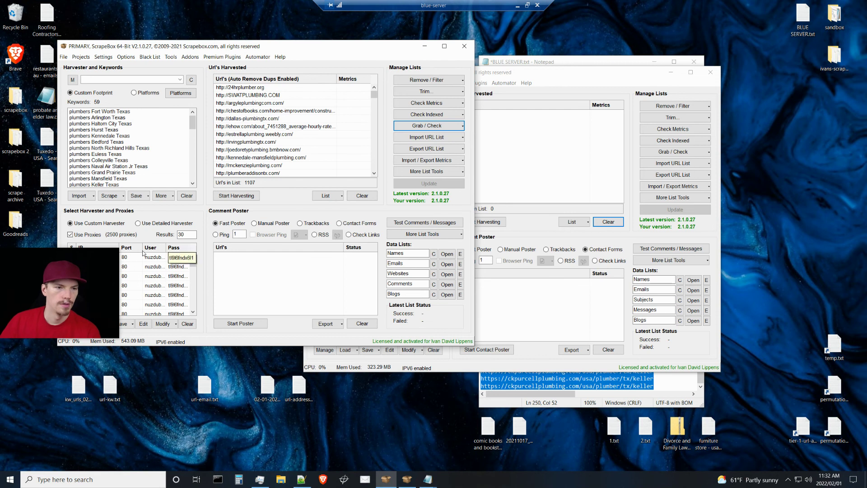
Step: Clear the harvested URLs list in the primary ScrapeBox window
mouse_move(119, 251)
left_click(257, 363)
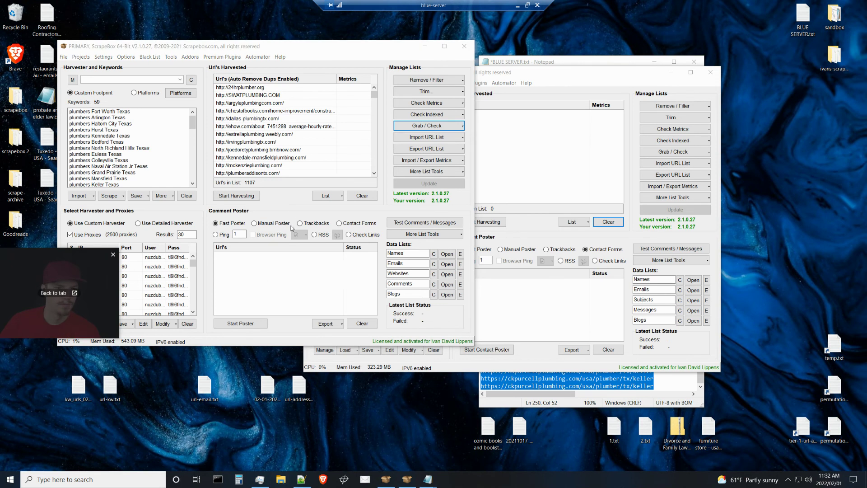
left_click(296, 211)
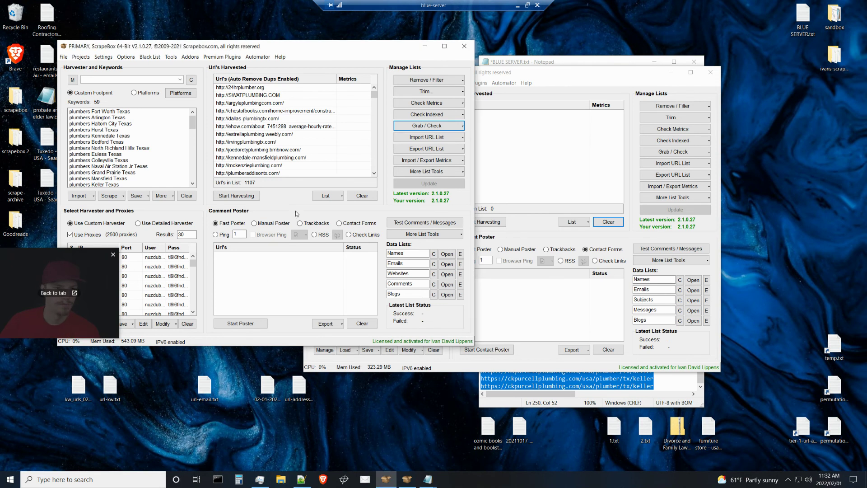
left_click(373, 200)
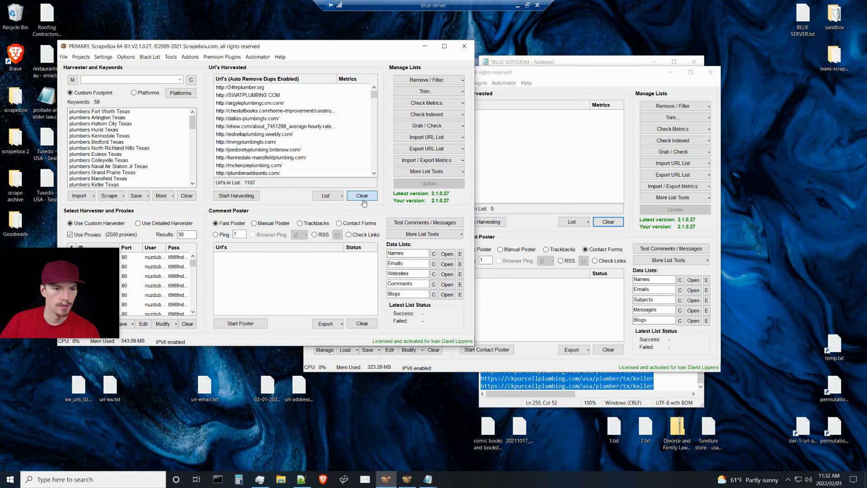
left_click(364, 202)
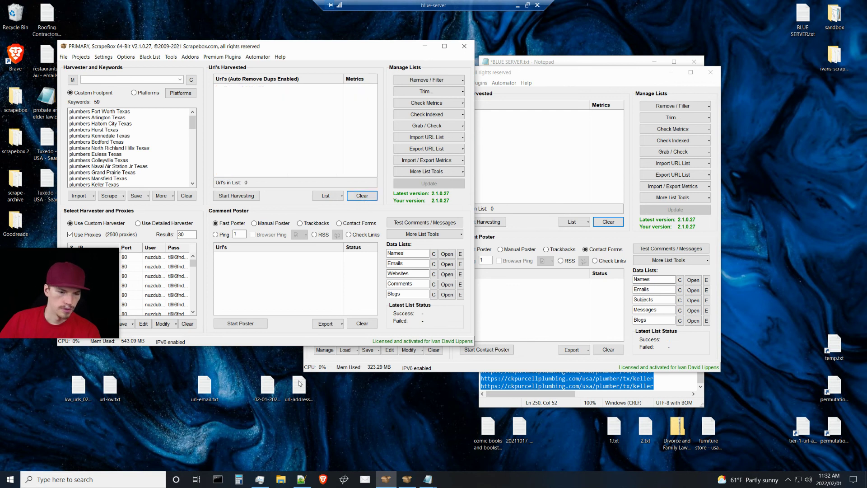
Step: Compare the contents and line counts of kw_urls_02-01-2022_10-13-30.txt and url-kw.txt in Notepad
left_click(83, 392)
double_click(83, 392)
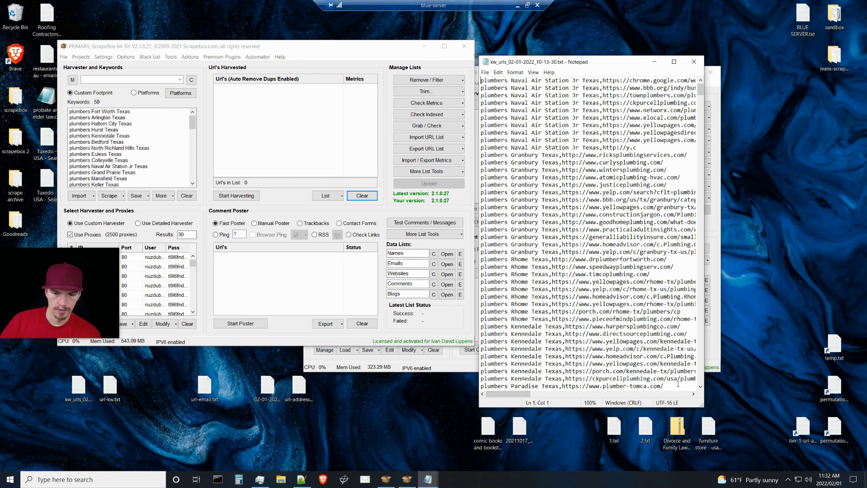
key("ctrl+a")
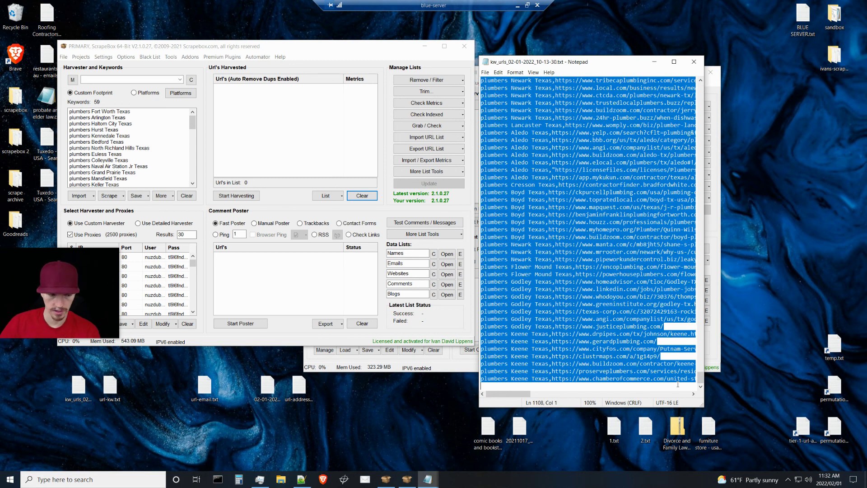
left_click(694, 62)
double_click(110, 386)
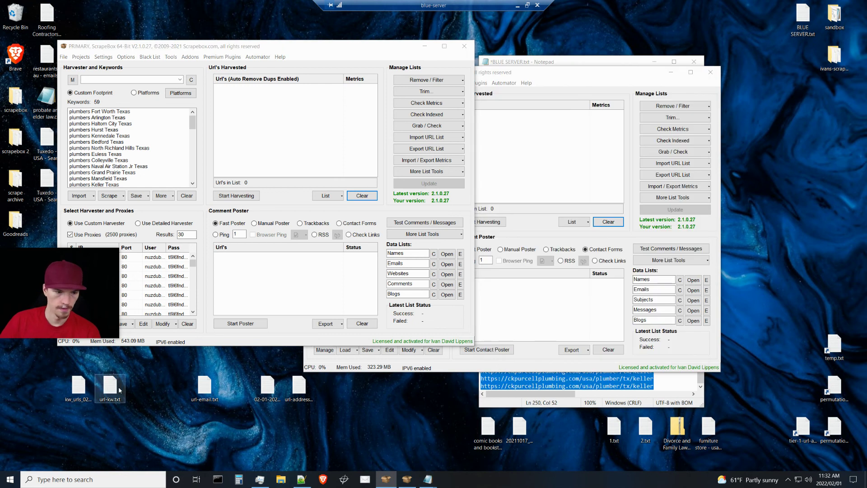
left_click(643, 358)
key("ctrl+a")
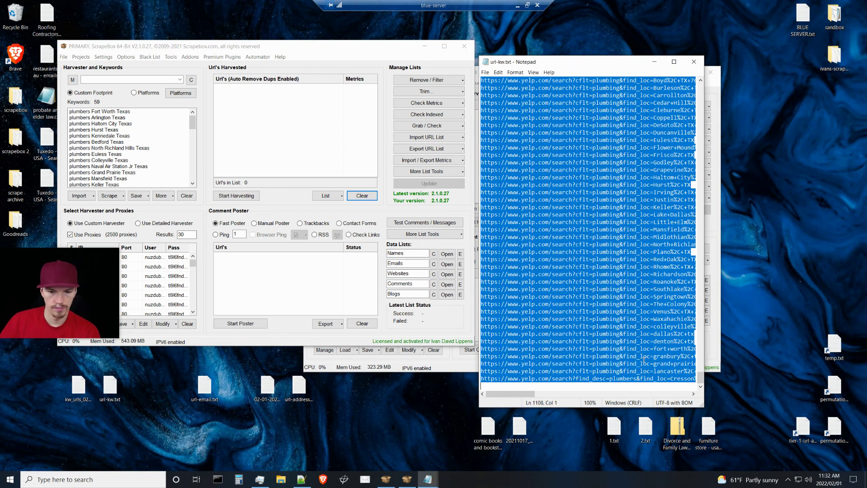
left_click(694, 62)
double_click(78, 385)
key("ctrl+a")
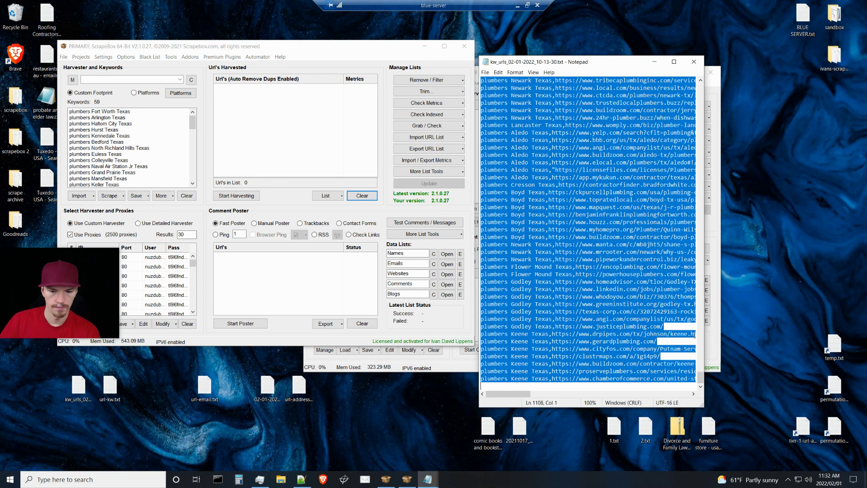
left_click(512, 386)
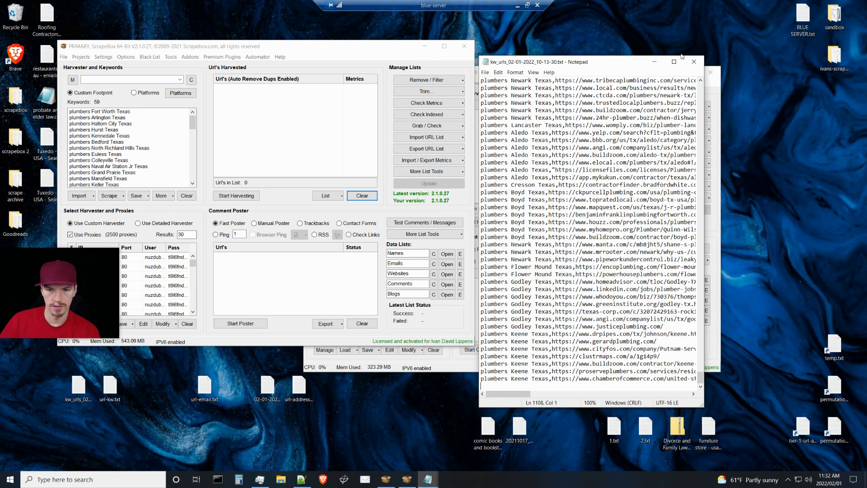
left_click(694, 62)
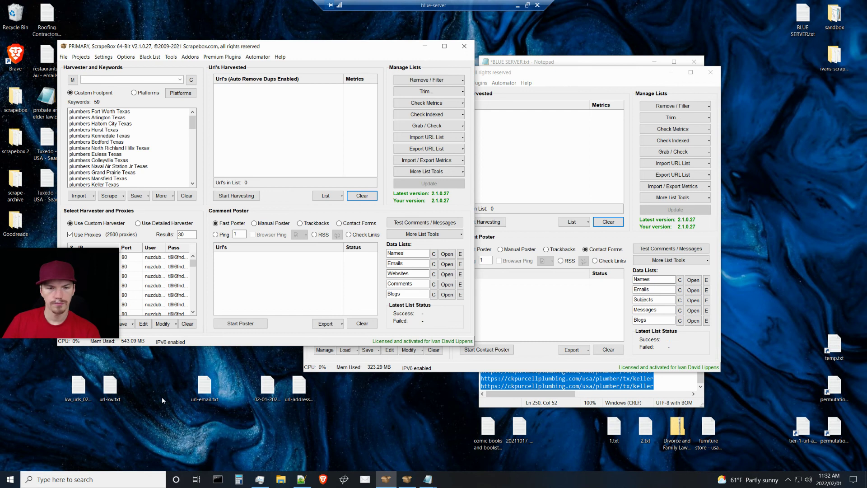
Step: Load the kw_urls text file into ScrapeBox's harvested list and remove entries not containing the URLs from the Desktop file BLUE SERVER.txt
left_click_drag(79, 385, 329, 153)
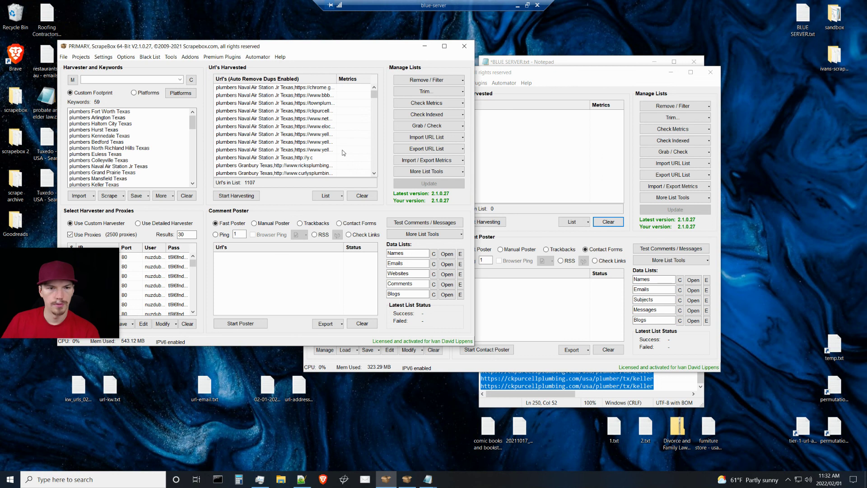
left_click(420, 81)
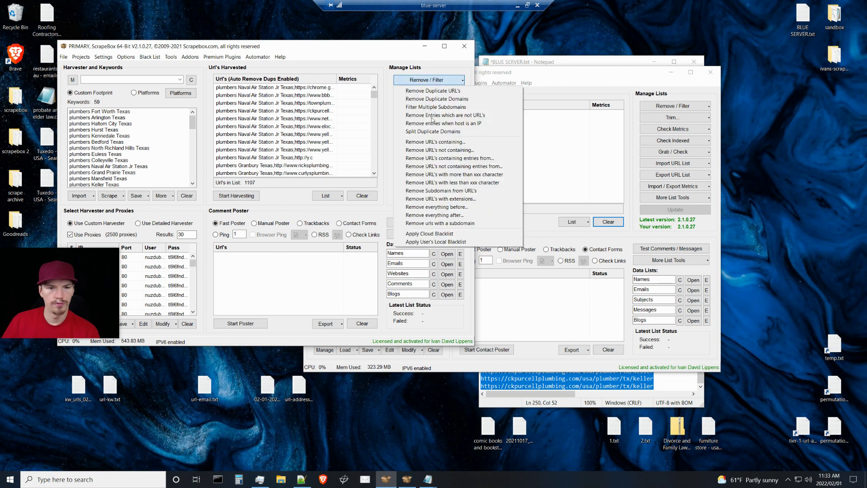
left_click(442, 168)
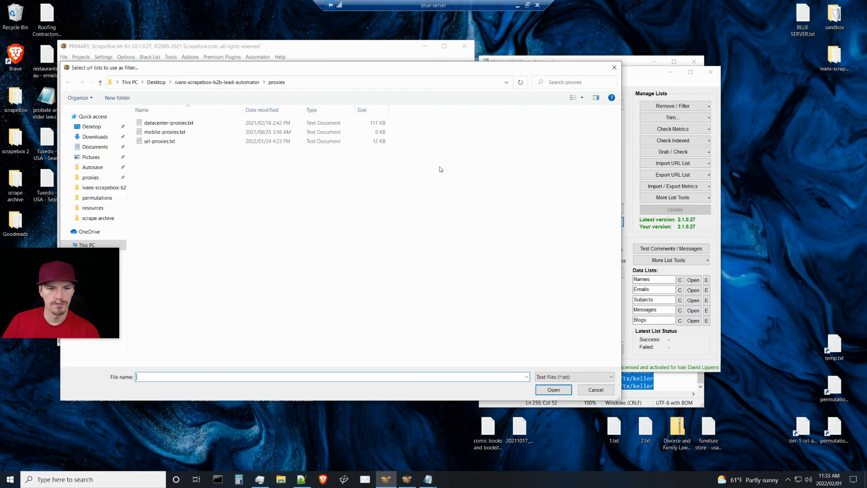
left_click(255, 82)
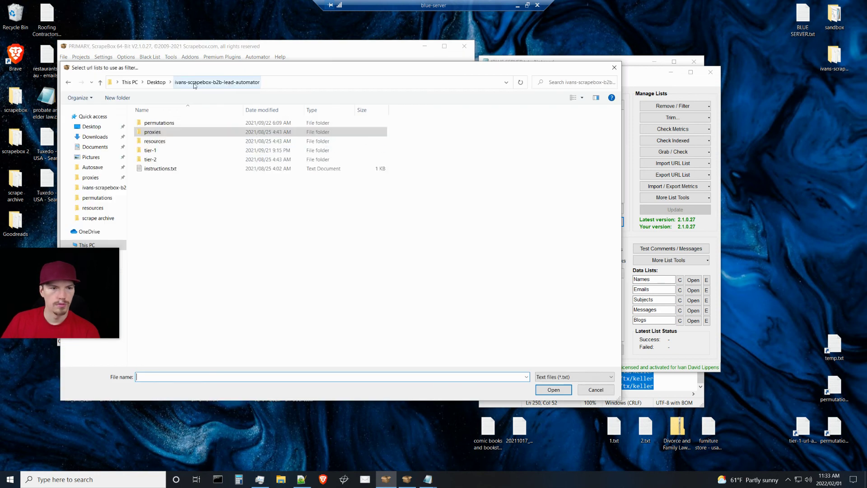
left_click(157, 82)
double_click(172, 216)
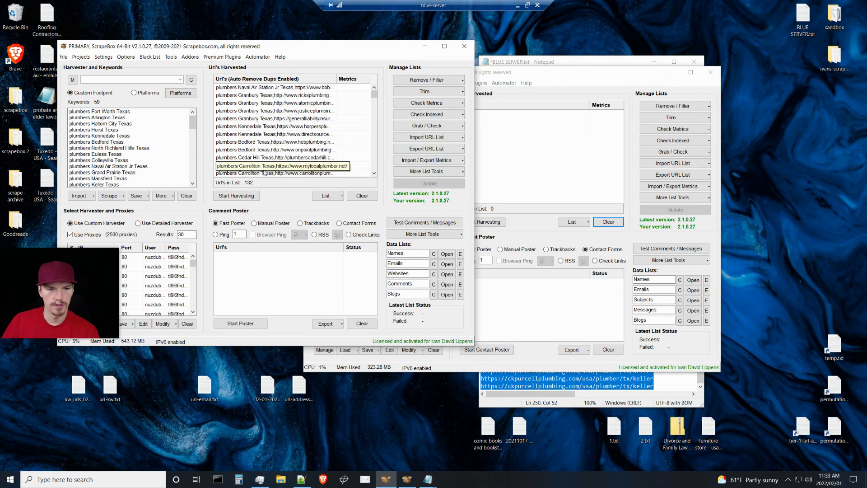
Step: Open BLUE SERVER.txt and check its URLs against the filtered keyword-URL list in ScrapeBox
double_click(803, 18)
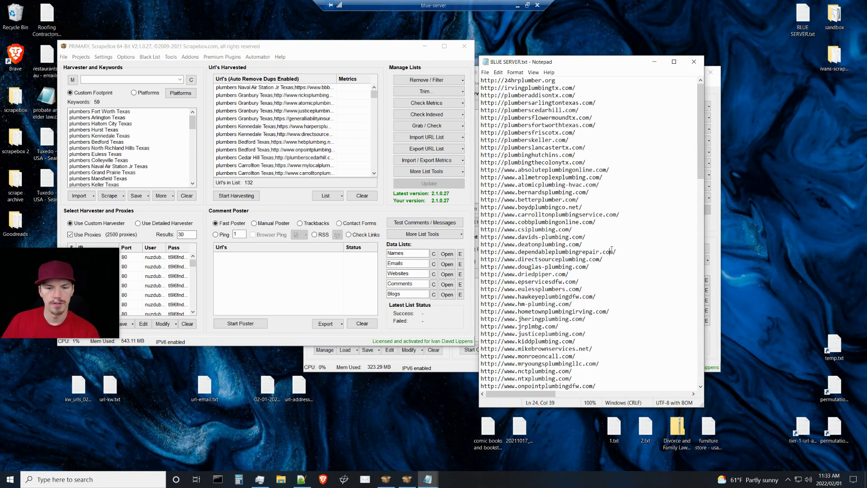
key("ctrl+a")
key("ctrl+v")
key("alt+Tab")
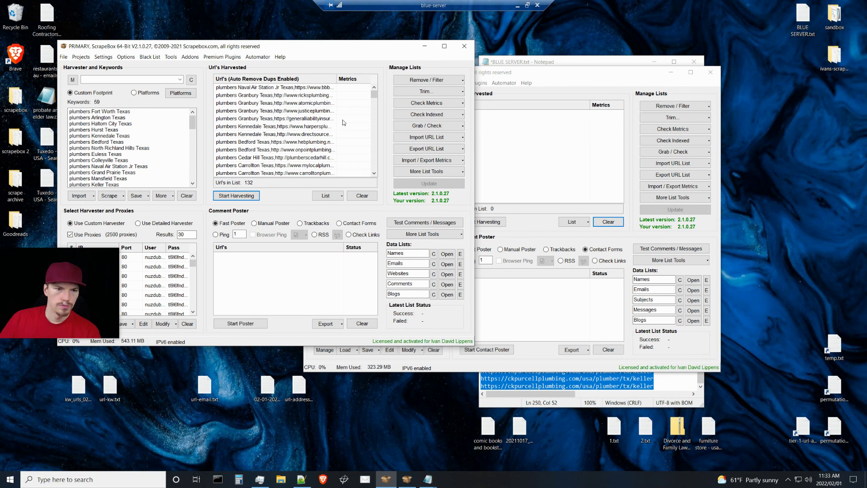
left_click(372, 95)
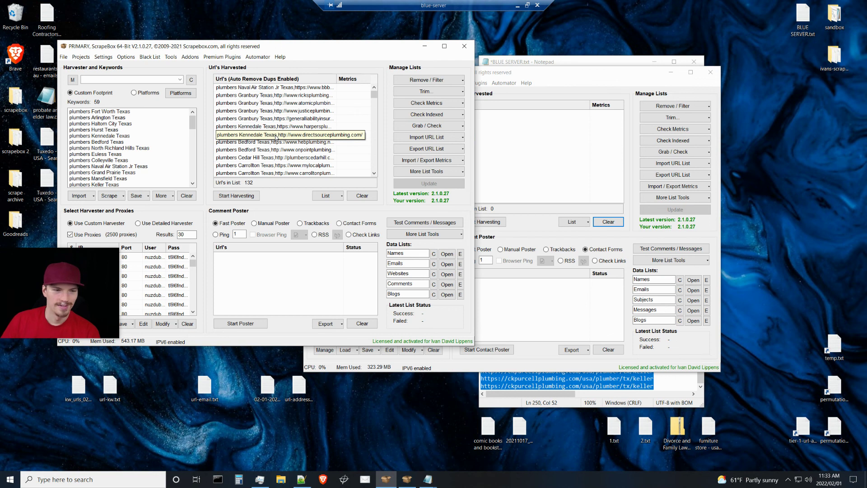
Step: Export all harvested keyword-URL entries as a text file named url-kw-final.txt on the Desktop
left_click(427, 149)
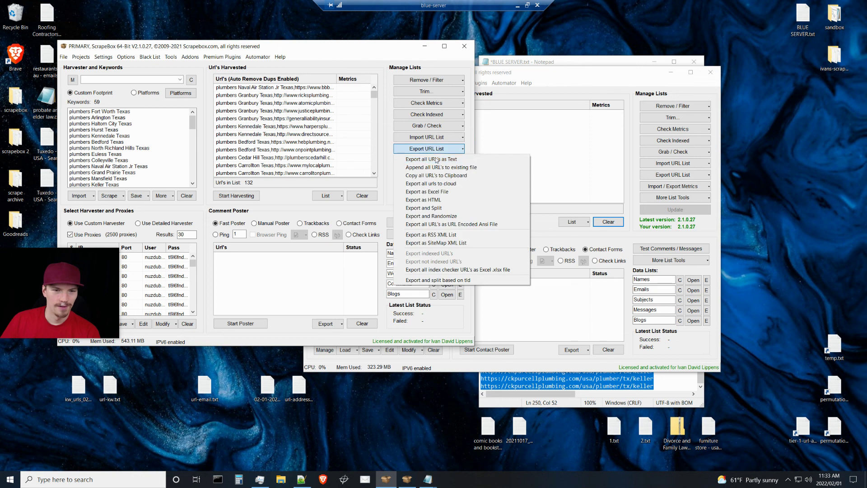
left_click(440, 161)
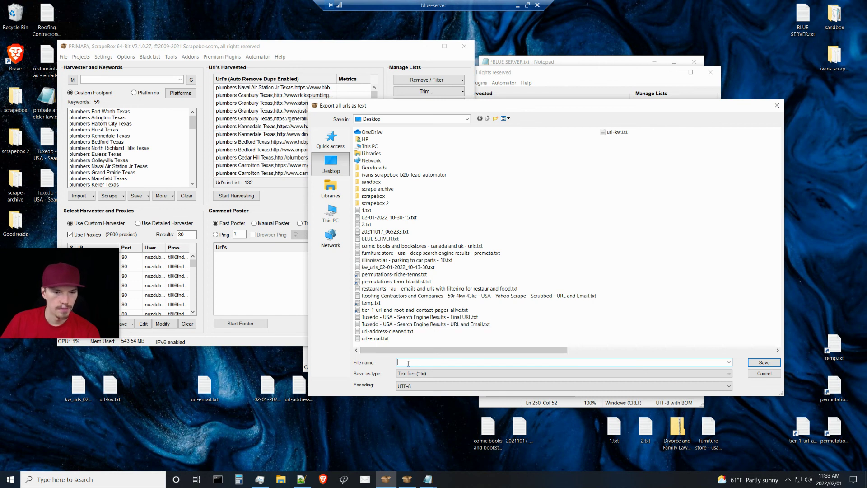
type("url")
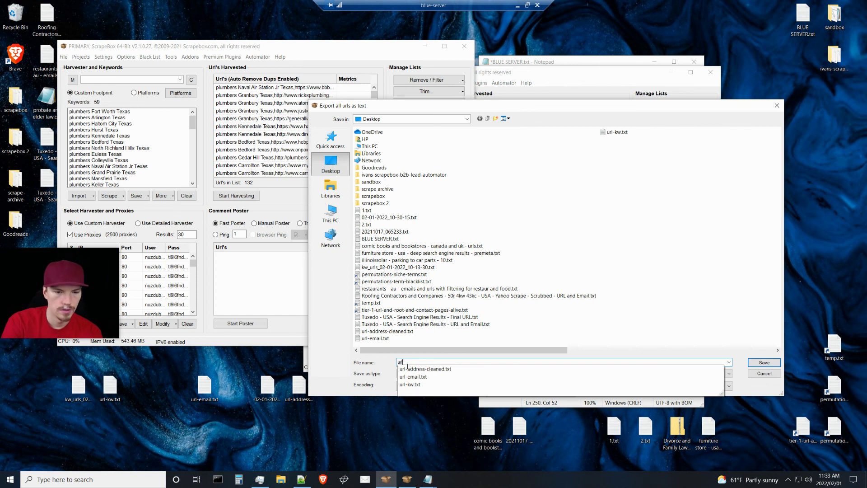
type("-kw")
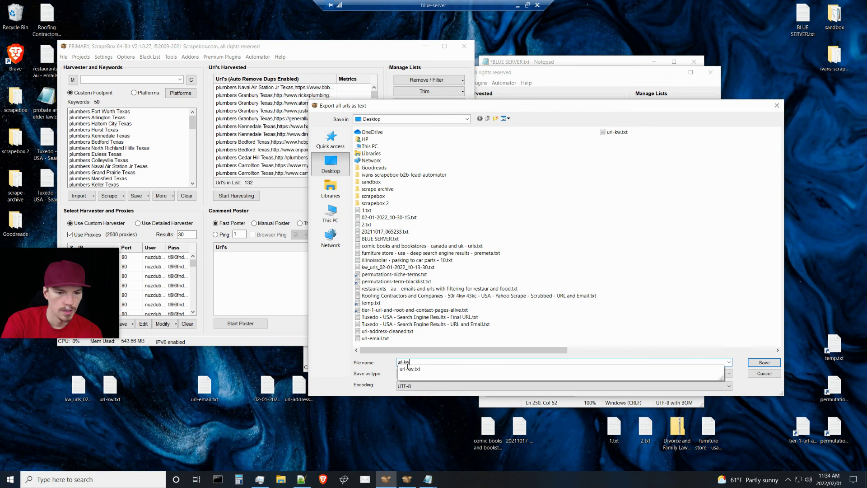
left_click(409, 369)
key("Return")
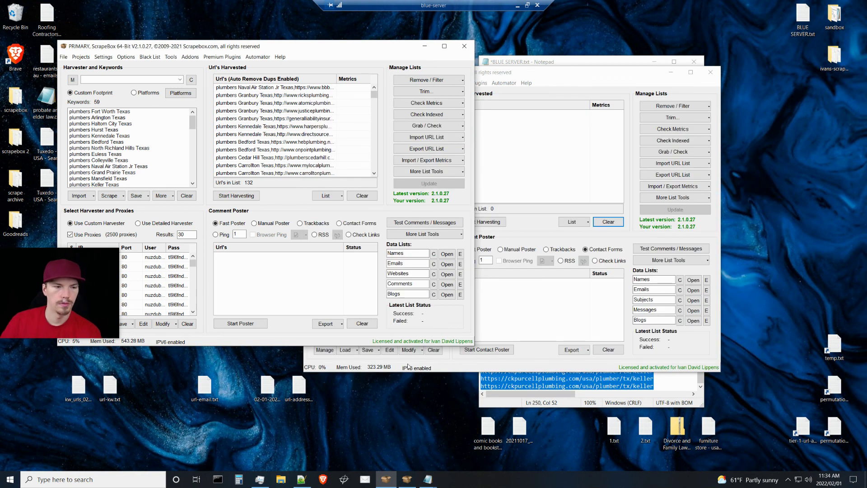
Step: Transfer url-kw-final.txt from the remote desktop into the local #sandbox folder
left_click_drag(46, 285, 46, 188)
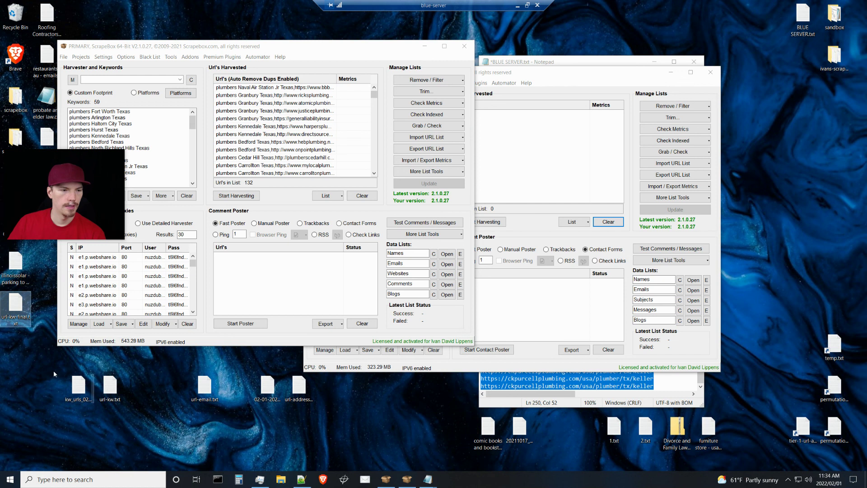
left_click_drag(18, 315, 142, 387)
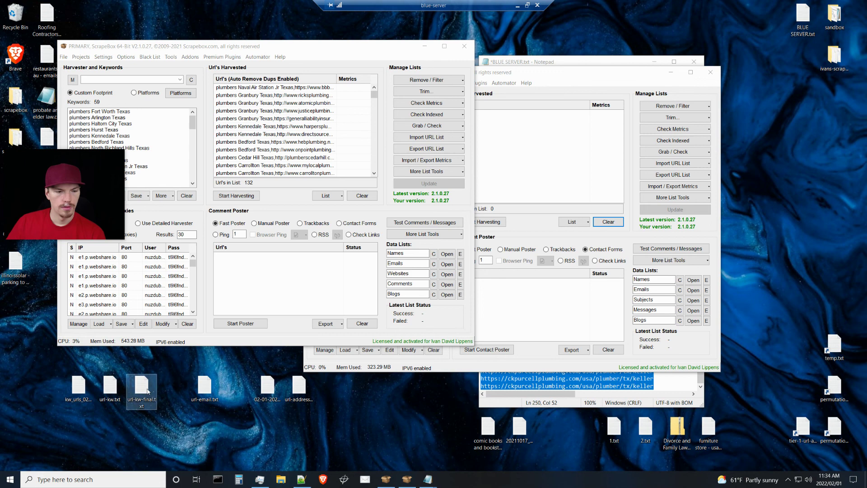
left_click(517, 5)
left_click(281, 480)
left_click(300, 446)
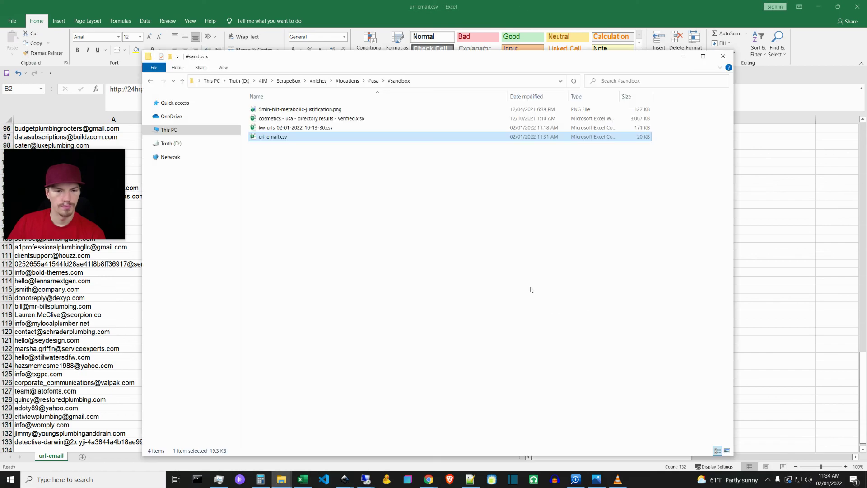
key("ctrl+v")
Step: Check the contents of url-kw-final.txt in Notepad, and rename the file to url-kw-final.csv
double_click(291, 146)
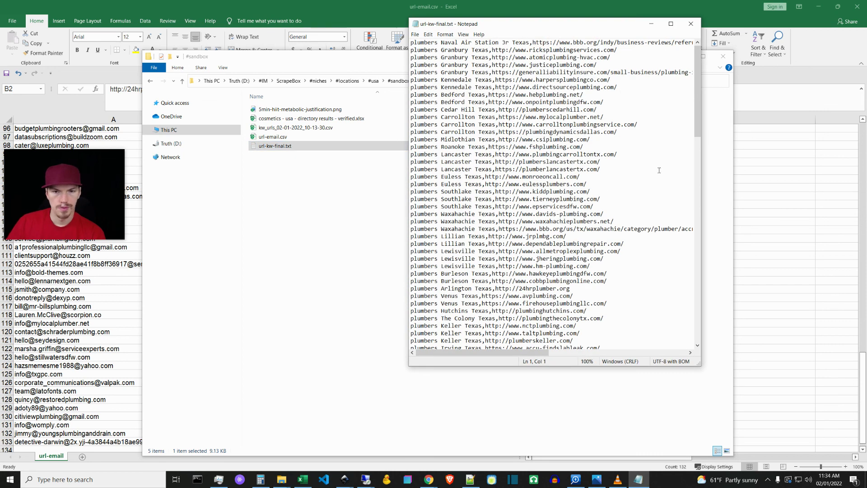
left_click(691, 23)
left_click(287, 146)
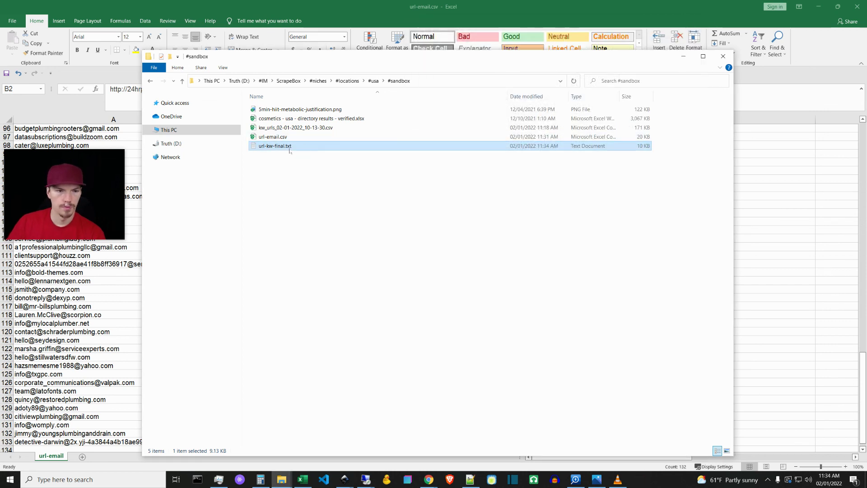
left_click_drag(286, 146, 306, 151)
type("cv")
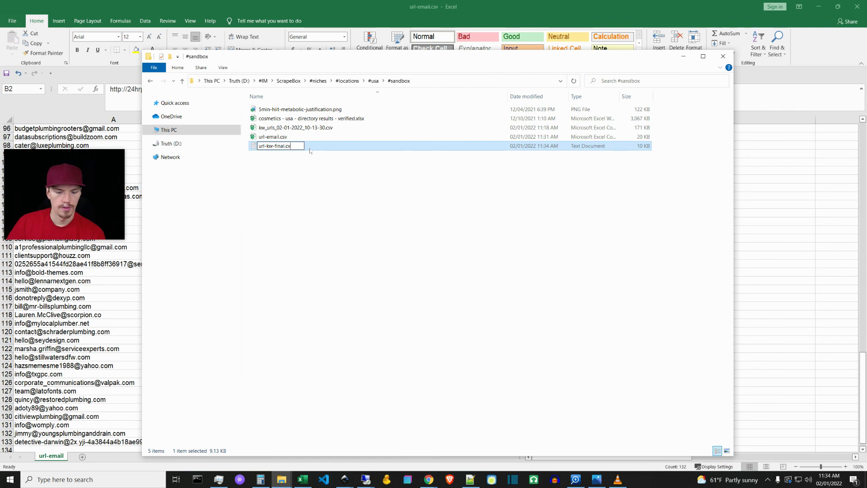
key("BackSpace")
type("sv")
key("Return")
key("Return")
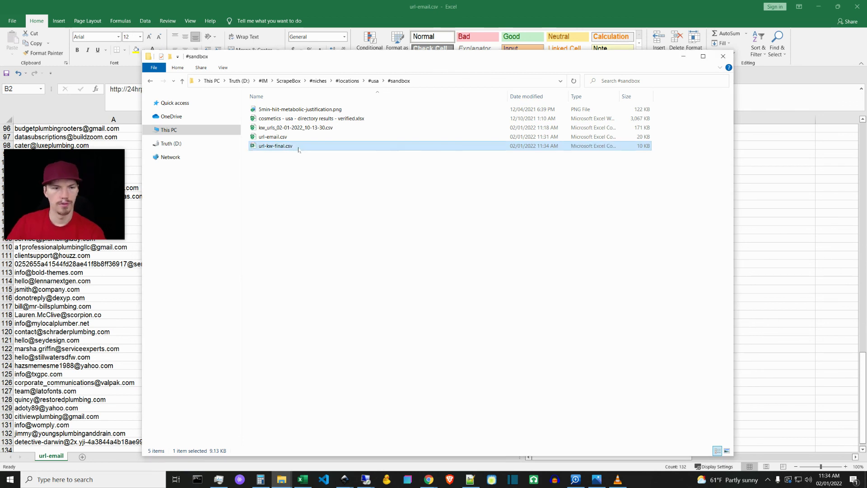
Step: Open url-kw-final.csv in Excel and auto-fit the widths of all columns
double_click(299, 149)
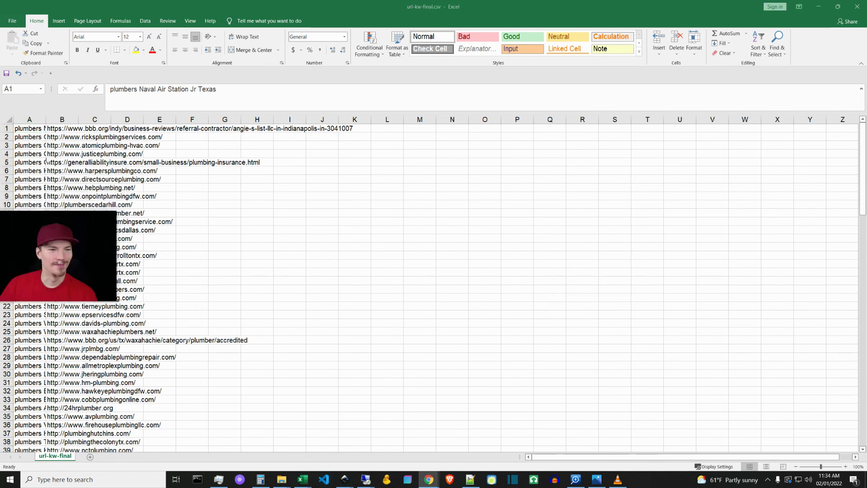
left_click(9, 118)
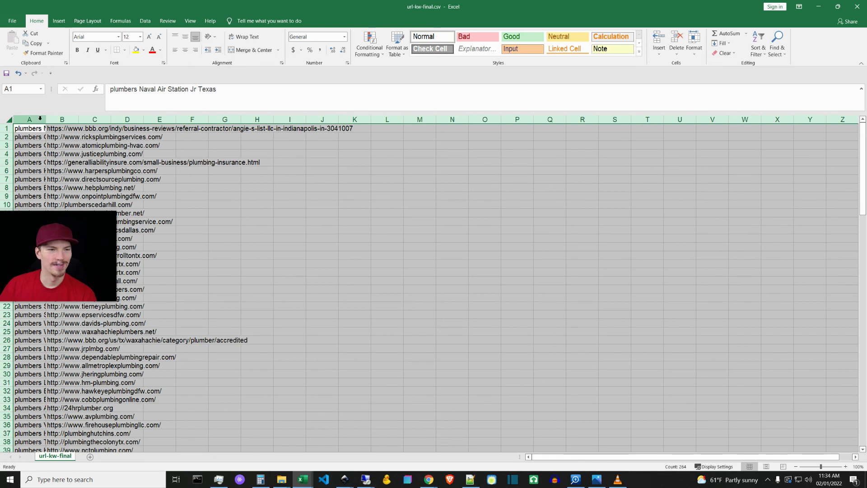
double_click(79, 119)
left_click(248, 196)
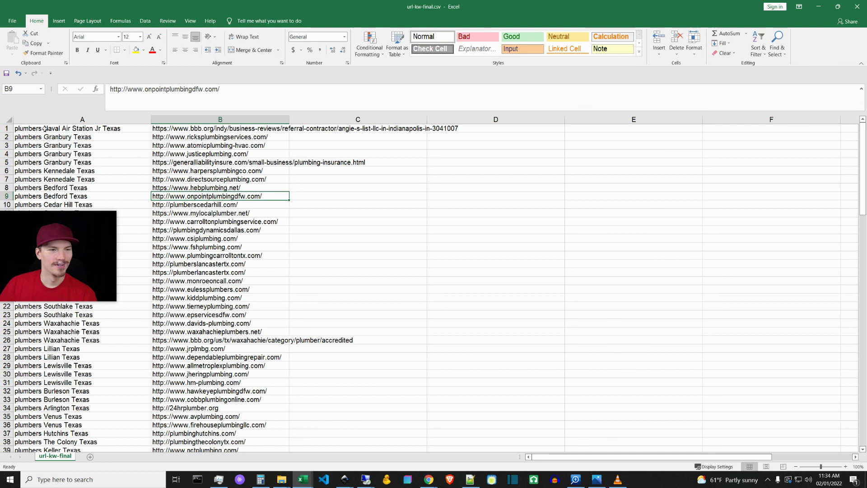
Step: Insert a blank row above the first row of the keyword-URL sheet
left_click(8, 127)
right_click(8, 128)
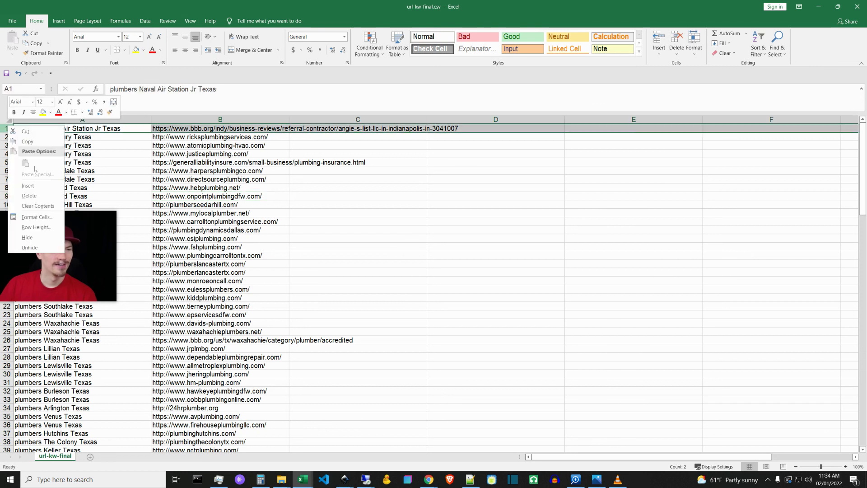
left_click(41, 186)
Step: Add filters to the keyword-URL data and sort it by the URLs in column B from A to Z
left_click(8, 120)
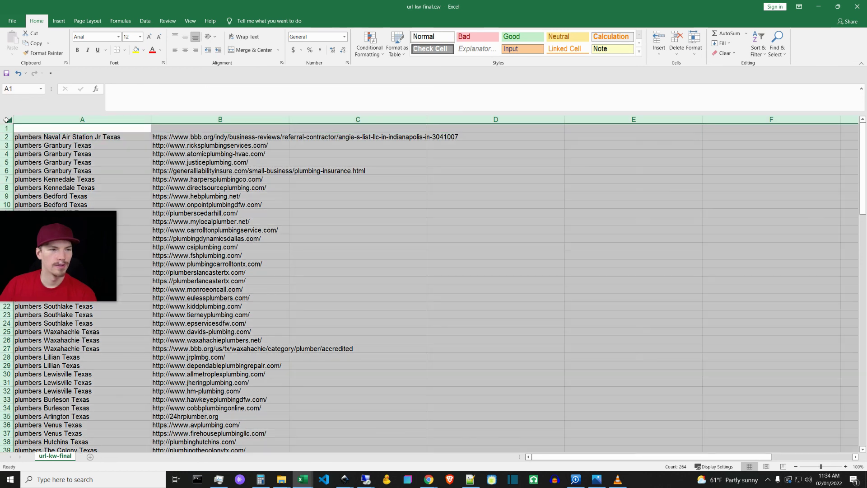
left_click(777, 46)
left_click(758, 45)
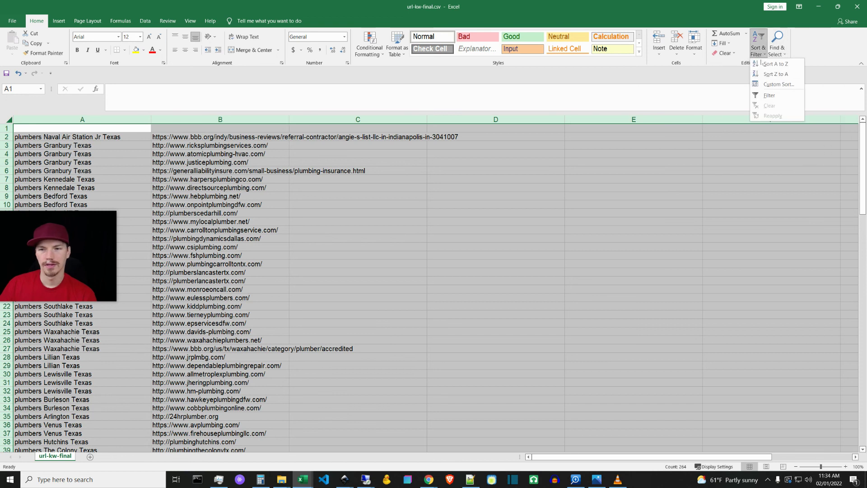
left_click(770, 87)
left_click(540, 282)
left_click(757, 45)
left_click(770, 97)
left_click(264, 145)
left_click(285, 128)
left_click(194, 137)
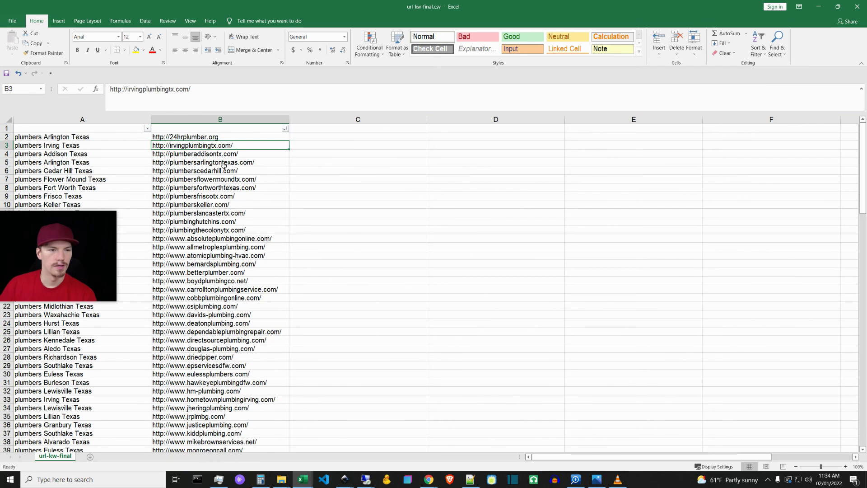
Step: Copy all keywords in column A of url-kw-final.csv from A2 down to the last row
left_click(96, 138)
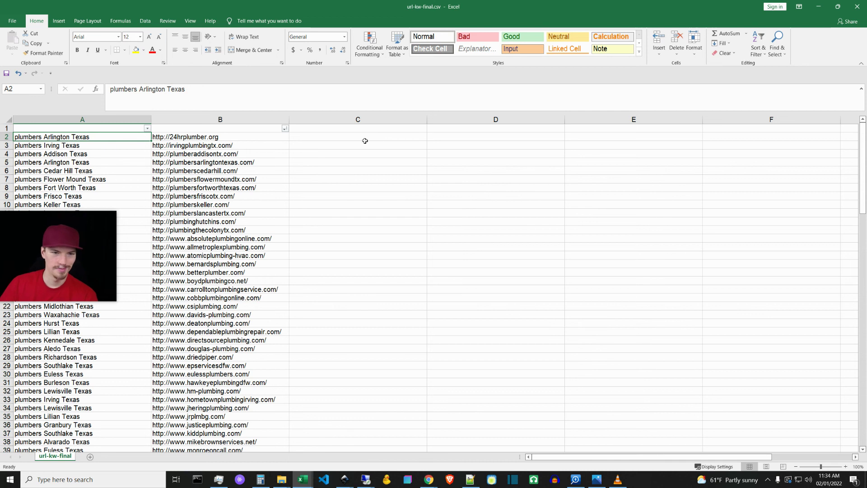
left_click(344, 120)
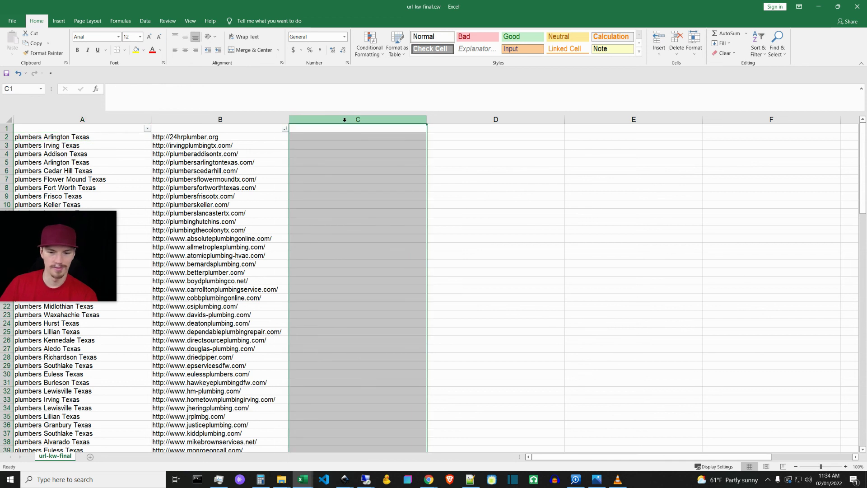
left_click(117, 137)
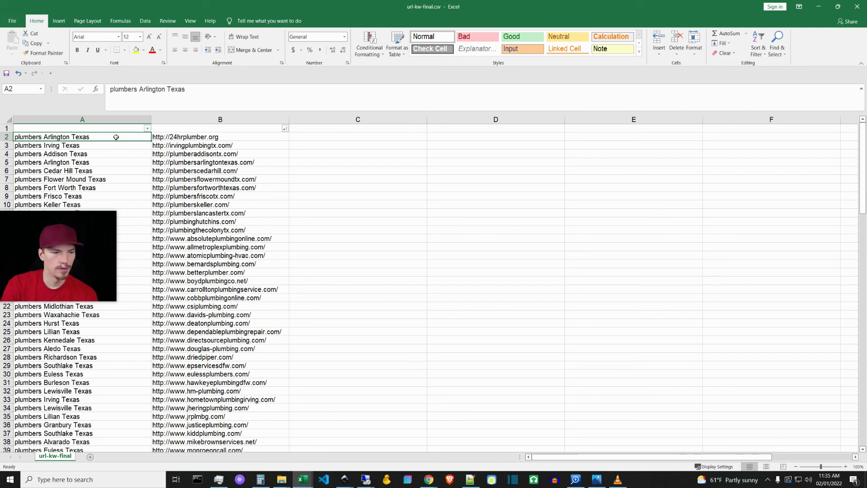
key("ctrl+shift+Down")
key("ctrl+c")
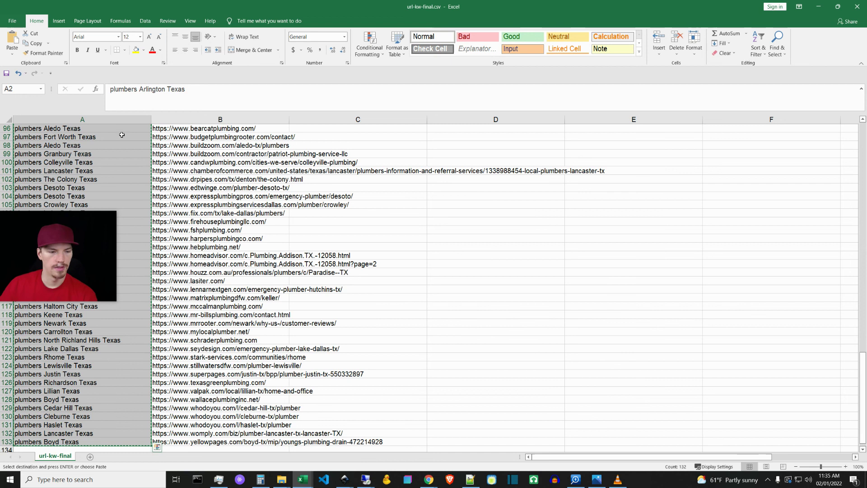
Step: Switch to url-email.csv and paste the copied keywords into column C starting at C2
mouse_move(302, 479)
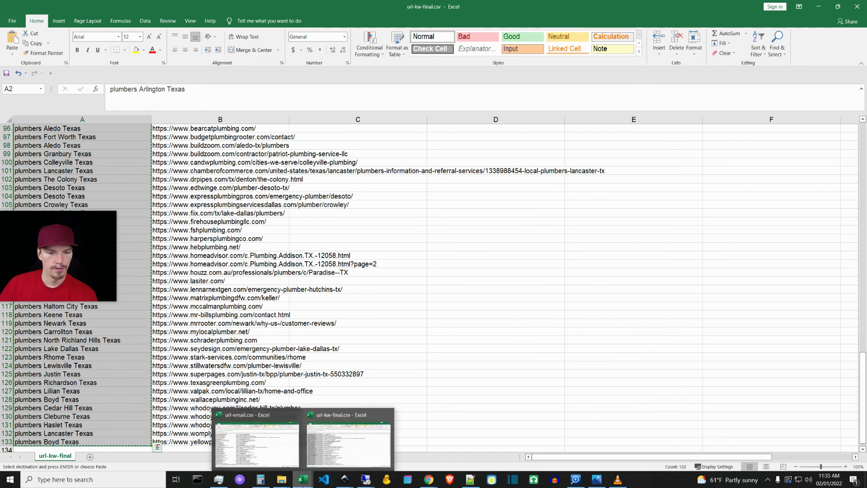
left_click(257, 445)
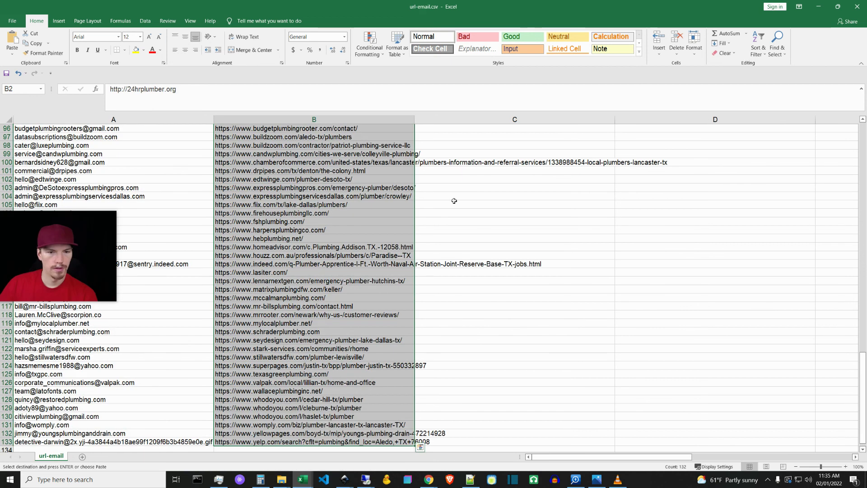
left_click(382, 255)
key("ctrl+Up")
key("Down")
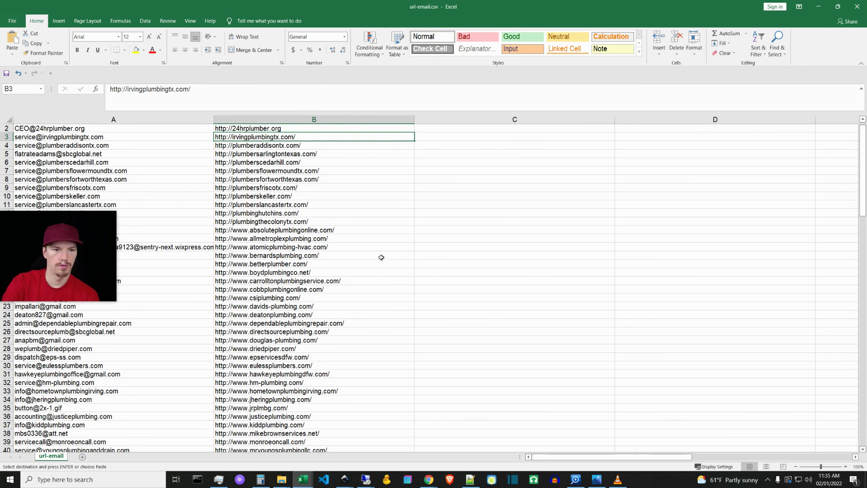
key("Up")
key("Right")
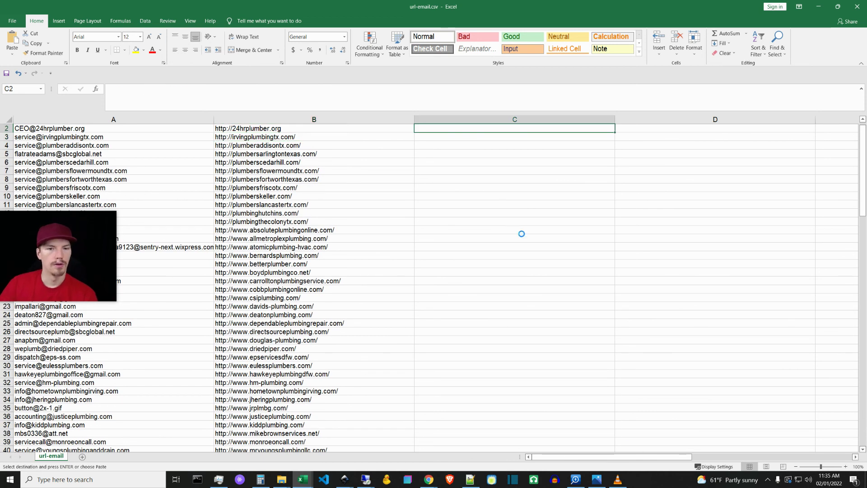
key("ctrl+v")
Step: Check the sorted URL order in url-kw-final.csv against url-email.csv
mouse_move(306, 482)
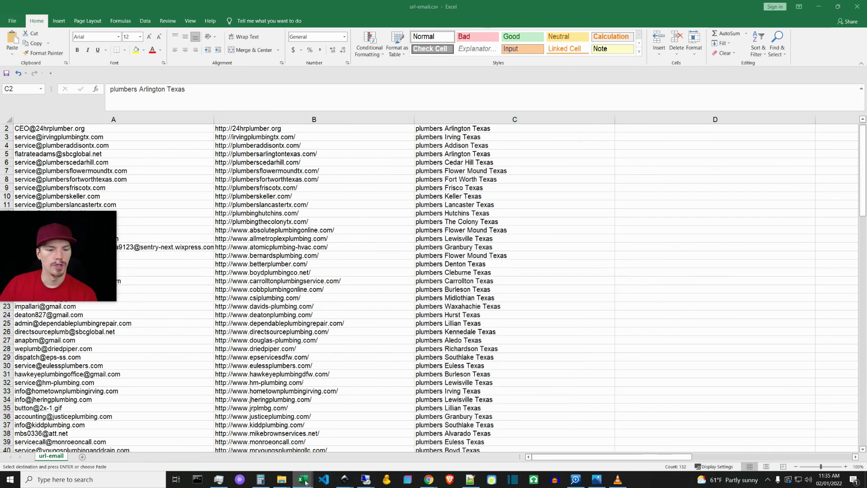
left_click(339, 454)
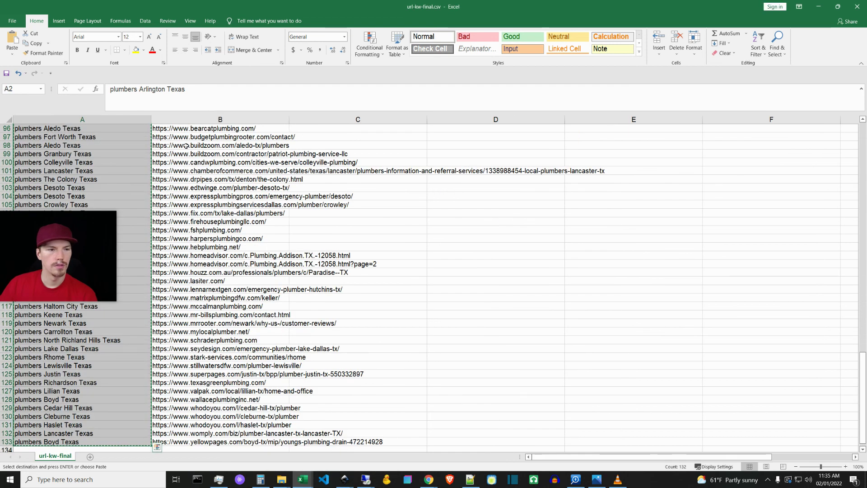
left_click(294, 276)
key("ctrl+Up")
key("Down")
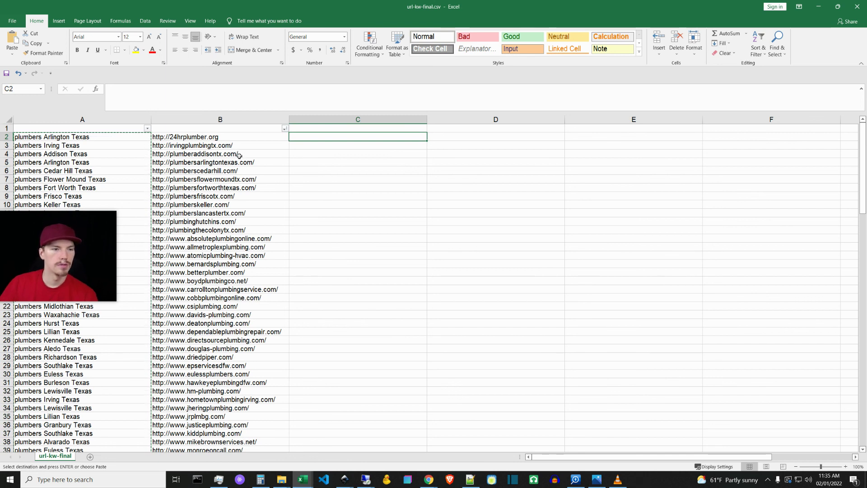
left_click(817, 8)
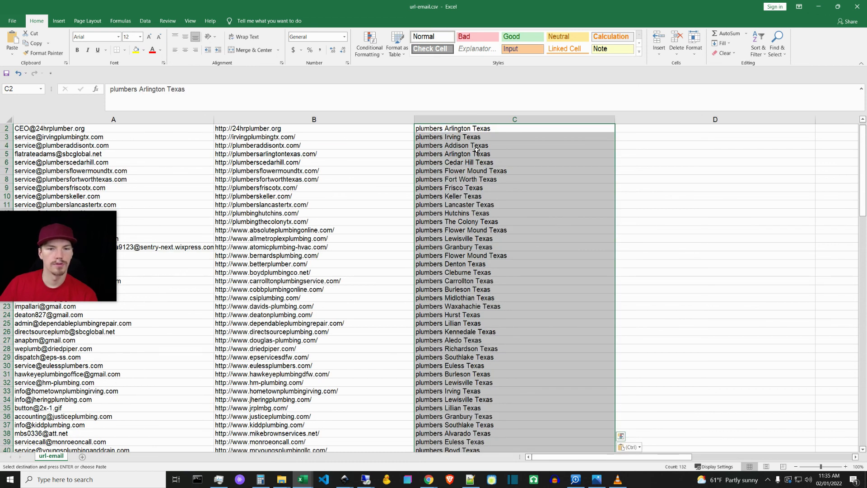
Step: Compare the pasted keywords in column C with the URLs and emails in columns B and A of url-email.csv
key("Down")
key("Down")
key("Down")
key("Down")
key("Down")
key("Down")
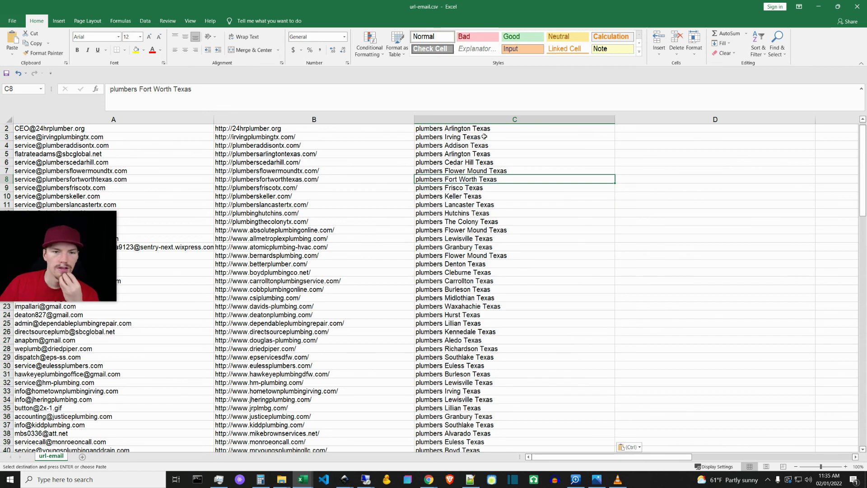
left_click(515, 119)
left_click(338, 119)
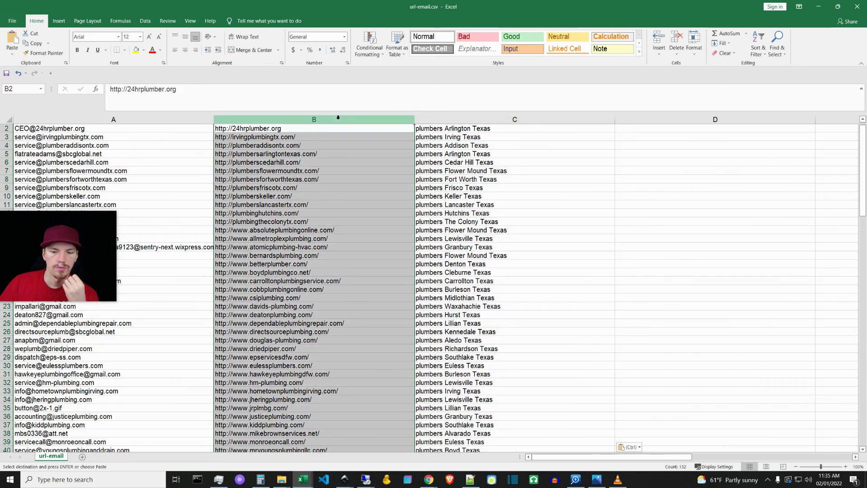
left_click(338, 213)
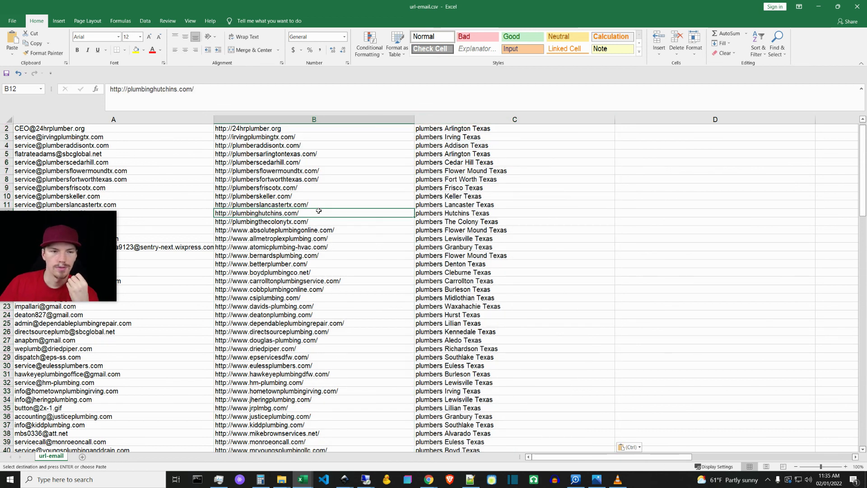
left_click(197, 169)
key("Escape")
key("ctrl+shift+l")
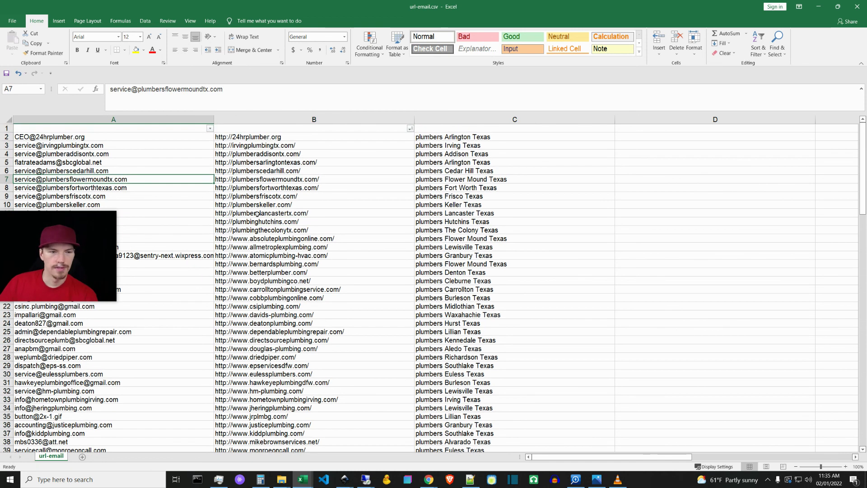
Step: Select the whole url-email sheet and remove the filter from its columns
left_click(3, 118)
left_click(758, 45)
left_click(795, 95)
left_click(271, 196)
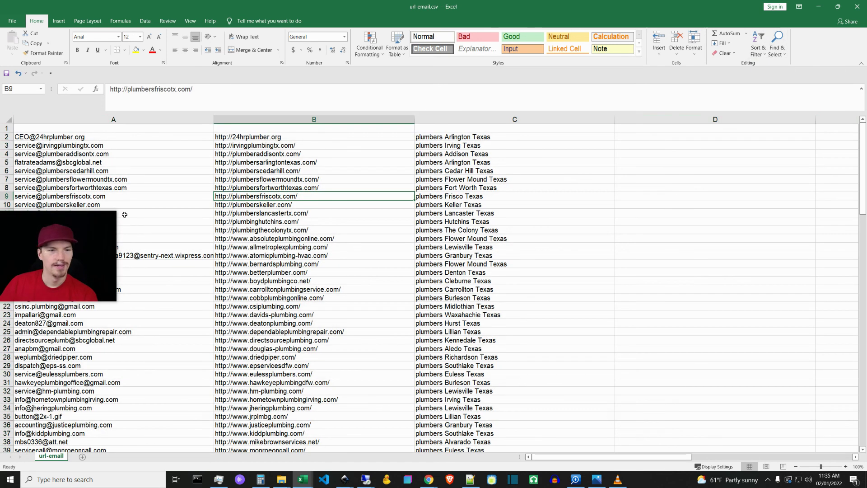
Step: Enter the column headers Email, URL and Keyword in cells A1, B1 and C1
left_click(25, 129)
type("Email@email.com")
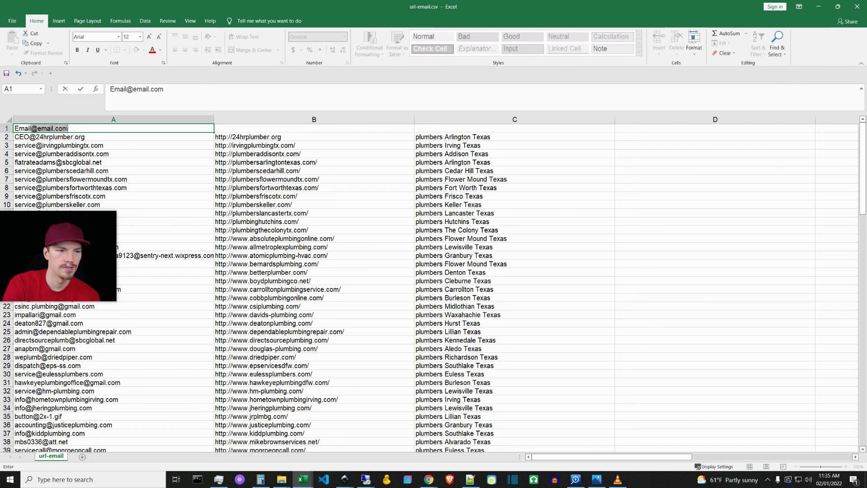
key("Delete")
key("Tab")
type("URL")
key("Tab")
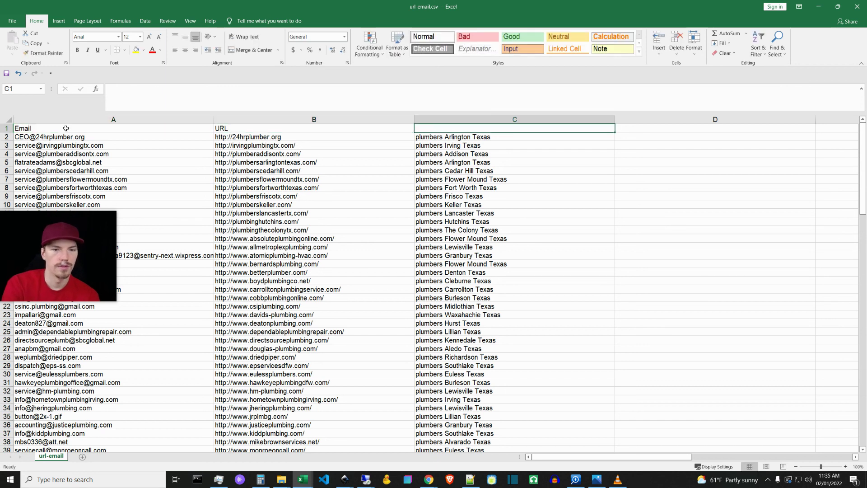
type("Keyword")
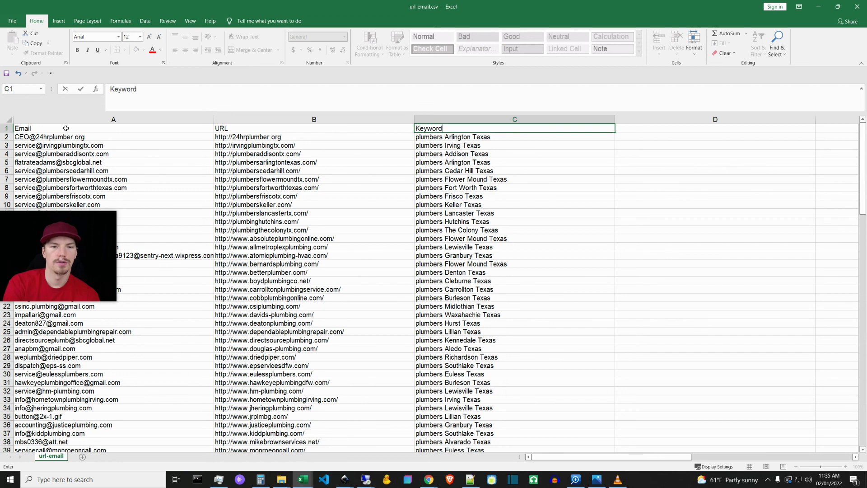
key("Return")
key("Down")
key("Down")
key("Down")
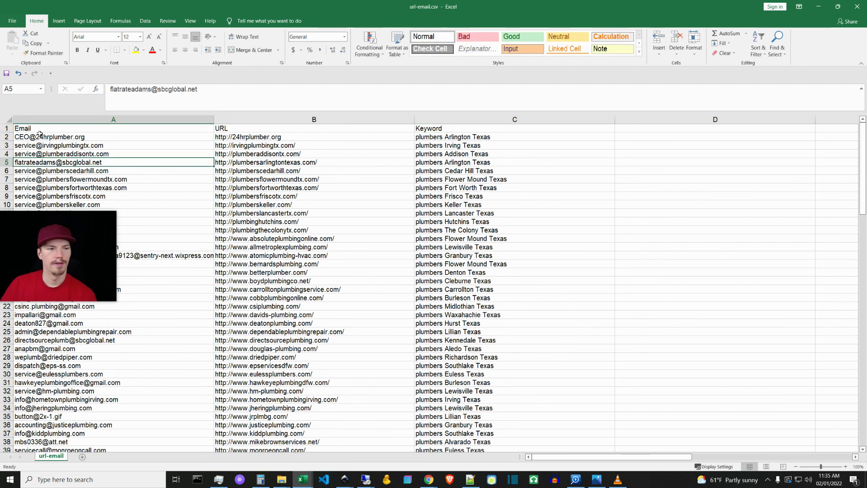
Step: Format header row 1 with font size 20, bold text and a yellow fill
left_click(6, 128)
left_click(129, 36)
left_click(140, 37)
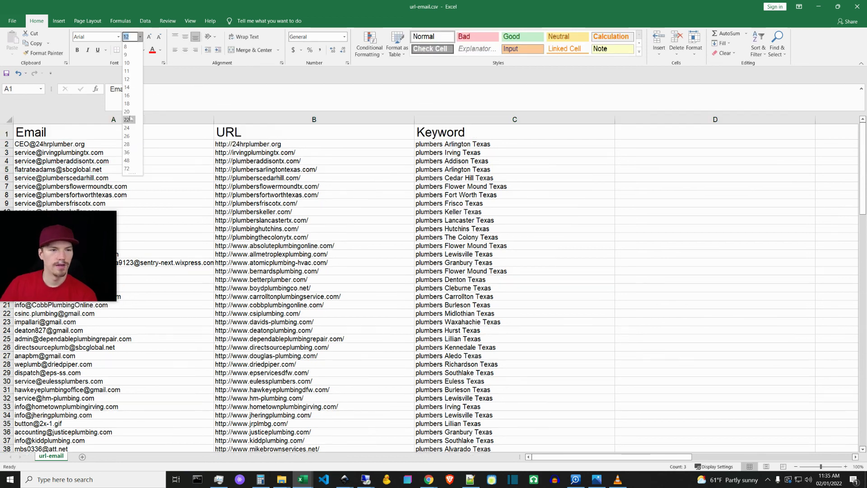
left_click(131, 114)
left_click(135, 49)
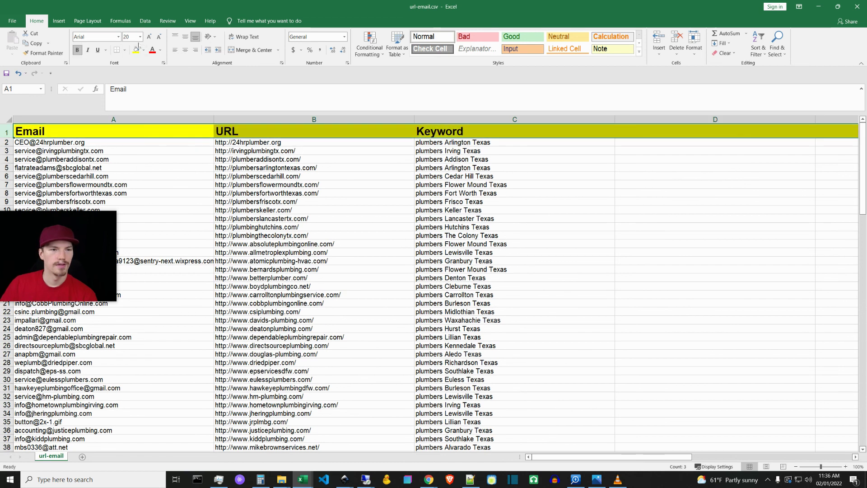
Step: Freeze the top row so the headers stay in view
left_click(190, 20)
left_click(283, 51)
left_click(316, 88)
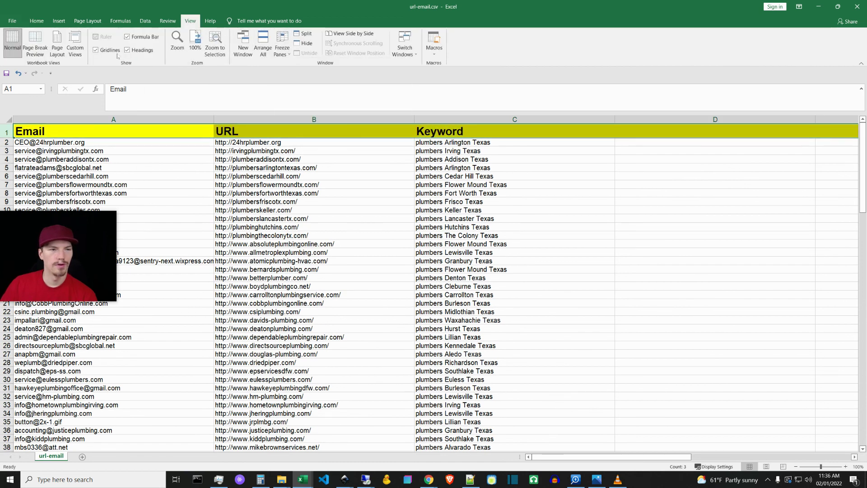
left_click(37, 20)
left_click(129, 180)
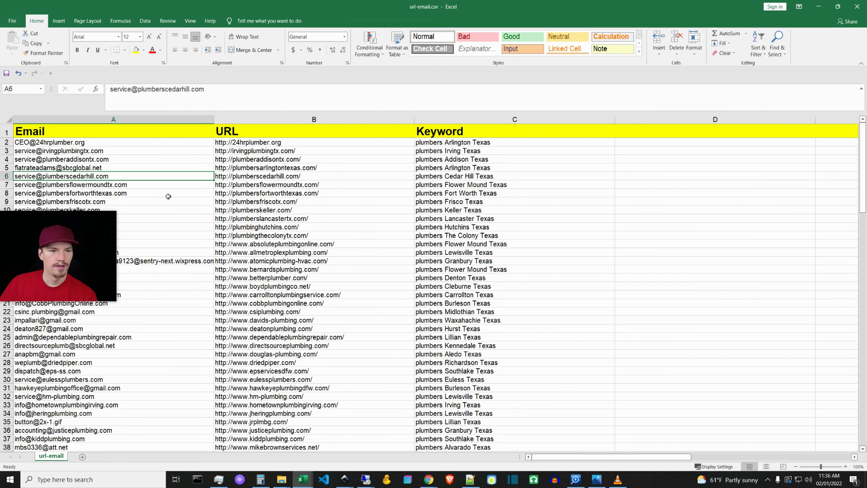
Step: Look through the combined email, URL and keyword rows down to the last row
left_click_drag(91, 398, 88, 47)
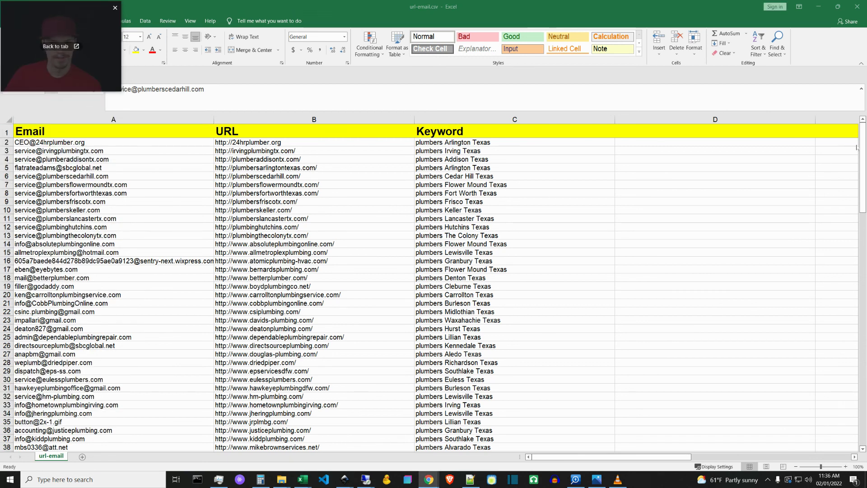
scroll(849, 207, "down", 17)
left_click_drag(845, 266, 858, 406)
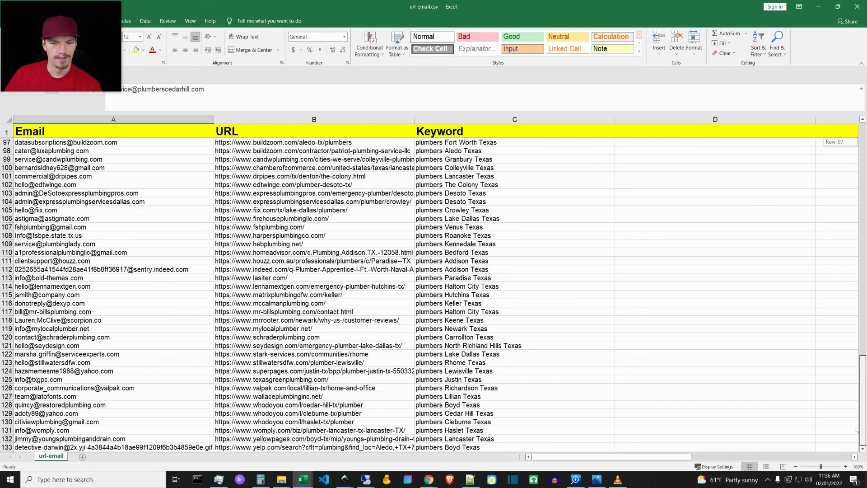
left_click_drag(855, 308, 848, 134)
Step: Copy all keywords in the Keyword column from C2 down to C133
left_click(440, 143)
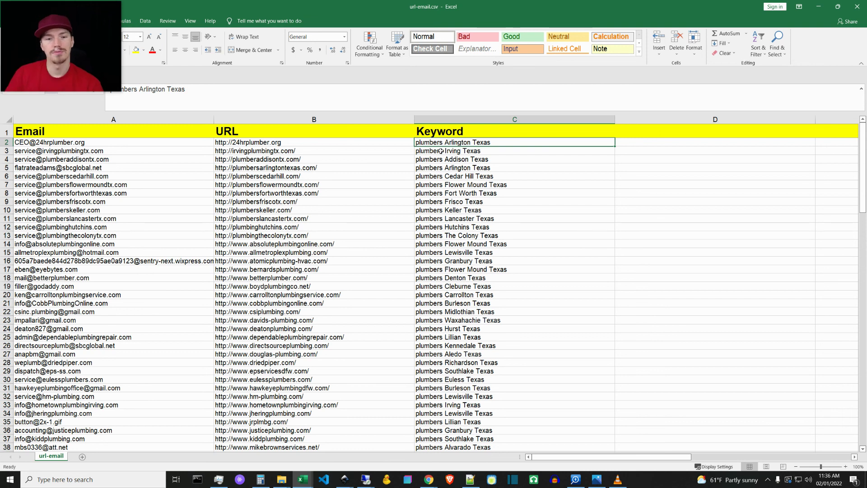
mouse_move(863, 176)
left_mouse_down()
mouse_move(859, 275)
mouse_move(847, 178)
left_mouse_up()
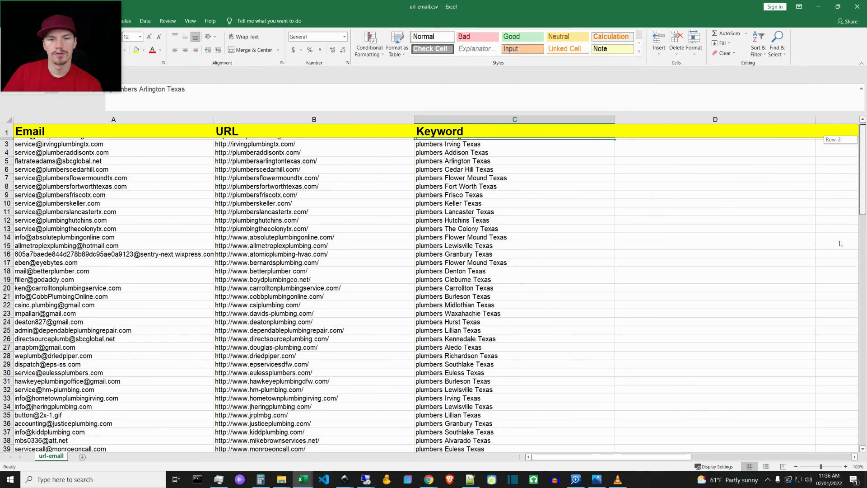
left_click_drag(842, 416, 850, 176)
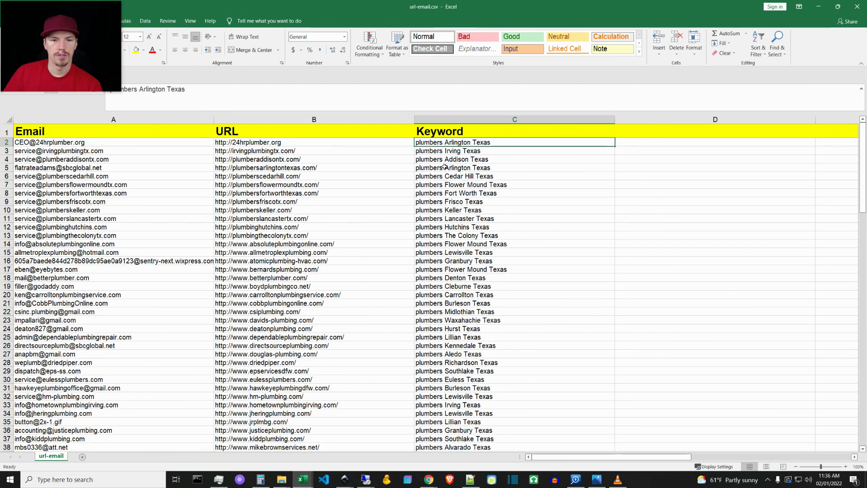
scroll(520, 438, "down", 20)
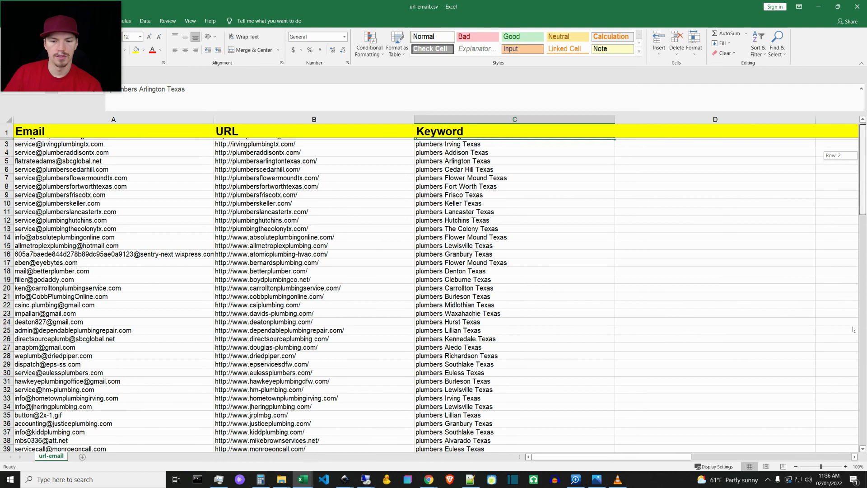
left_click(476, 449, "shift")
key("ctrl+c")
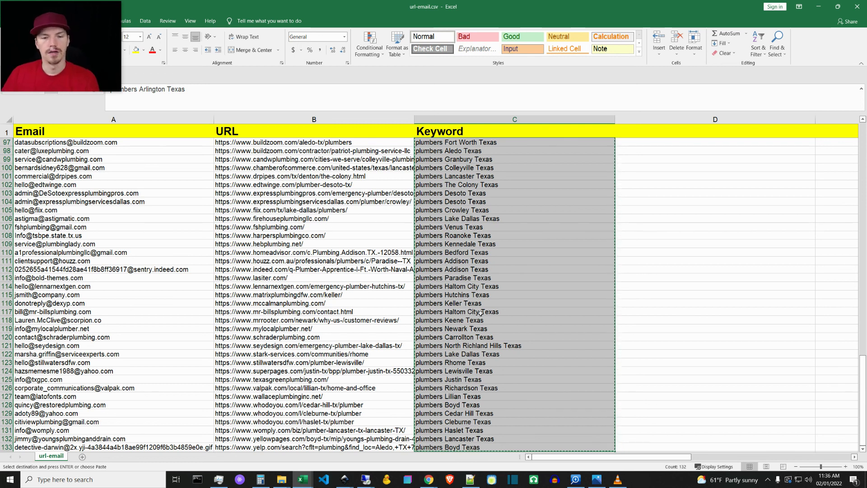
left_click(470, 312)
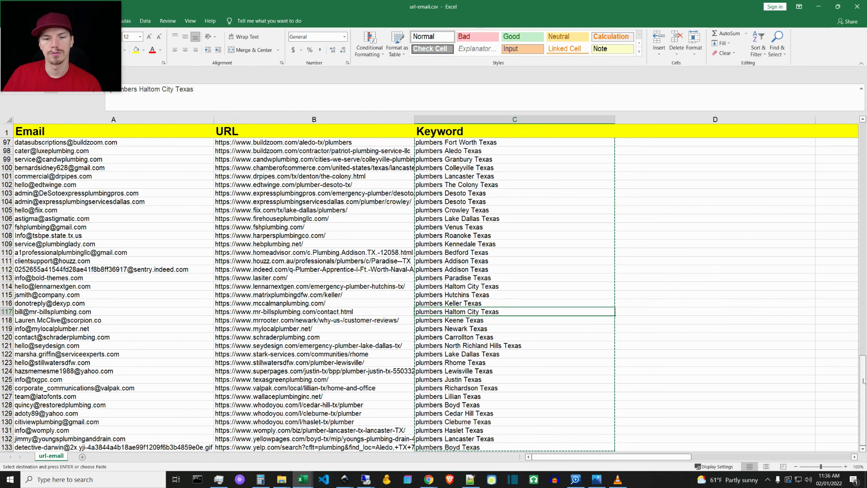
left_click_drag(863, 382, 864, 135)
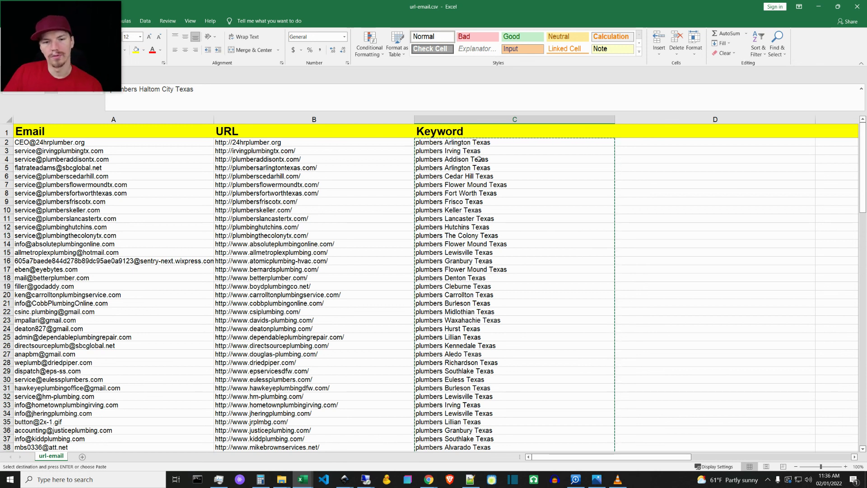
left_click(470, 142)
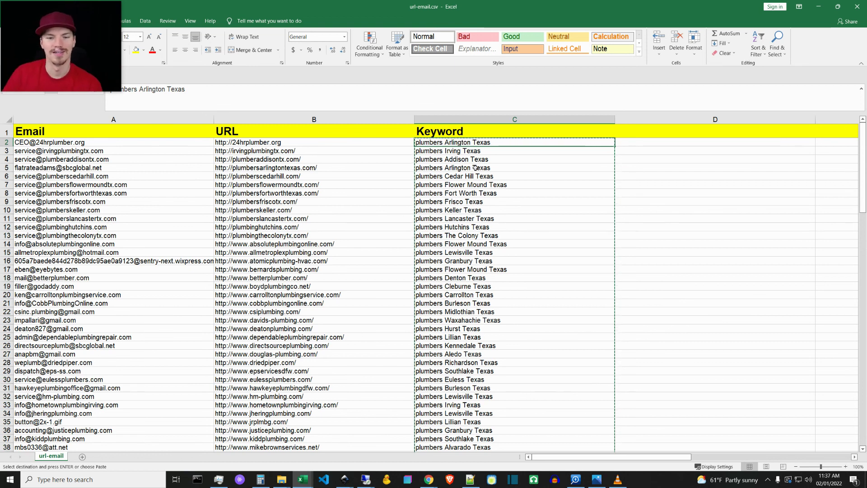
scroll(471, 169, "down", 9)
scroll(478, 229, "up", 2)
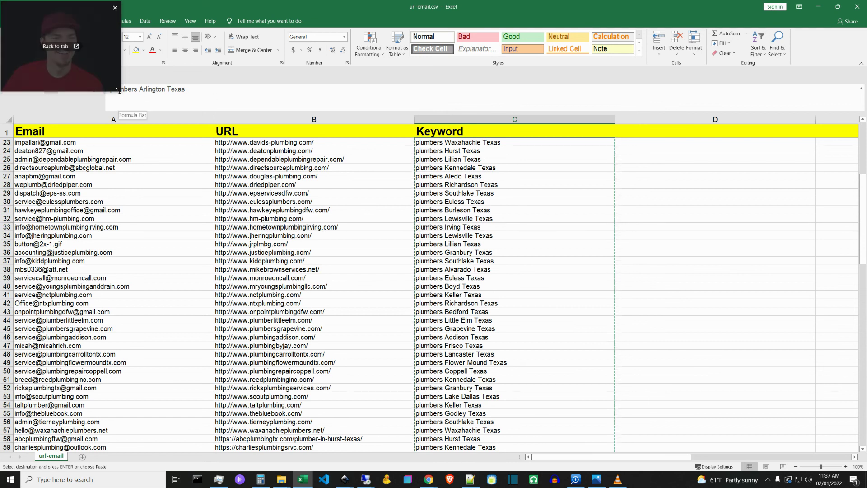
left_click_drag(205, 117, 198, 112)
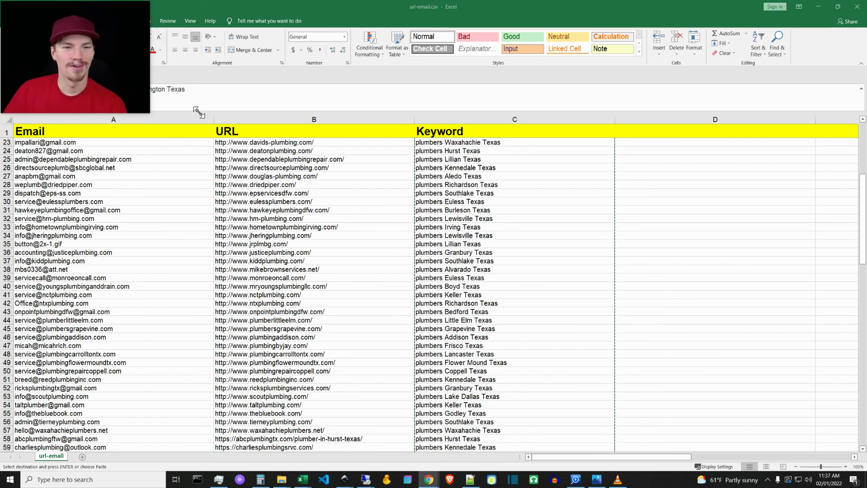
left_click(454, 249)
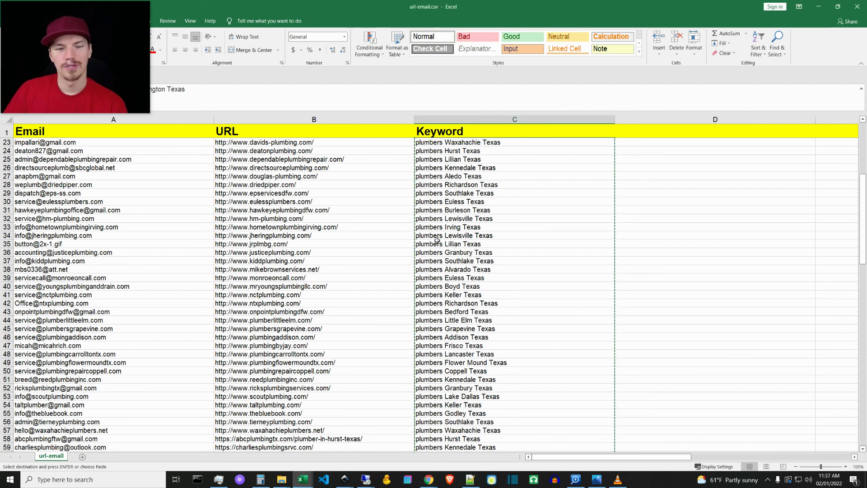